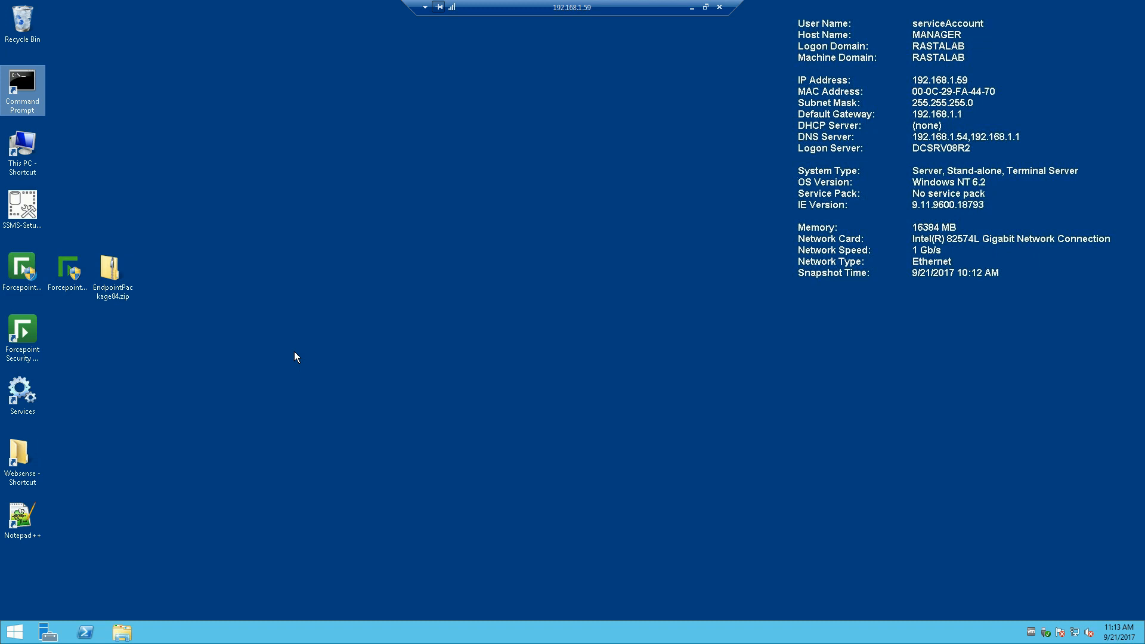
Step: Open the Forcepoint support site from the desktop and scroll down the page
double_click(23, 263)
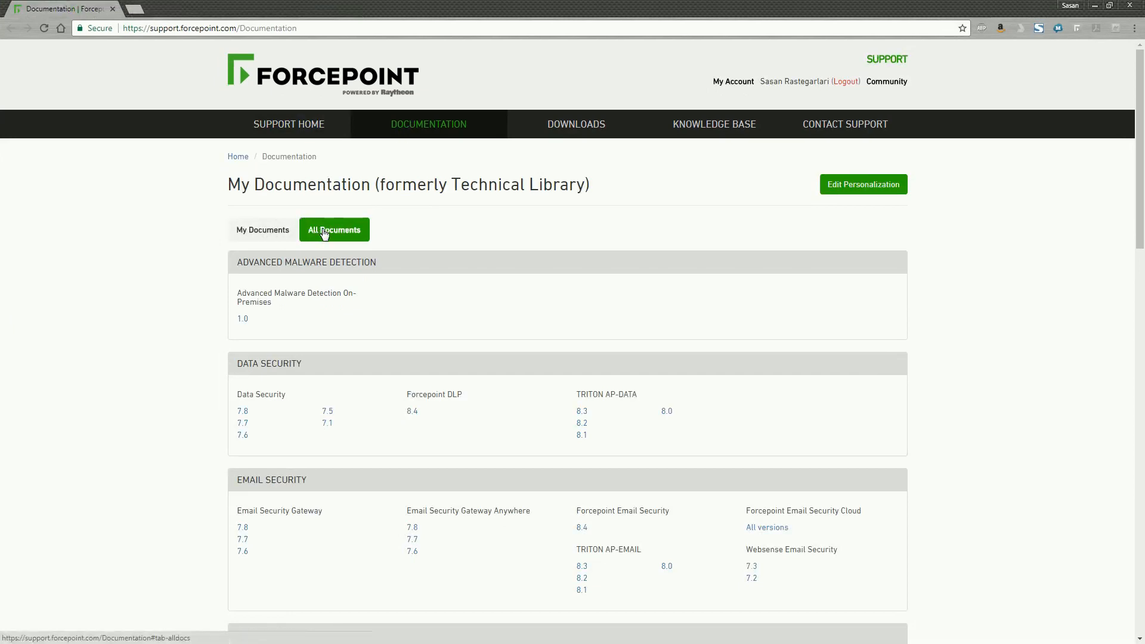
scroll(480, 253, down, 4)
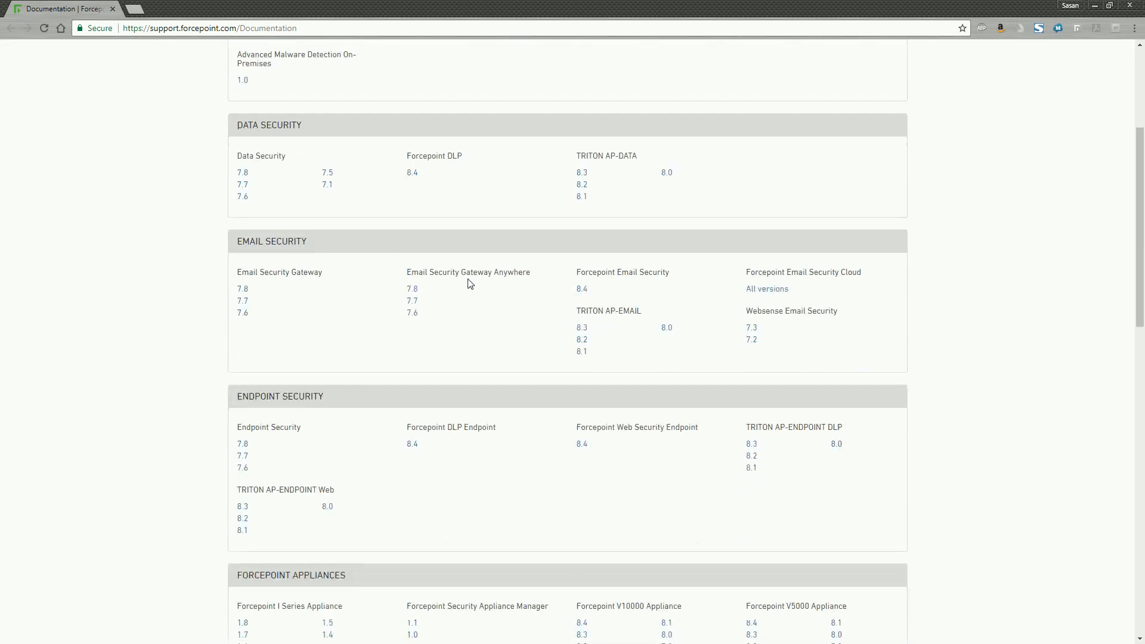
scroll(470, 283, down, 2)
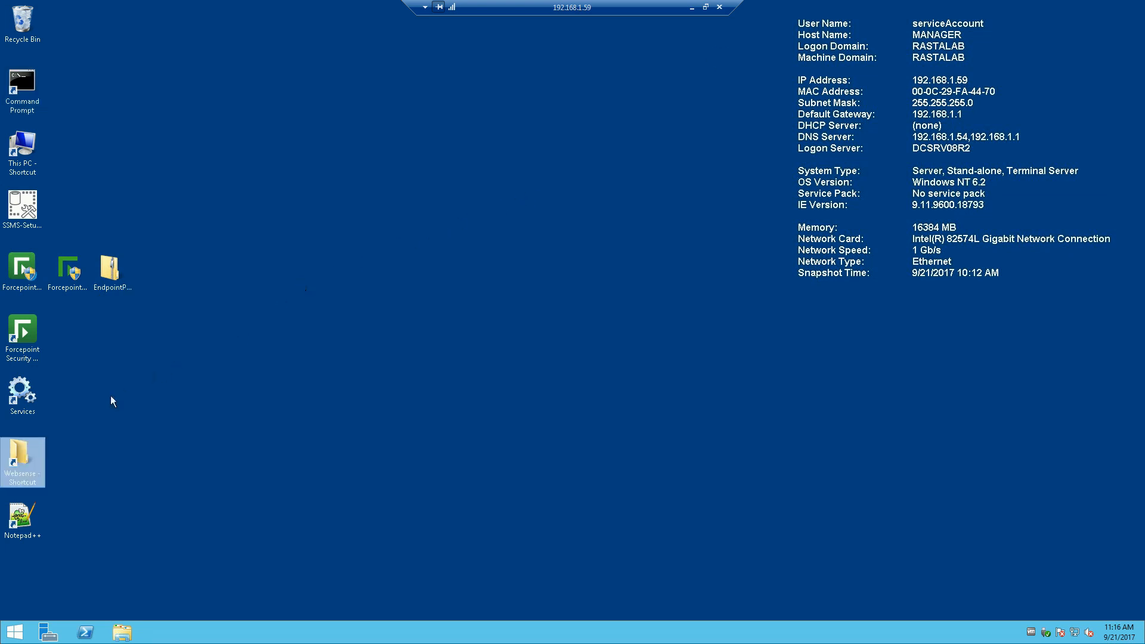
Step: Browse from the Websense shortcut into Data Security and then its client folder
double_click(24, 453)
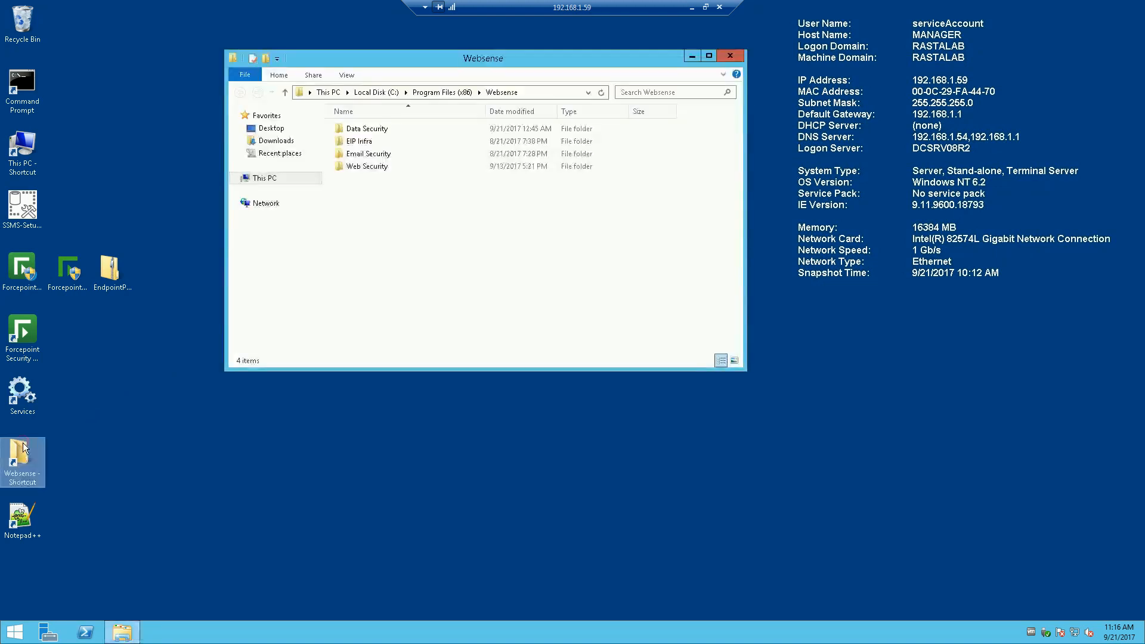
double_click(382, 131)
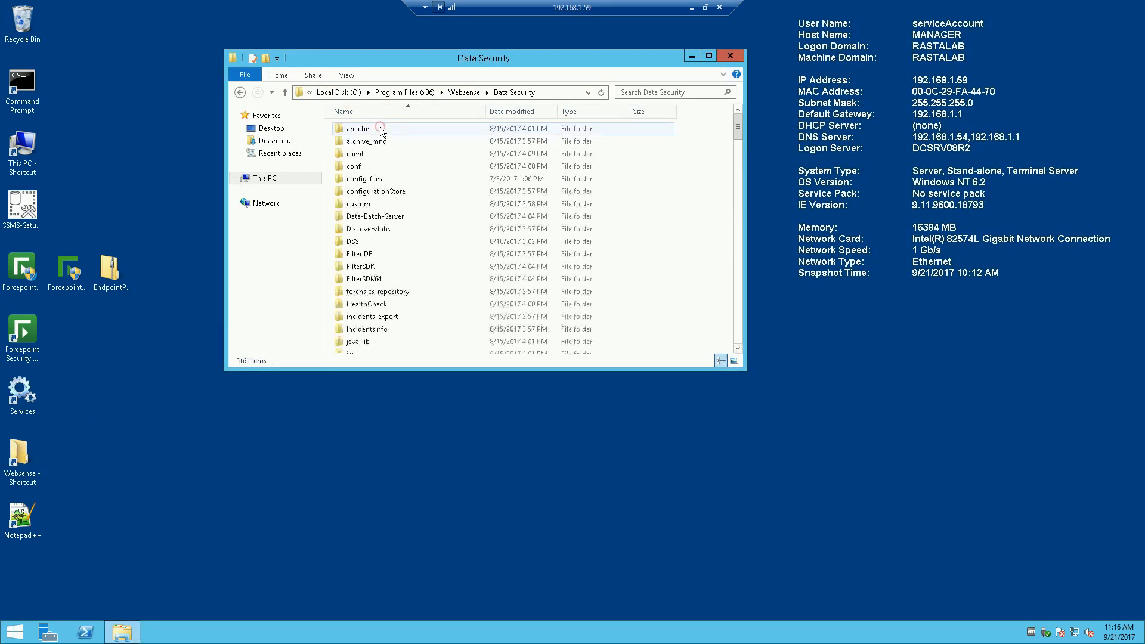
double_click(357, 155)
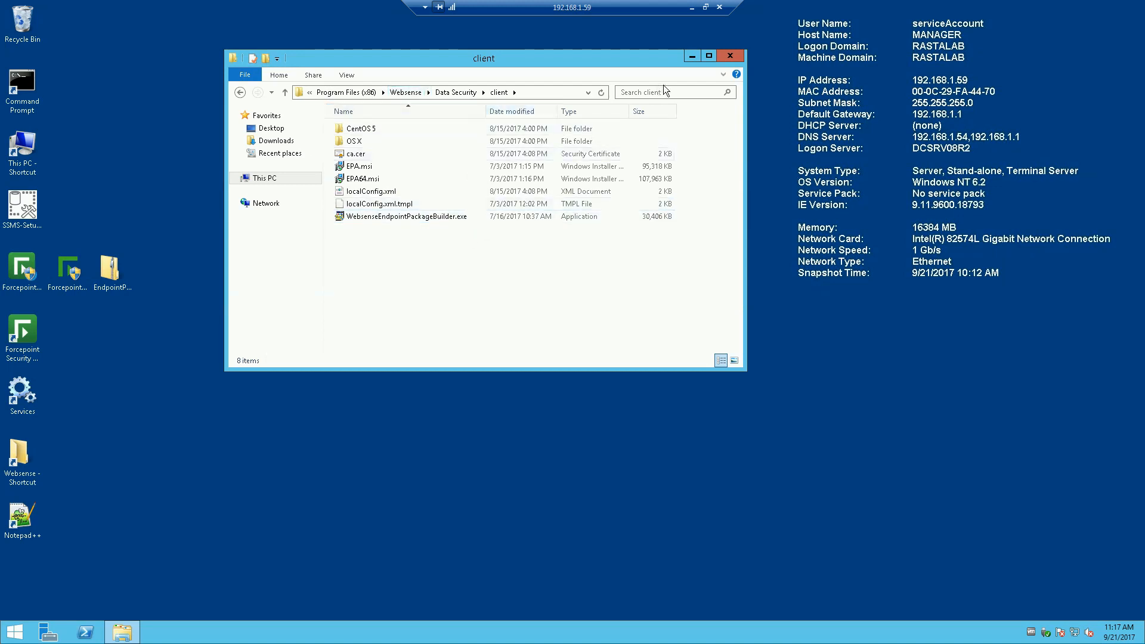
Step: Close the client folder window and show All Downloads on the Forcepoint support site
click(733, 56)
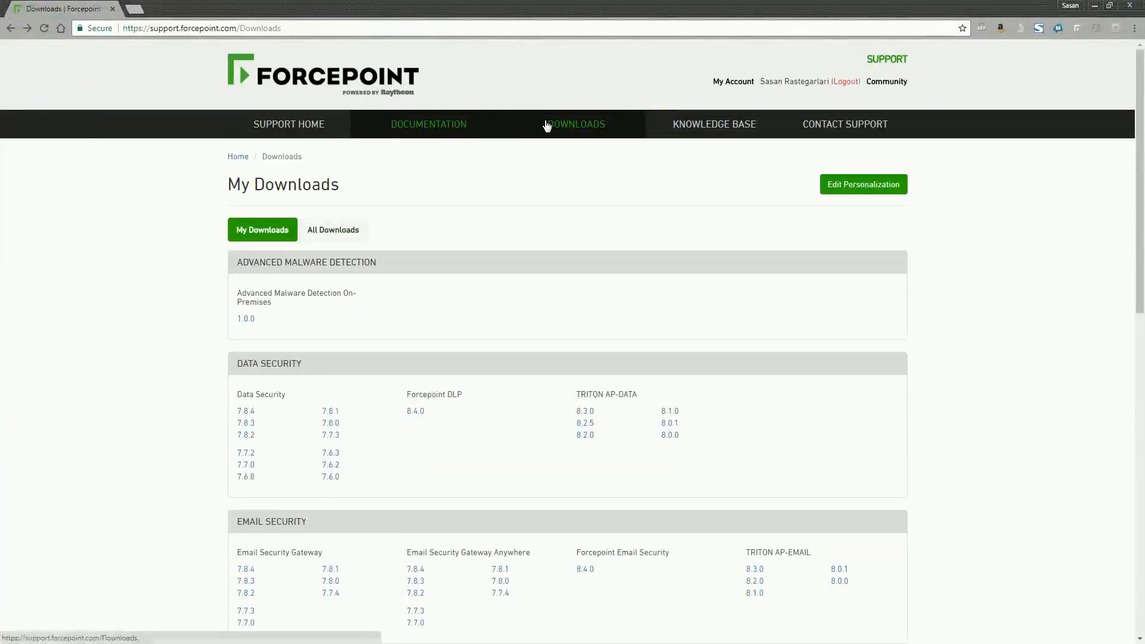
click(573, 129)
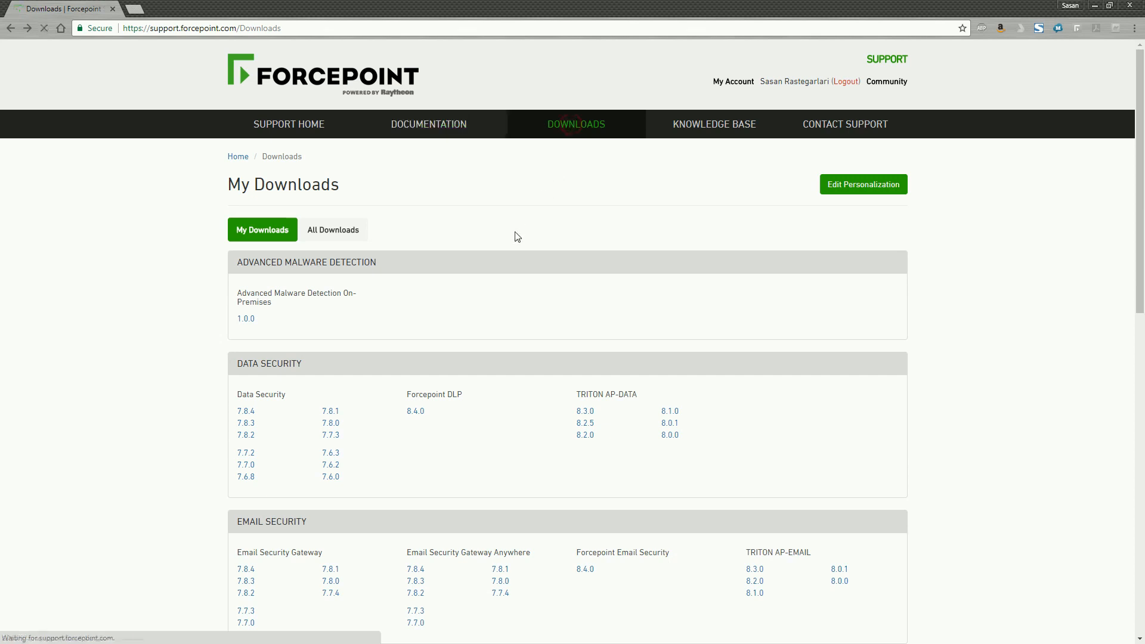
scroll(396, 236, down, 4)
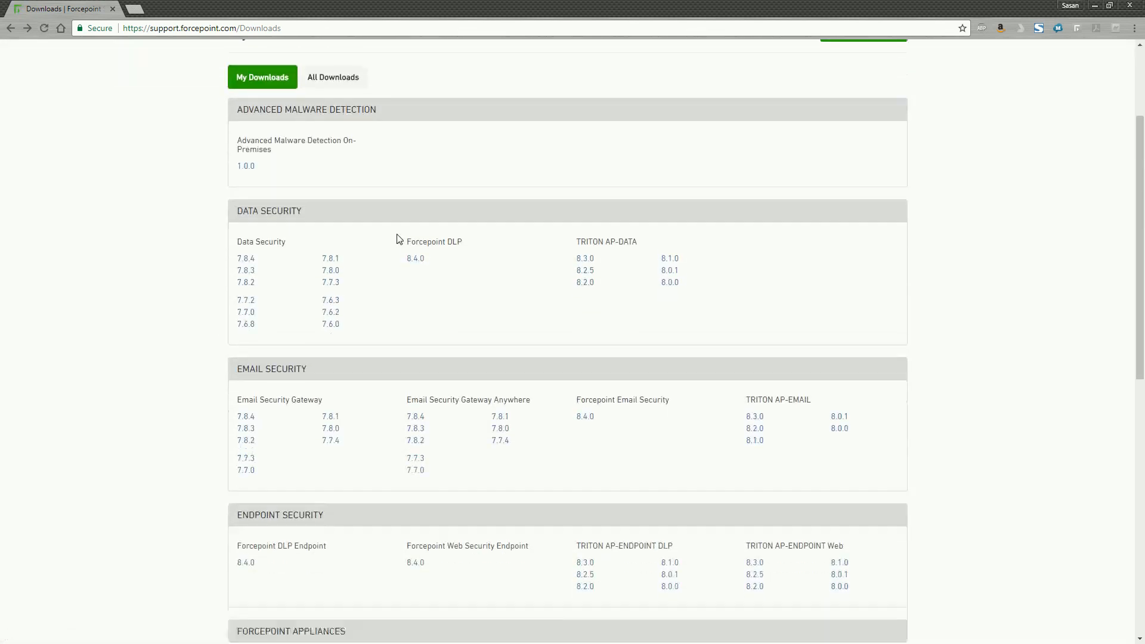
scroll(396, 238, up, 2)
click(332, 111)
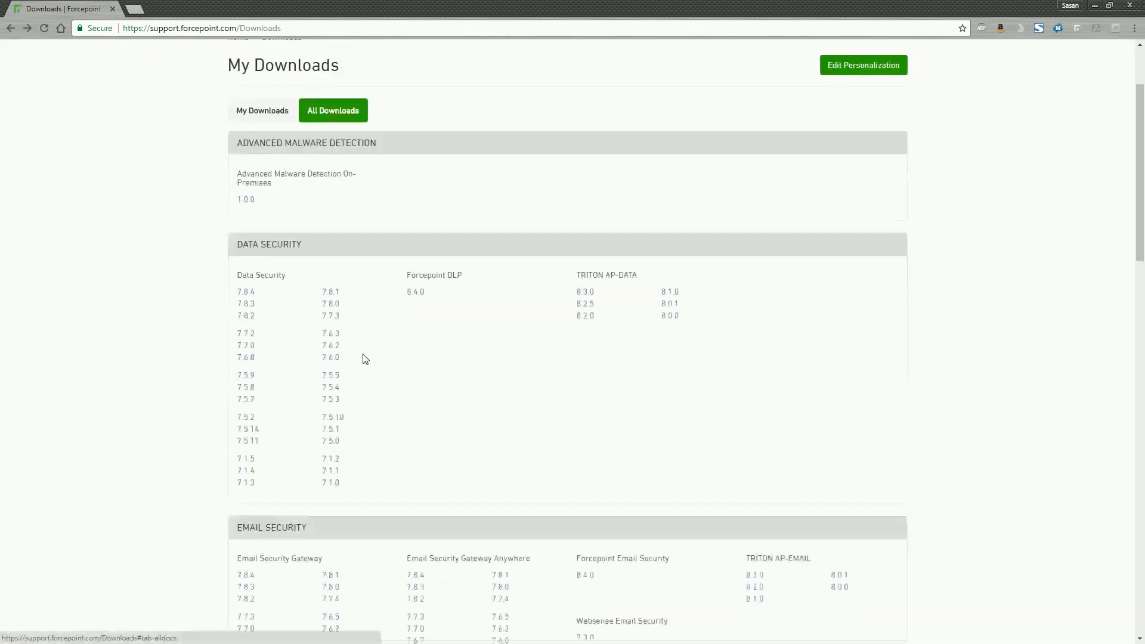
Step: Scroll to Endpoint Security and open the Forcepoint DLP Endpoint 8.4.0 download
scroll(410, 286, down, 5)
scroll(409, 286, down, 4)
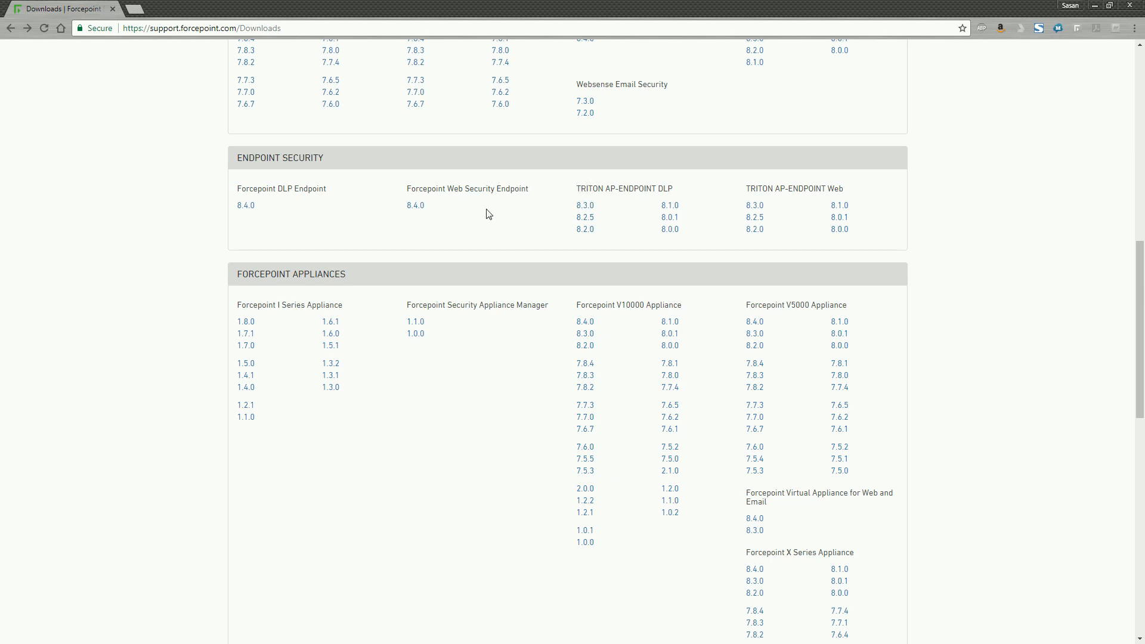
click(250, 208)
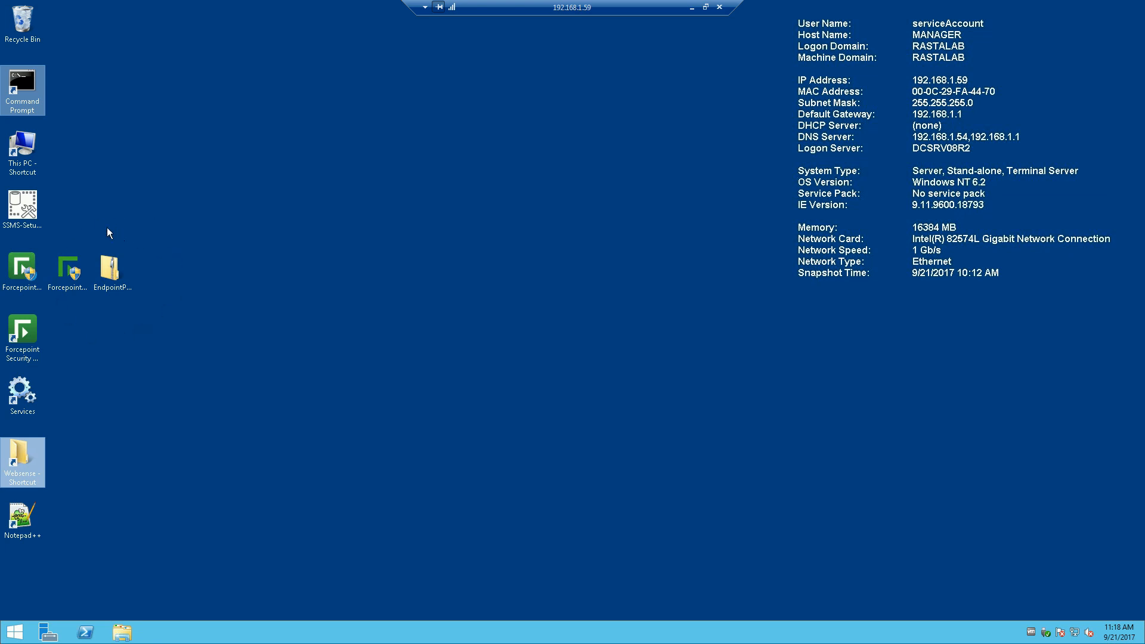
Step: Extract EndpointPackage84.zip into Desktop\EndpointPackage84 and bring the extracted folder forward
right_click(111, 267)
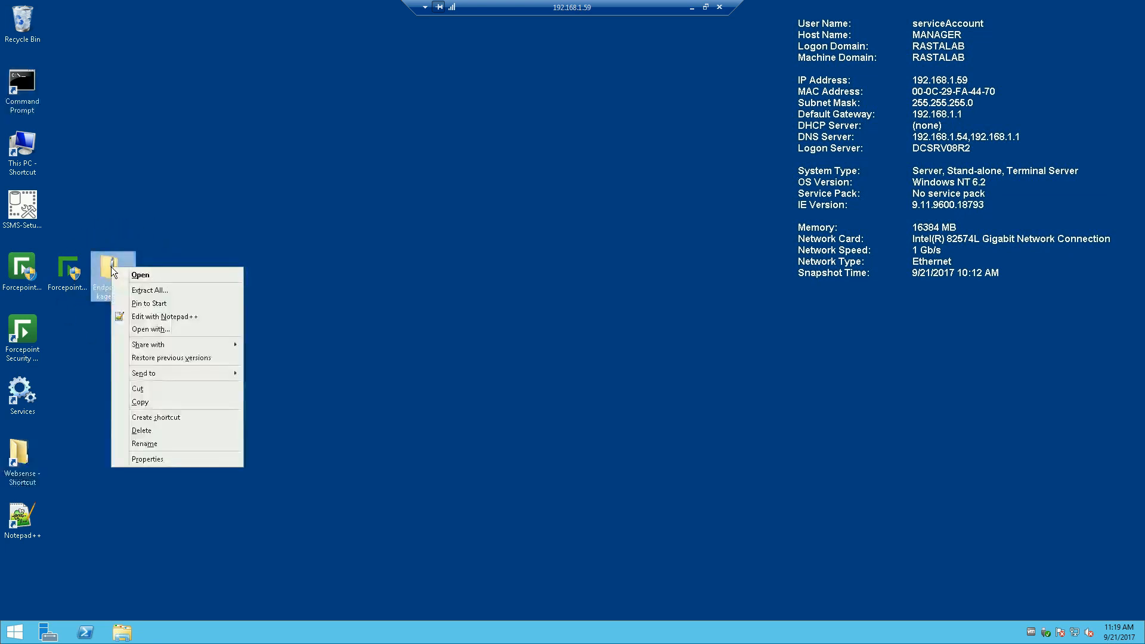
click(138, 289)
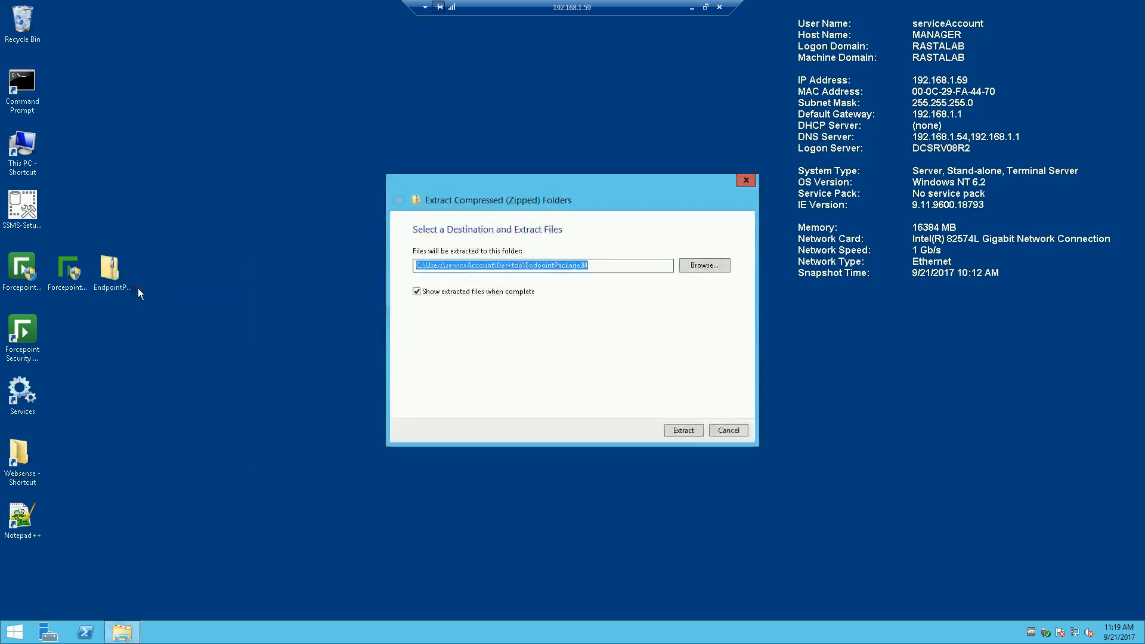
click(686, 431)
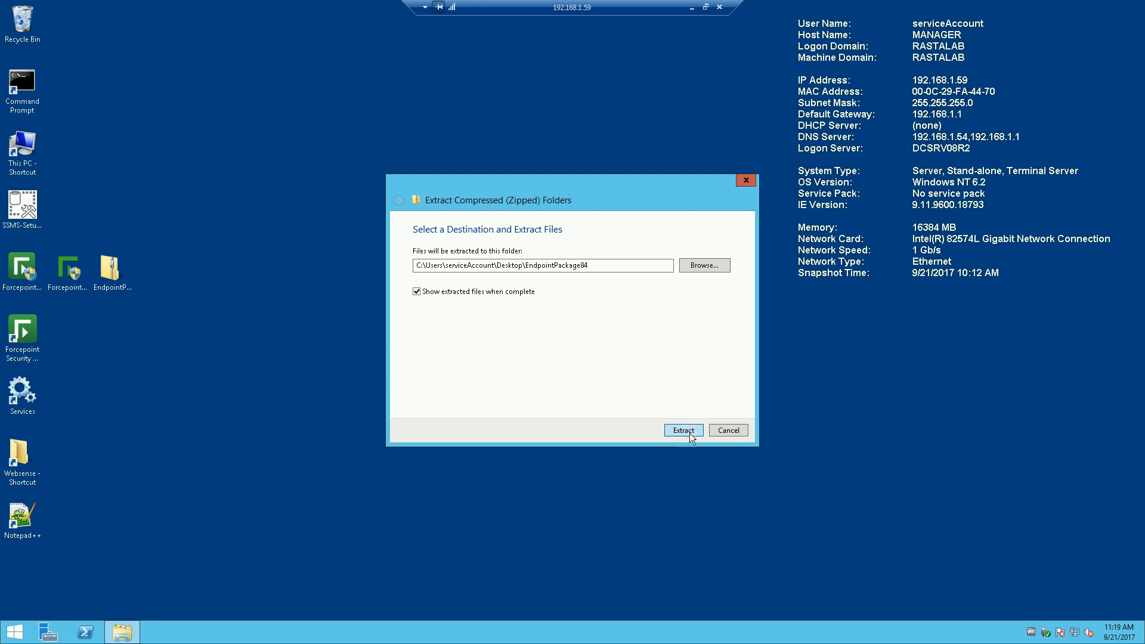
click(690, 433)
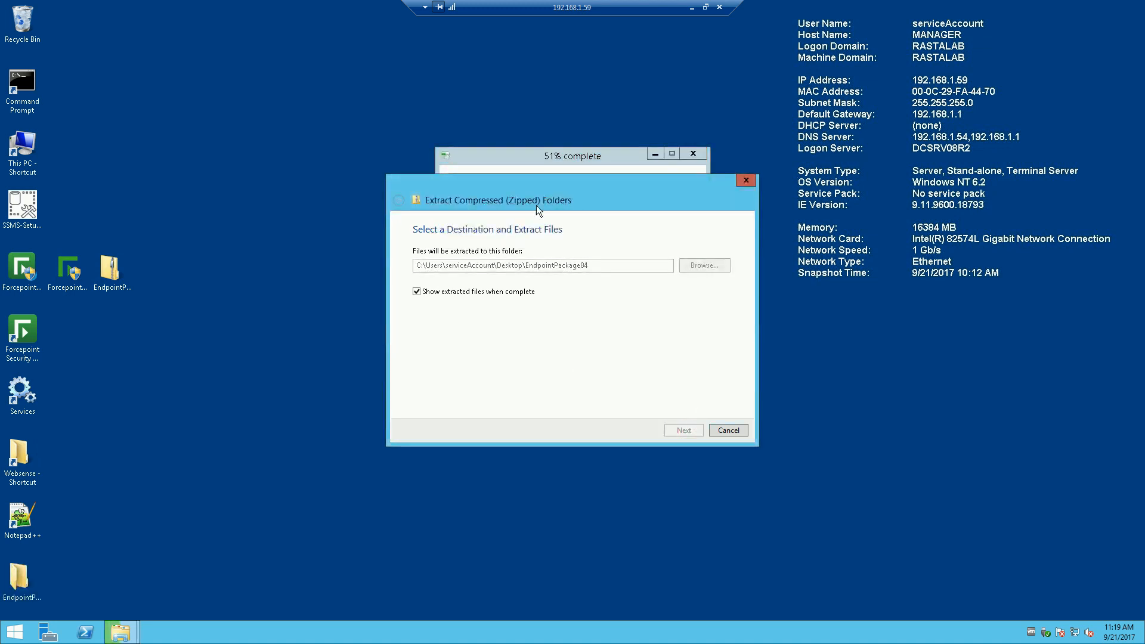
click(511, 156)
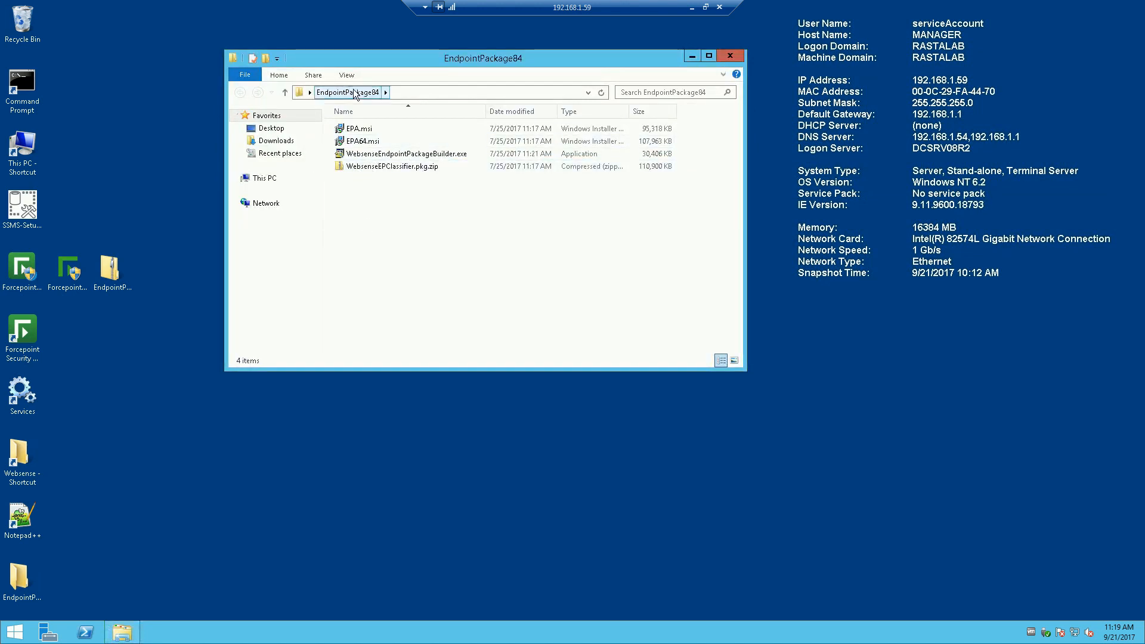
Step: Run WebsenseEndpointPackageBuilder.exe as administrator
right_click(407, 155)
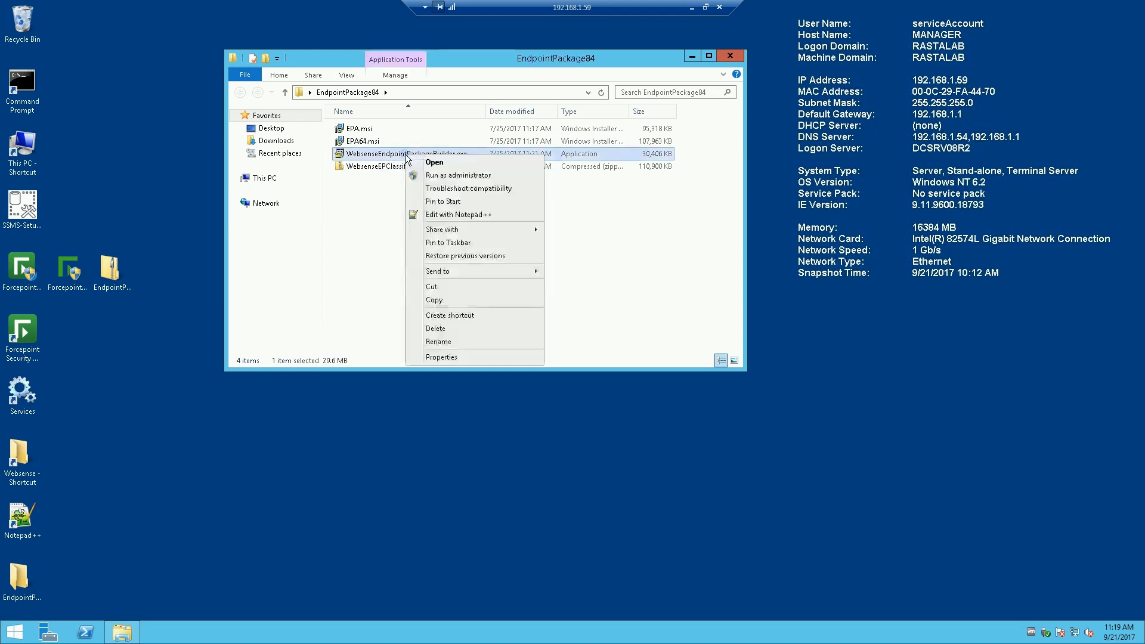
click(438, 175)
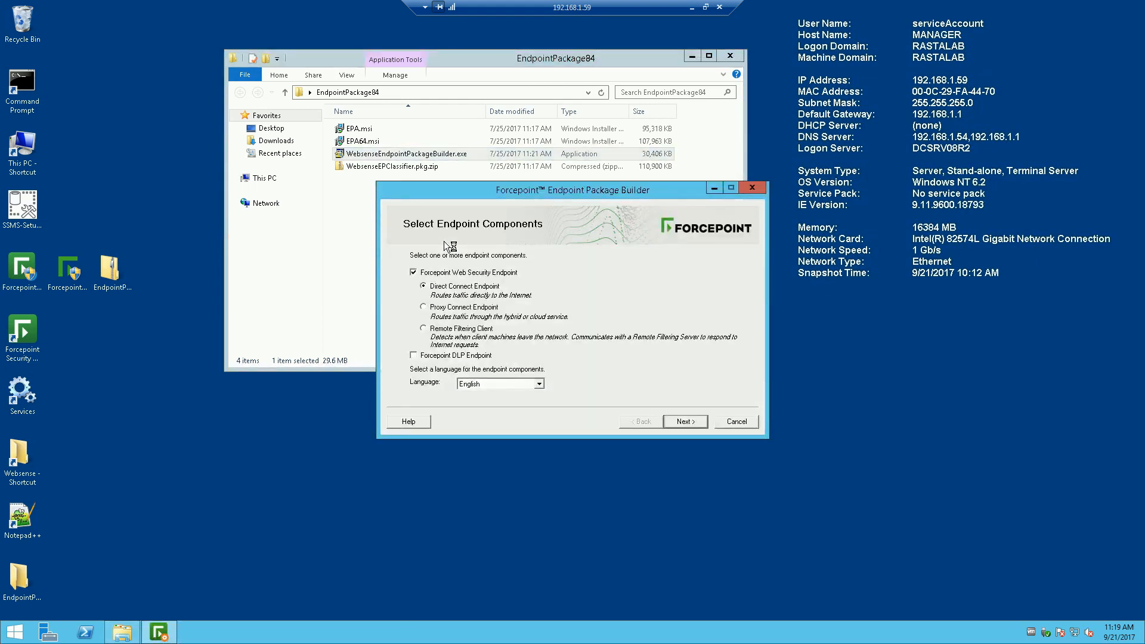
Step: Keep Forcepoint Web Security Endpoint with Direct Connect Endpoint selected and continue to platform settings
drag(547, 191, 476, 191)
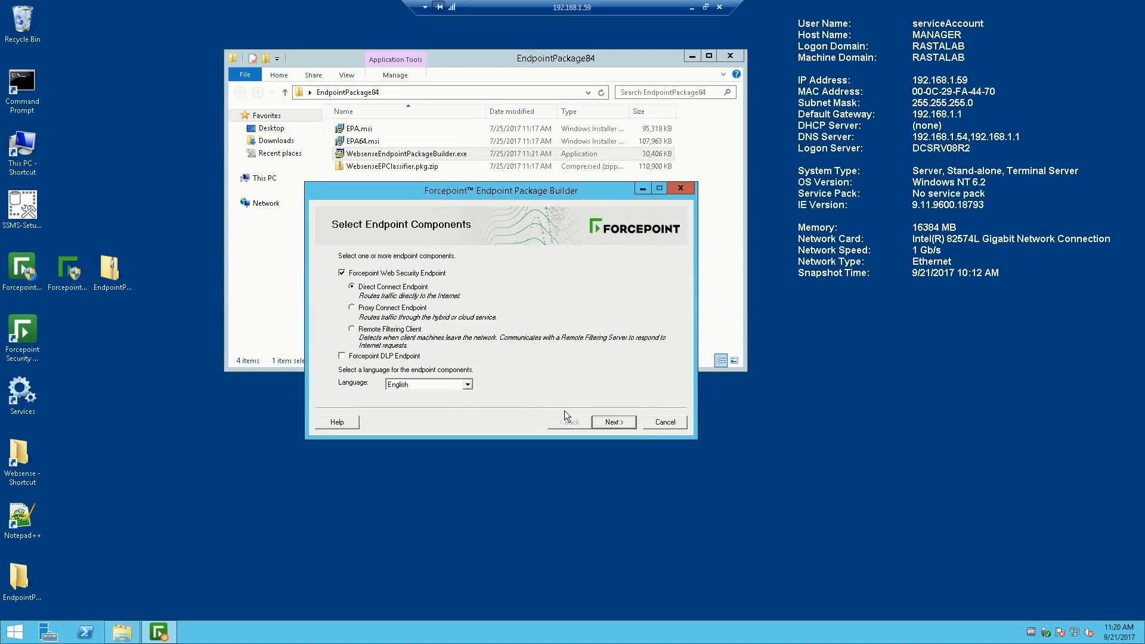
click(610, 421)
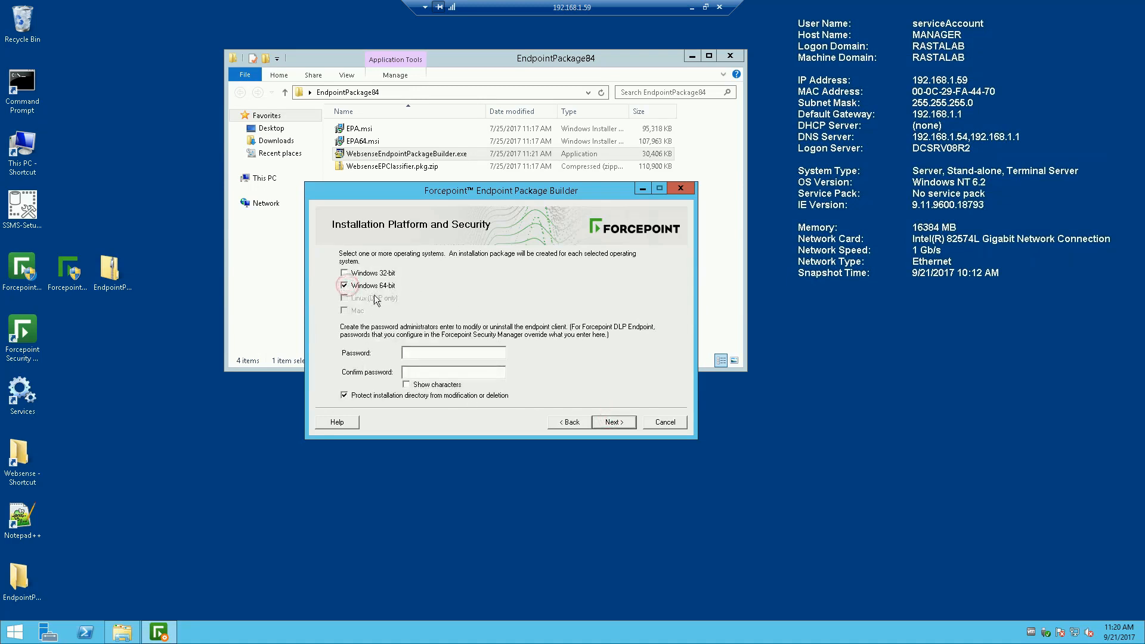
Step: Enter and confirm the uninstall password, and enable Protect installation directory
click(431, 354)
text(**)
click(435, 372)
text(******)
drag(431, 351, 402, 372)
click(535, 379)
click(463, 371)
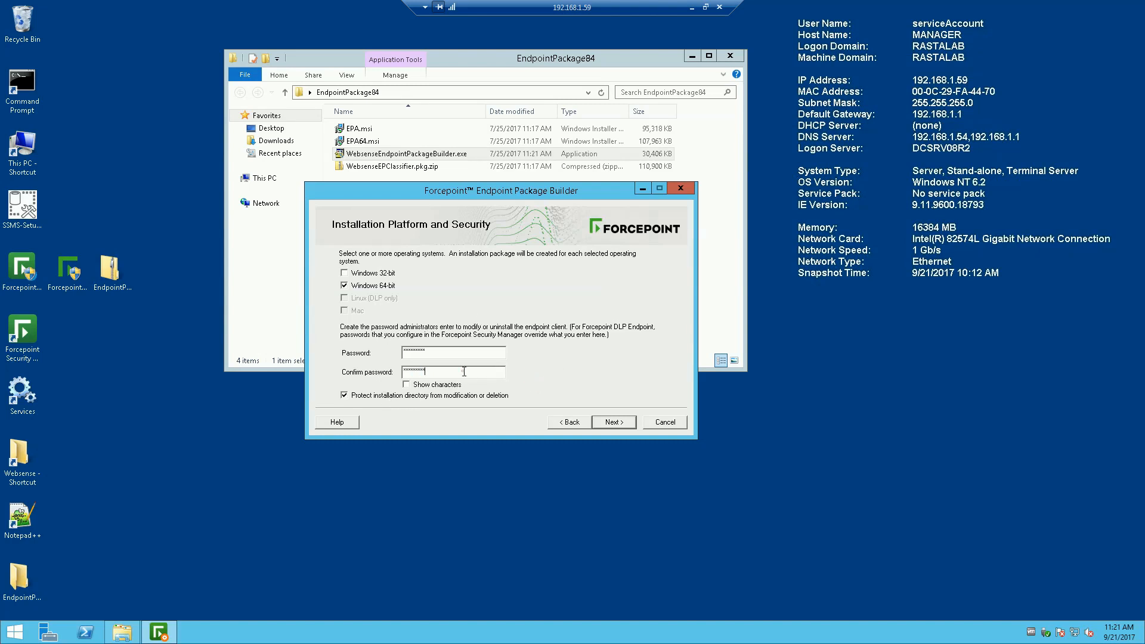
click(345, 396)
Step: Accept the default installation path and select the default block page description text
click(610, 423)
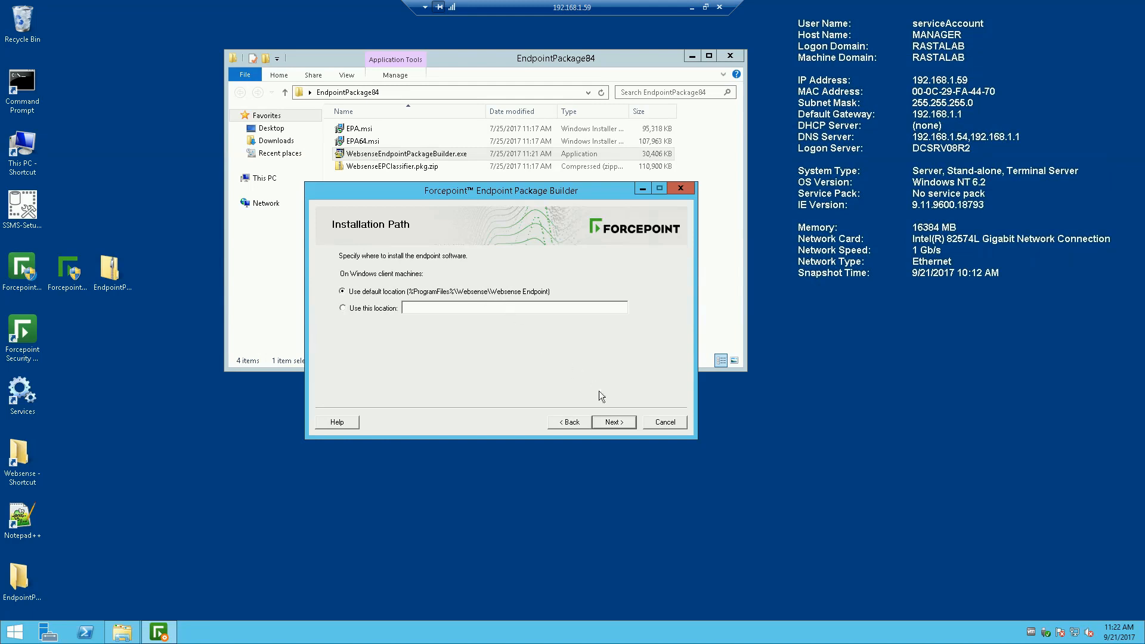
click(615, 422)
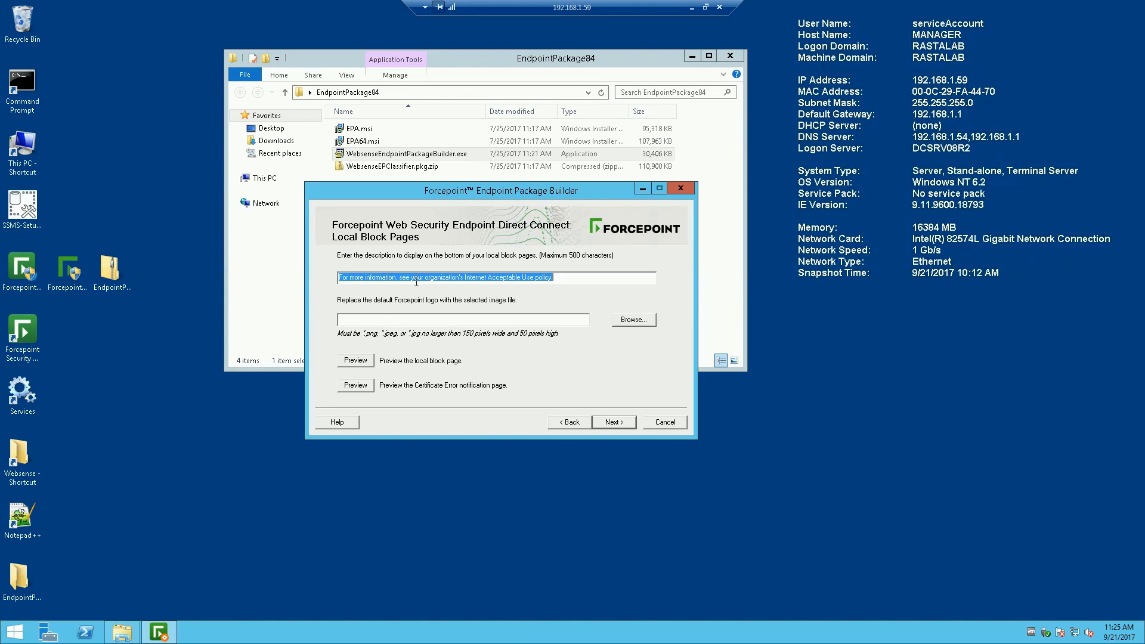
drag(554, 268, 565, 275)
Step: Set the package save location to Desktop and finish building the installation package
click(613, 421)
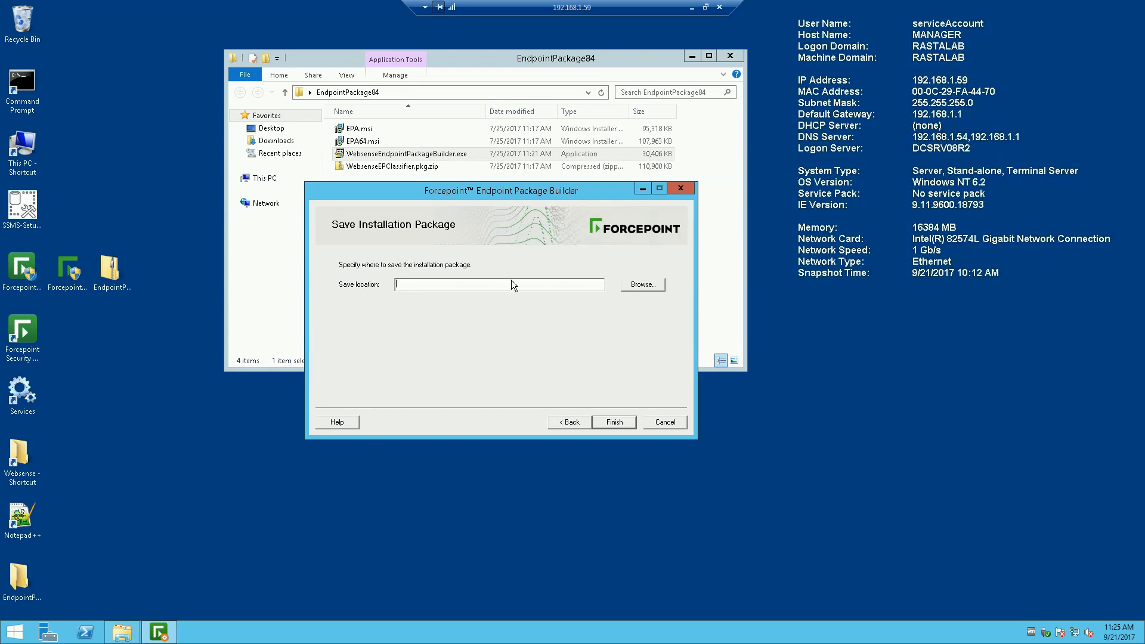
click(638, 286)
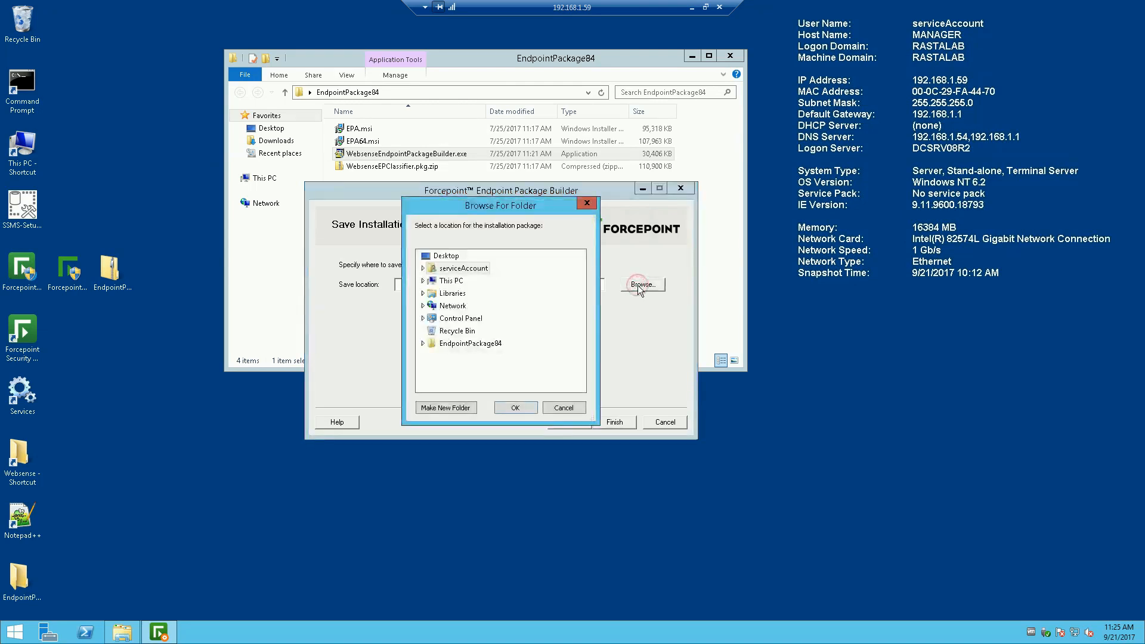
click(458, 261)
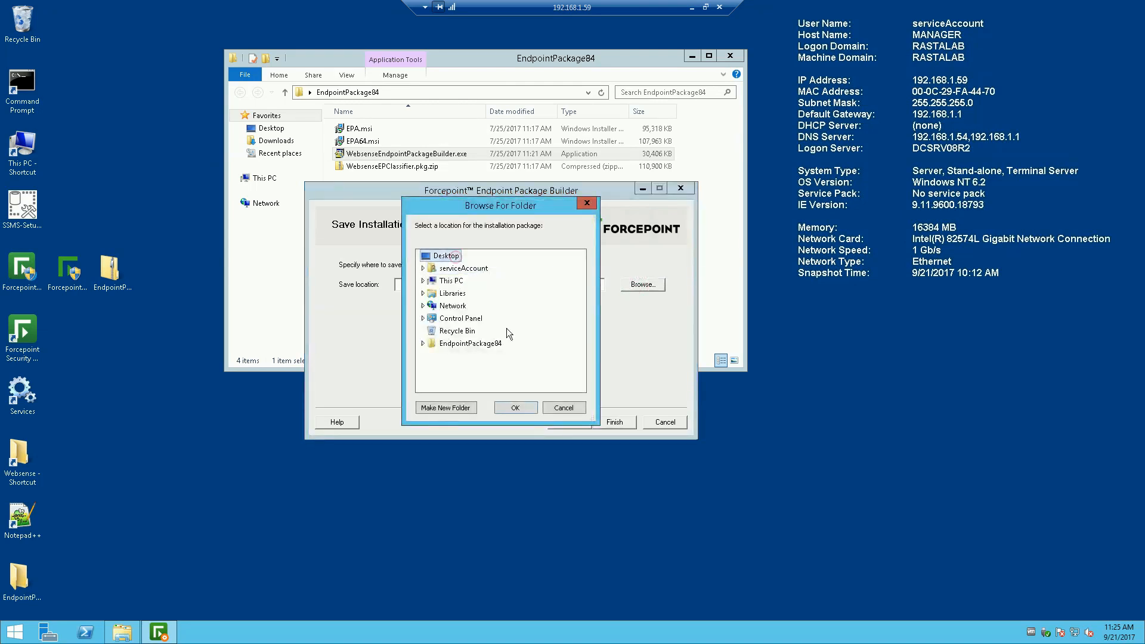
click(514, 409)
click(622, 424)
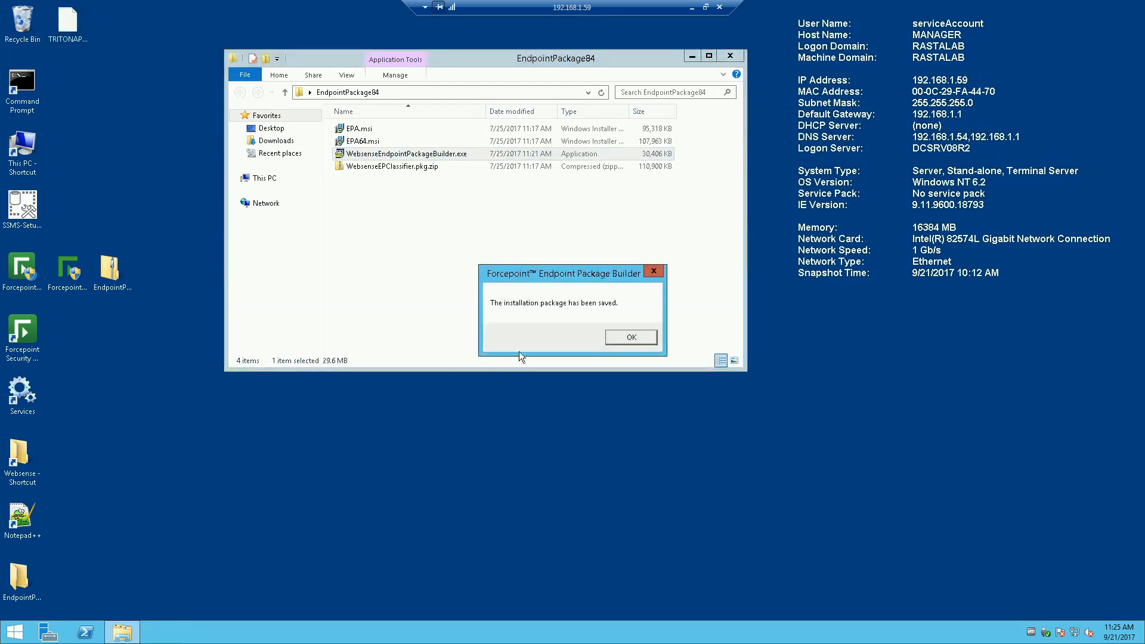
Step: Dismiss the saved confirmation, select TRITONAP-ENDPOINT-x64.exe, and reposition the EndpointPackage84 window
click(628, 338)
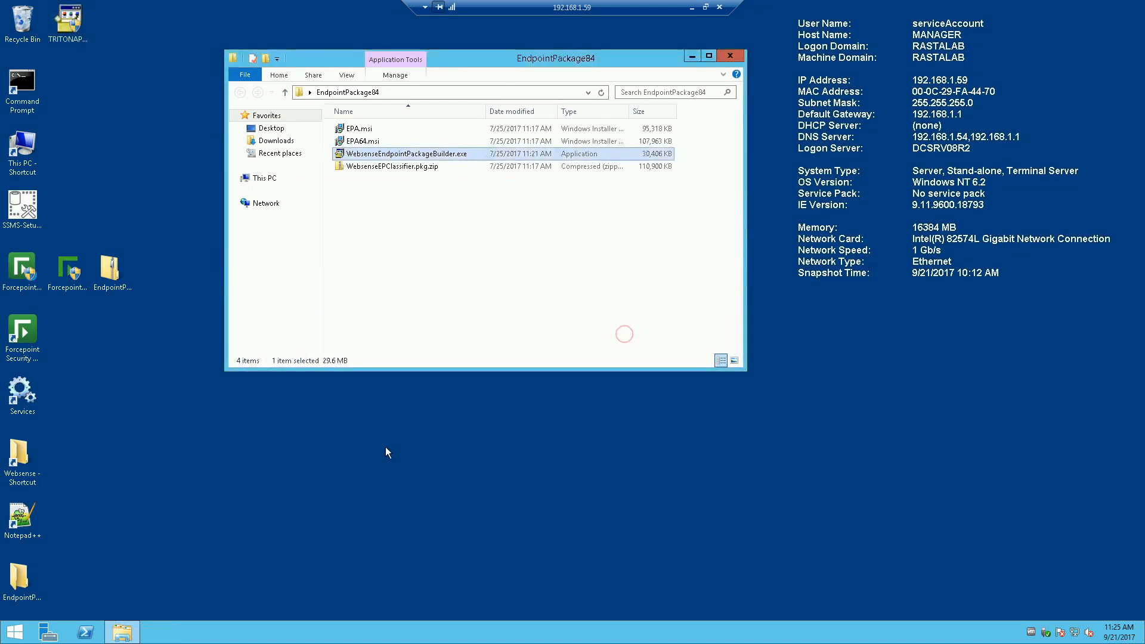
click(66, 41)
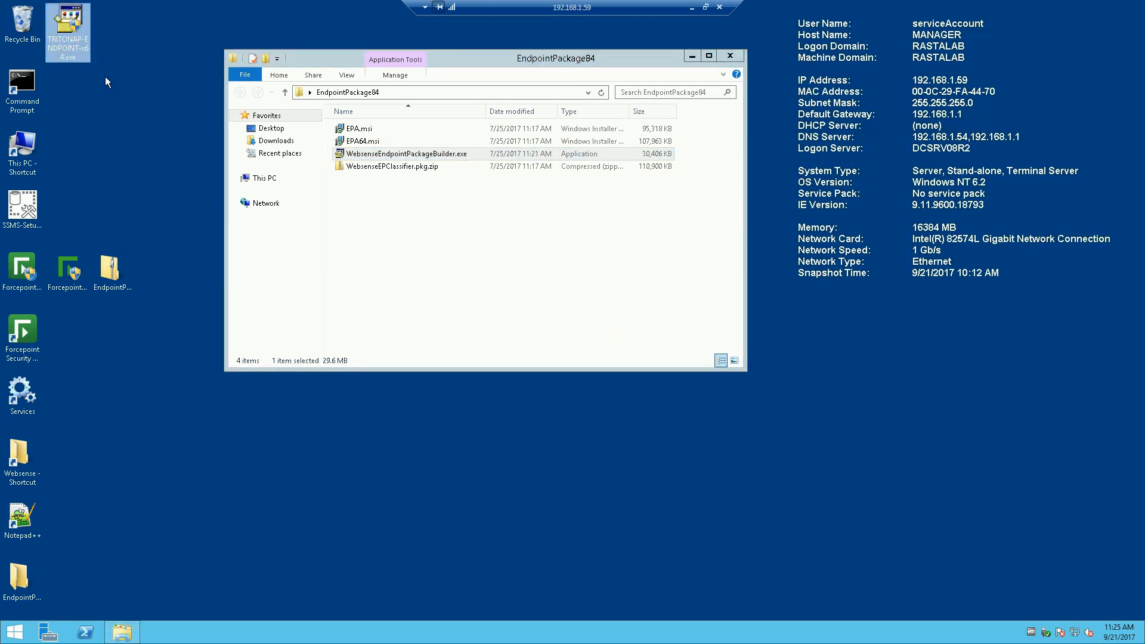
drag(479, 58, 823, 55)
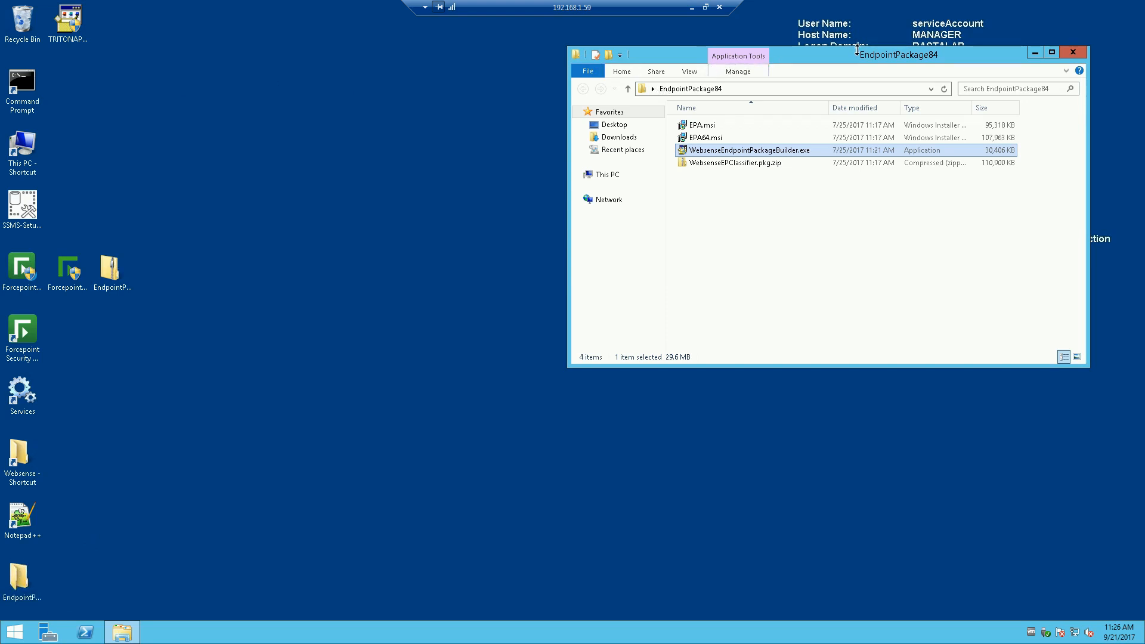
drag(704, 59, 581, 65)
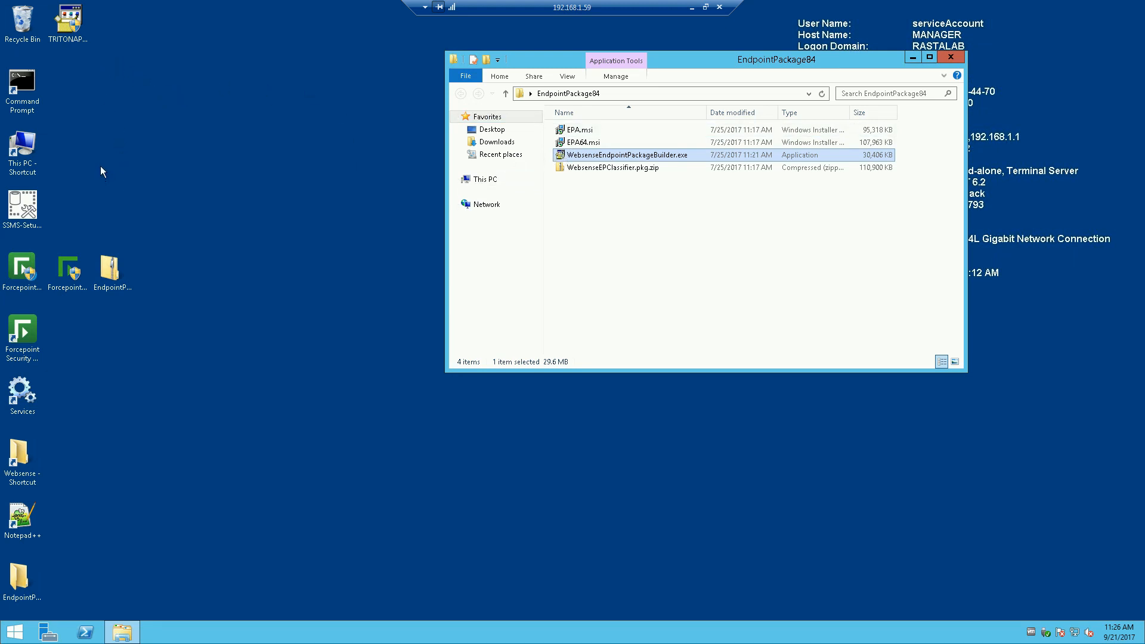
Step: Open the Endpoints folder on LabShare (Z:) through This PC
double_click(22, 148)
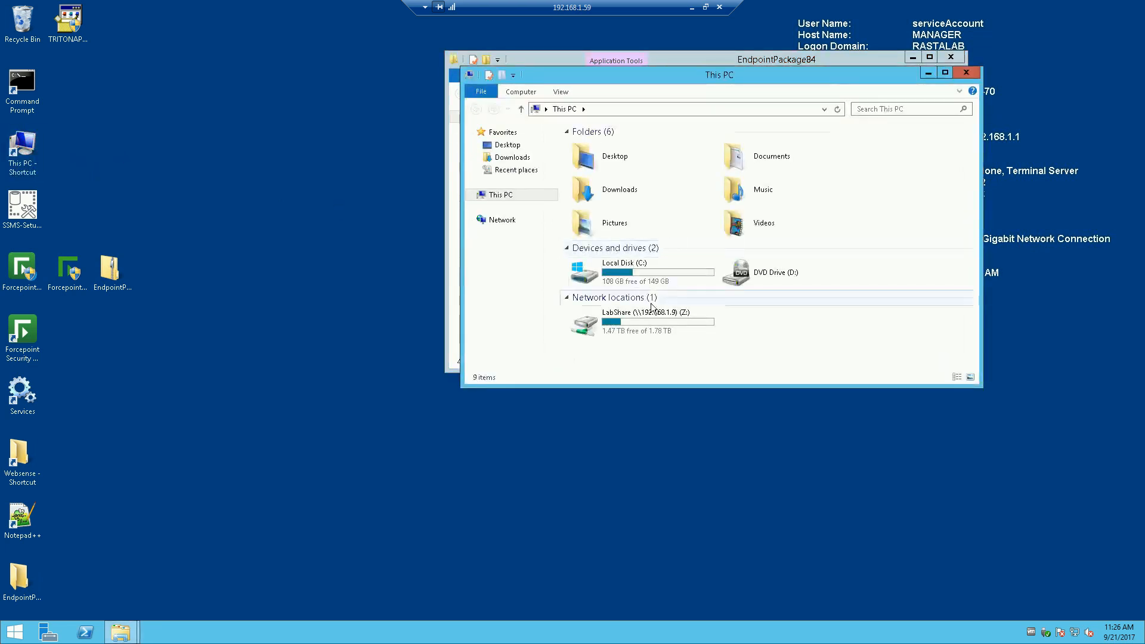
double_click(652, 308)
click(609, 173)
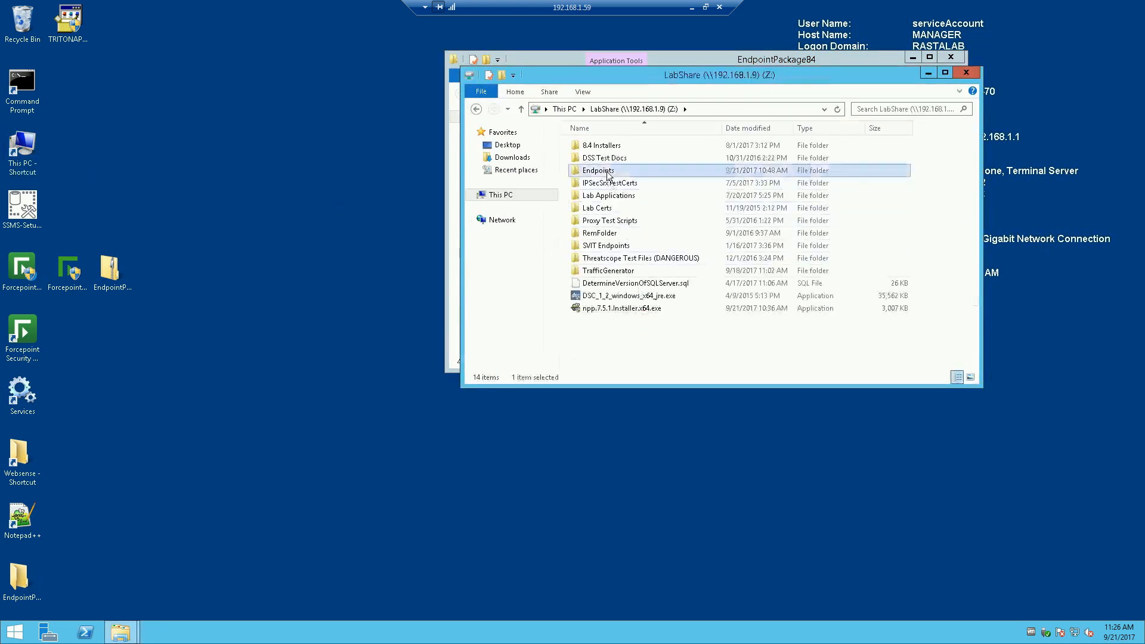
double_click(608, 173)
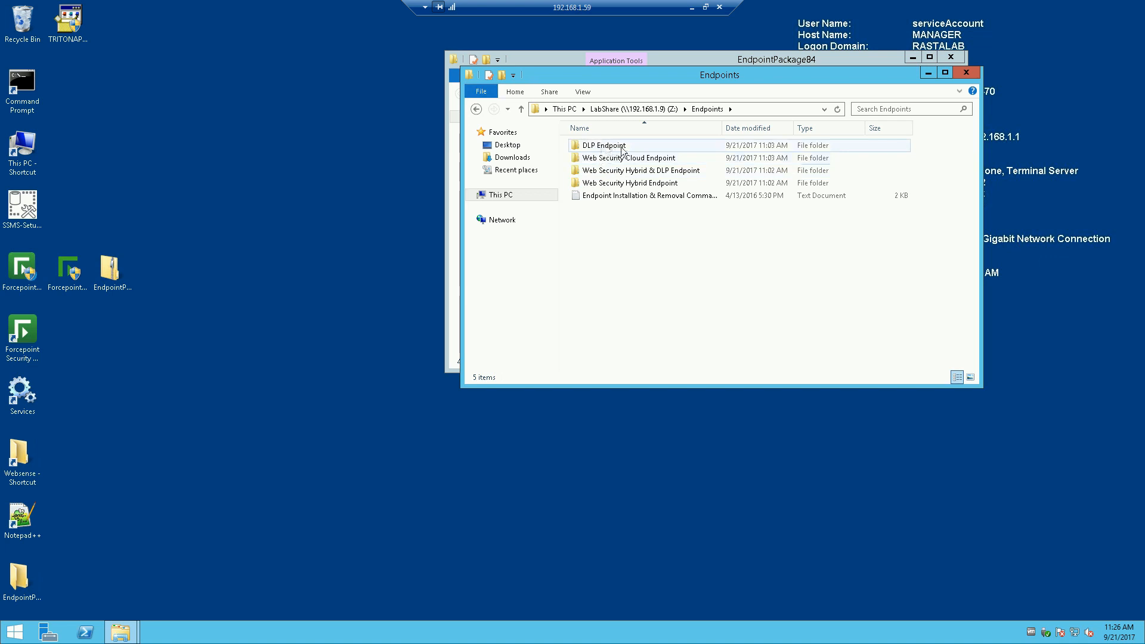
Step: Rearrange both Explorer windows and open the Web Security Hybrid Endpoint folder
drag(757, 75, 422, 170)
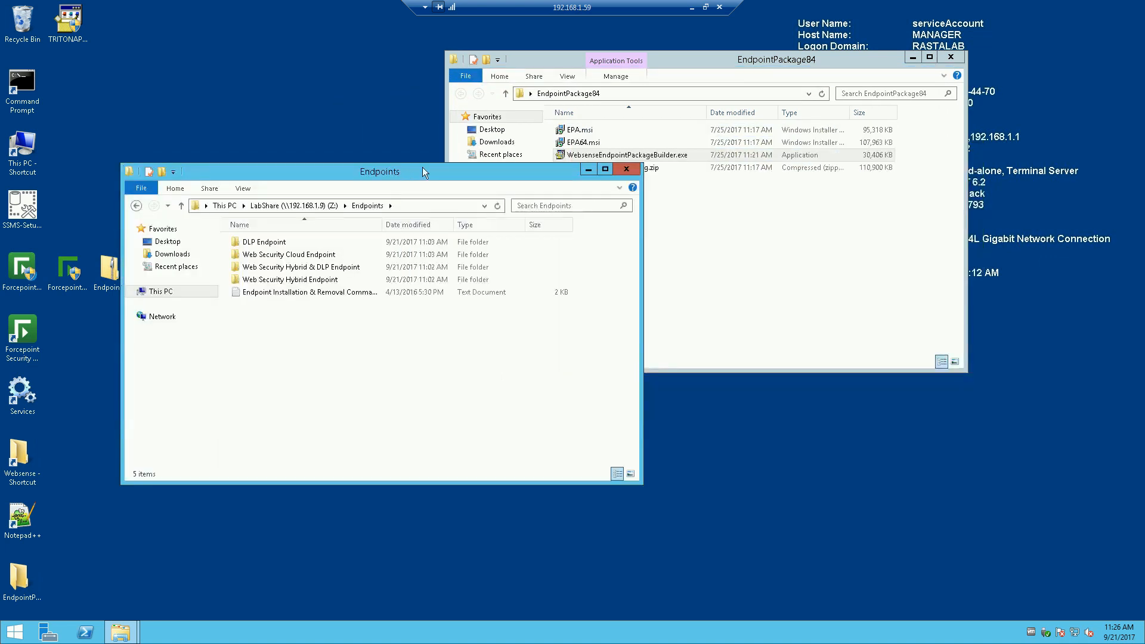
drag(840, 59, 933, 45)
click(449, 173)
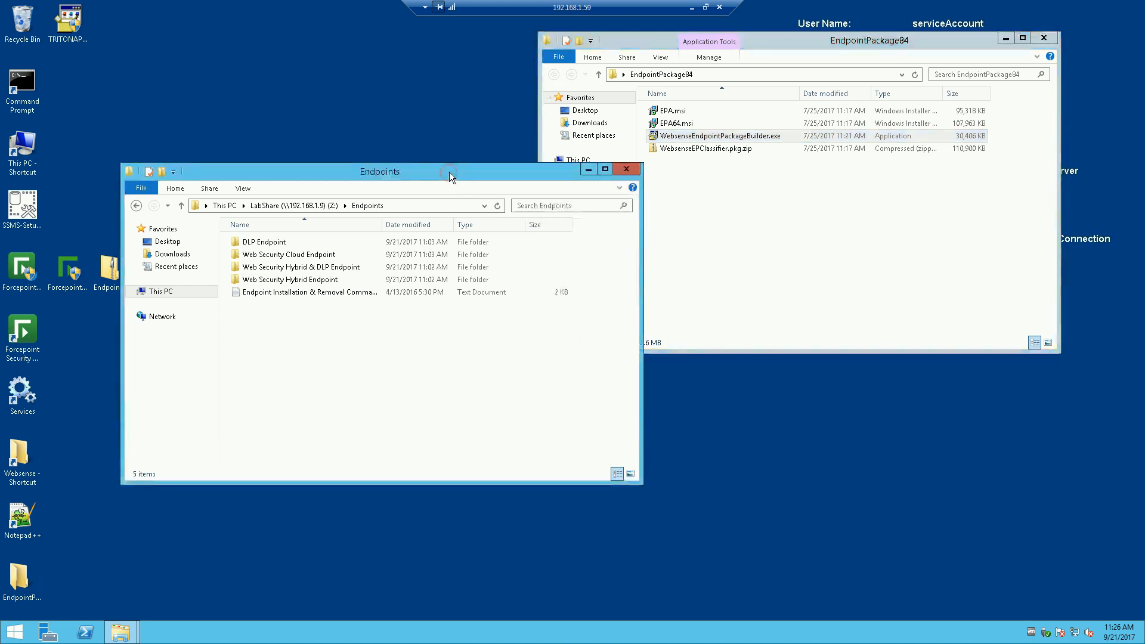
click(274, 281)
double_click(274, 281)
right_click(277, 270)
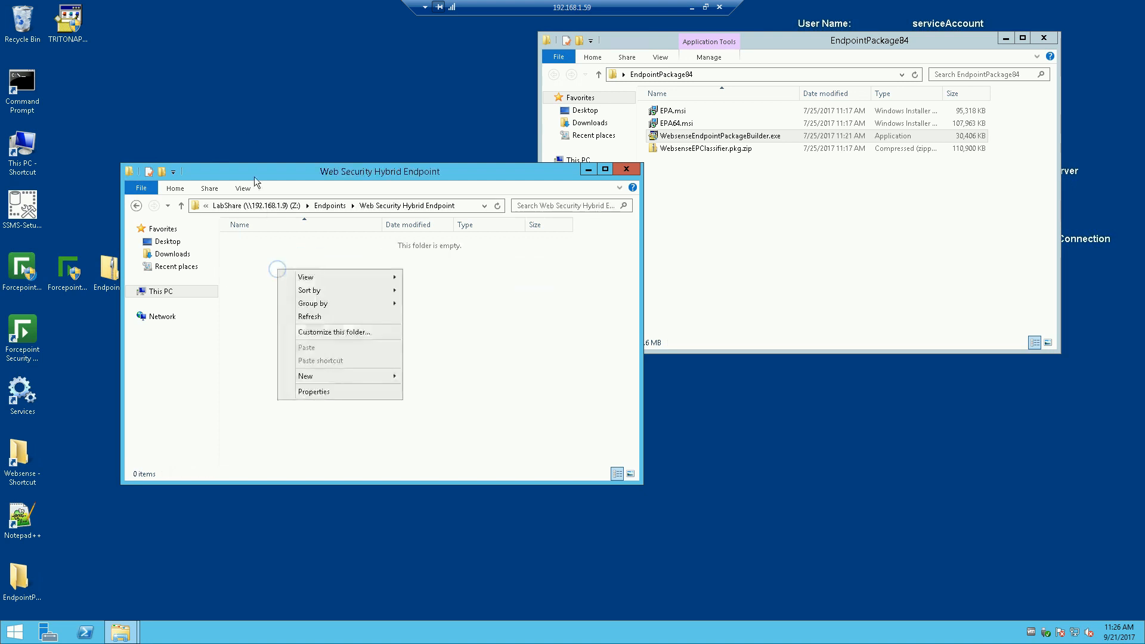
Step: Copy the desktop TRITONAP-ENDPOINT-x64.exe package into the Web Security Hybrid Endpoint folder
click(135, 56)
drag(68, 24, 306, 315)
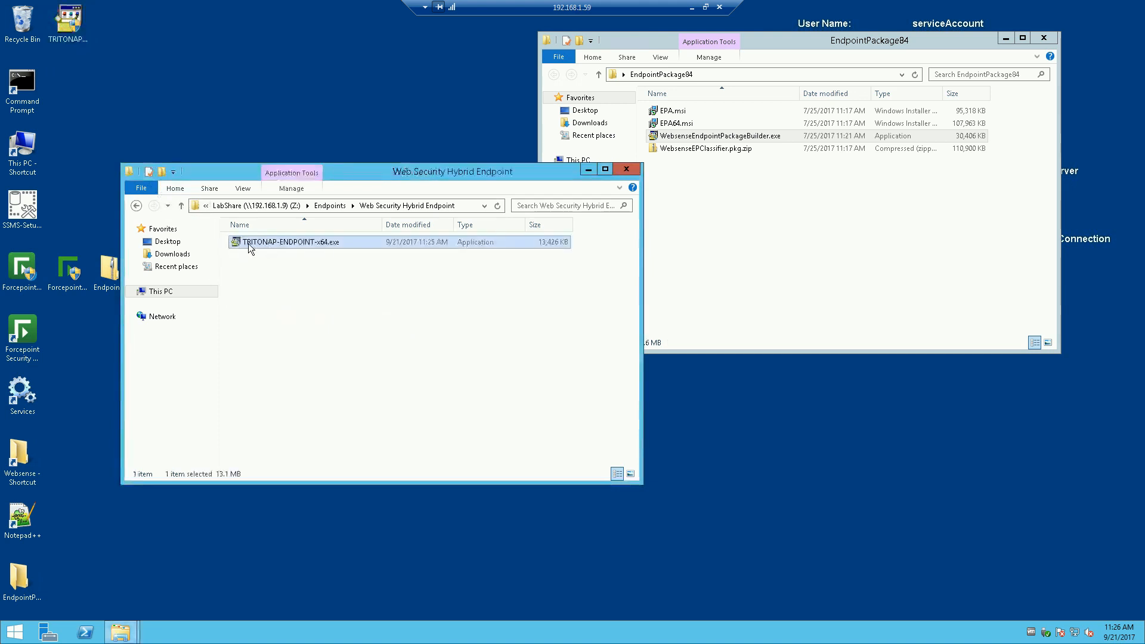
click(249, 244)
click(327, 243)
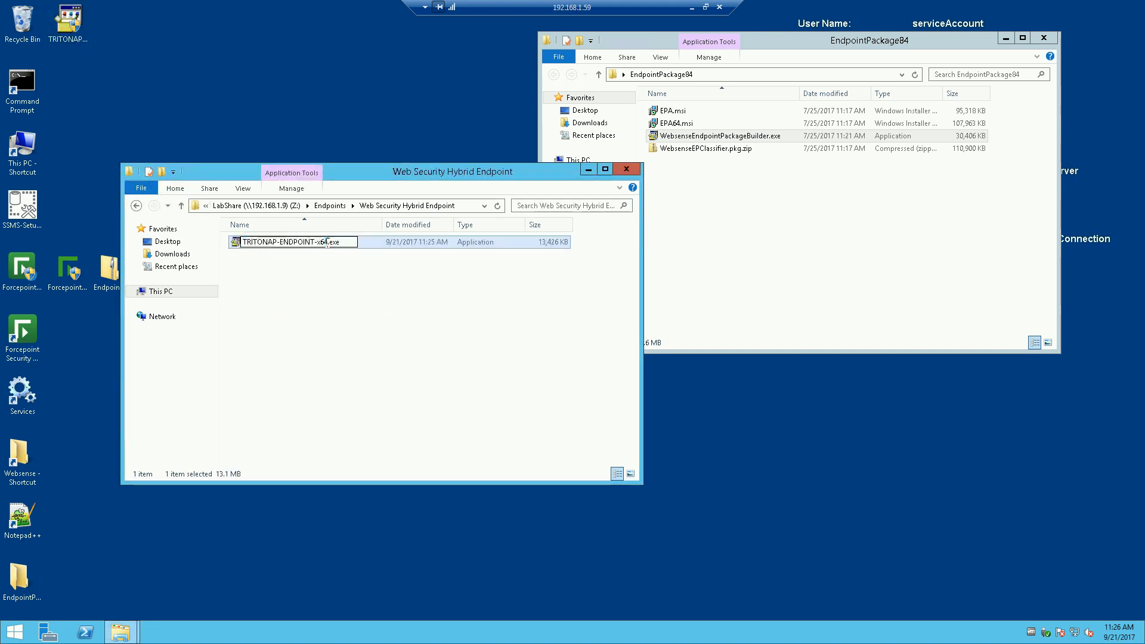
Step: Rename the copied file to DCEP84 TRITONAP-ENDPOINT-x64.exe
click(243, 241)
text(D)
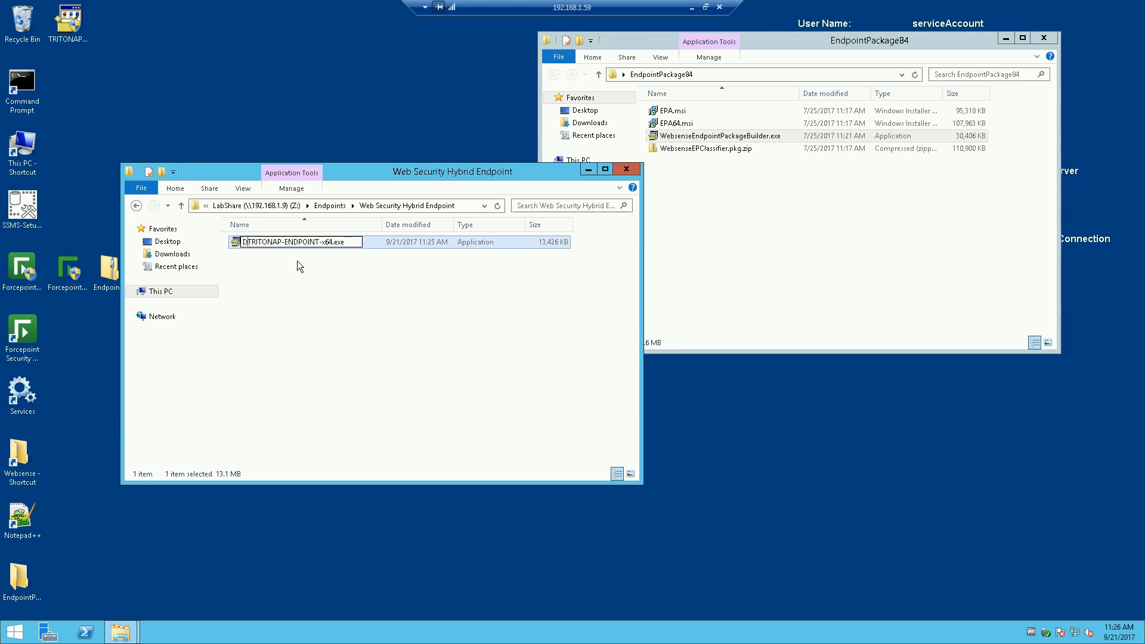
text(CEP)
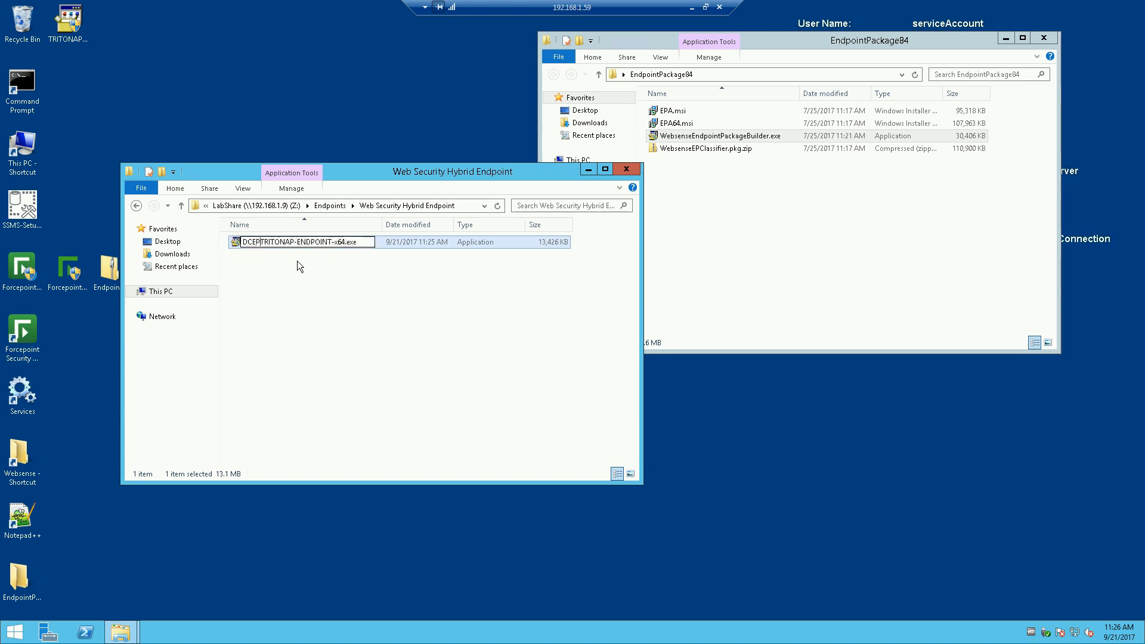
click(348, 243)
key(BackSpace)
click(261, 243)
text(84)
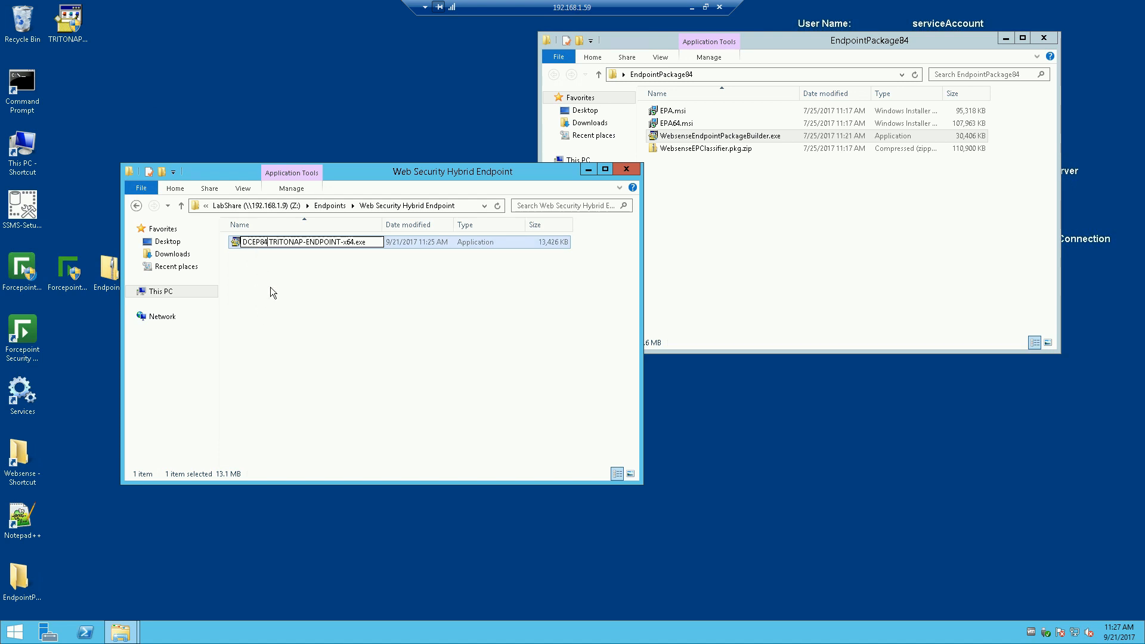
click(307, 294)
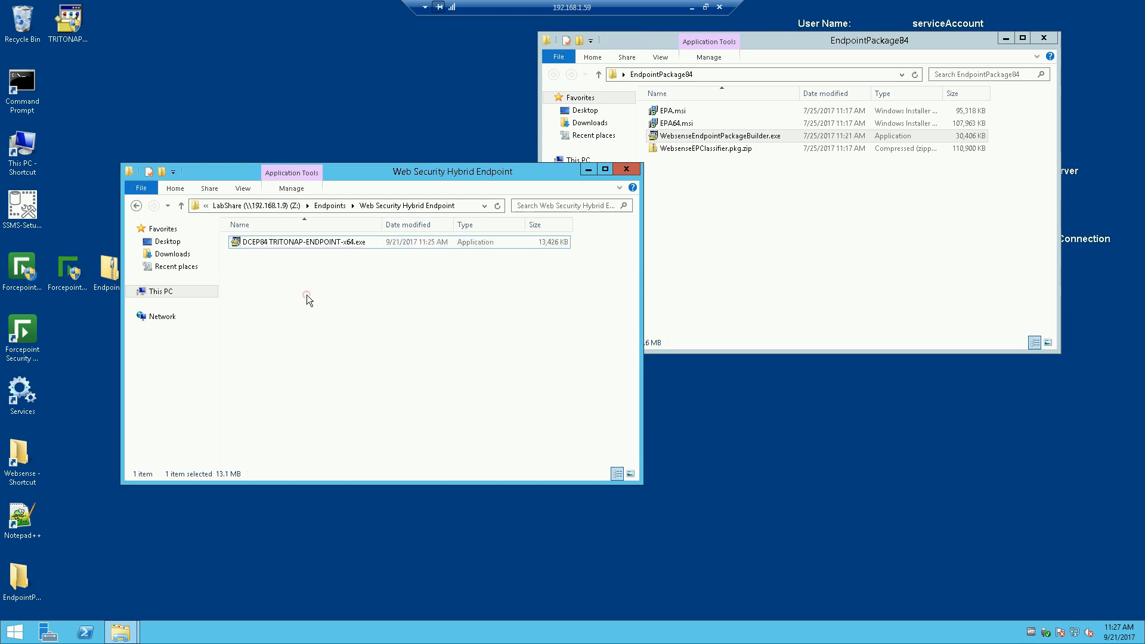
drag(441, 170, 387, 226)
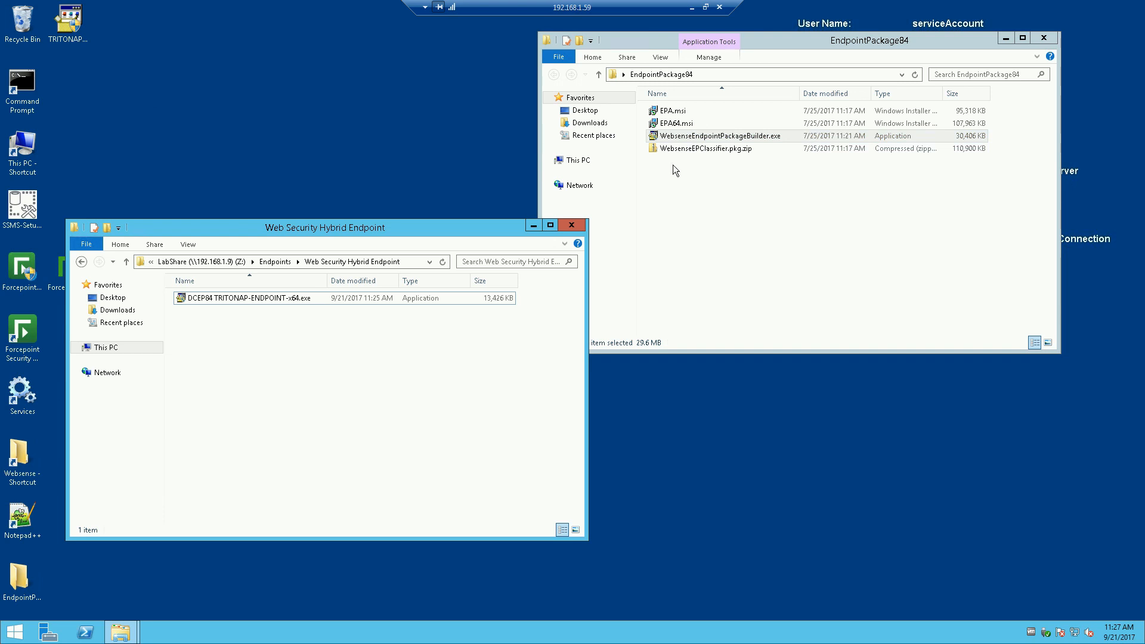
Step: Minimize both Explorer windows, delete the desktop TRITONAP installer, and open EndpointPackage84
click(500, 119)
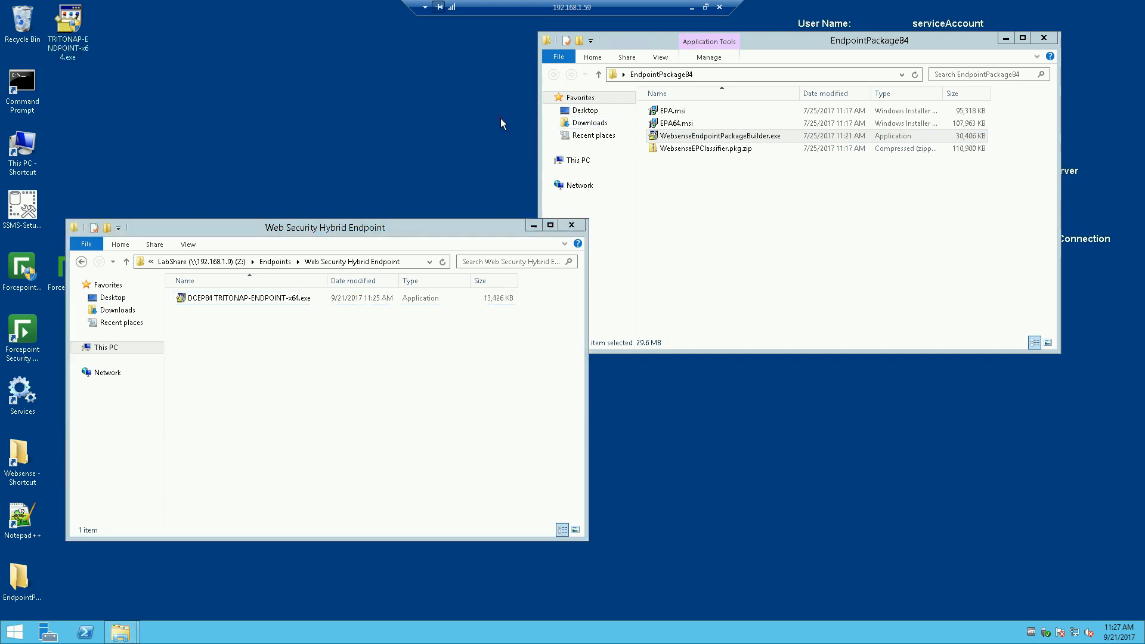
click(530, 227)
click(1007, 38)
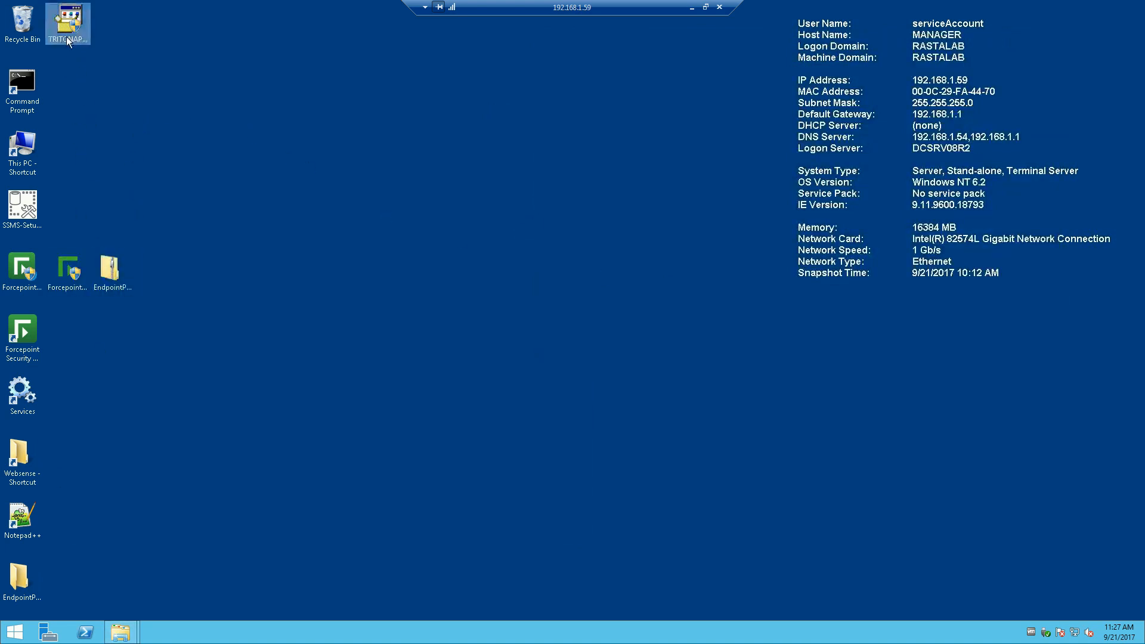
drag(67, 28, 23, 23)
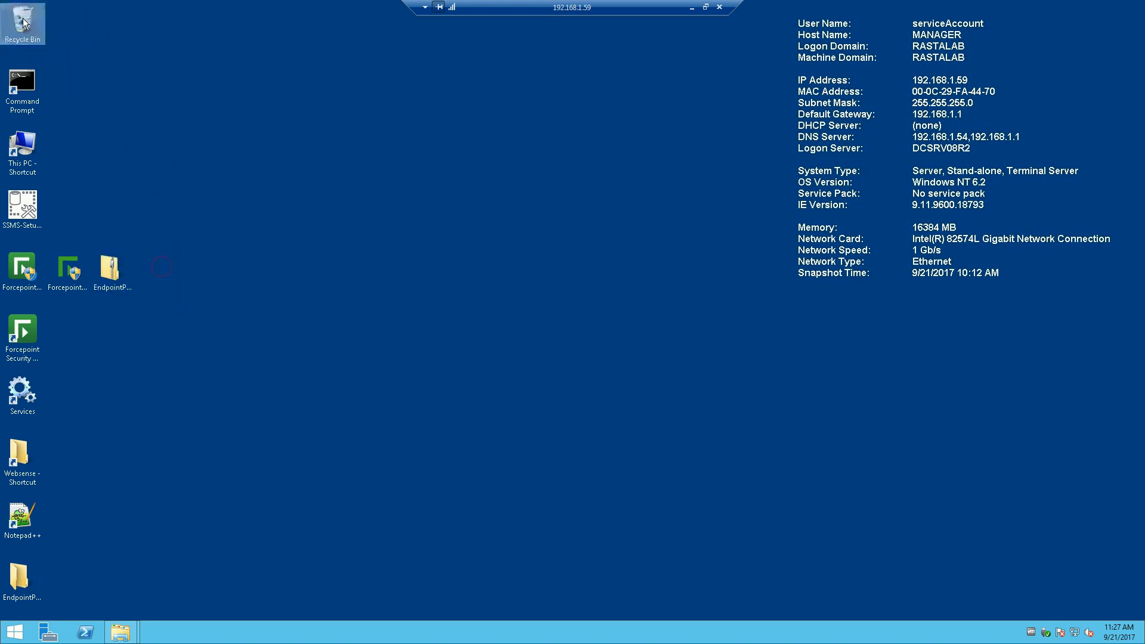
double_click(18, 577)
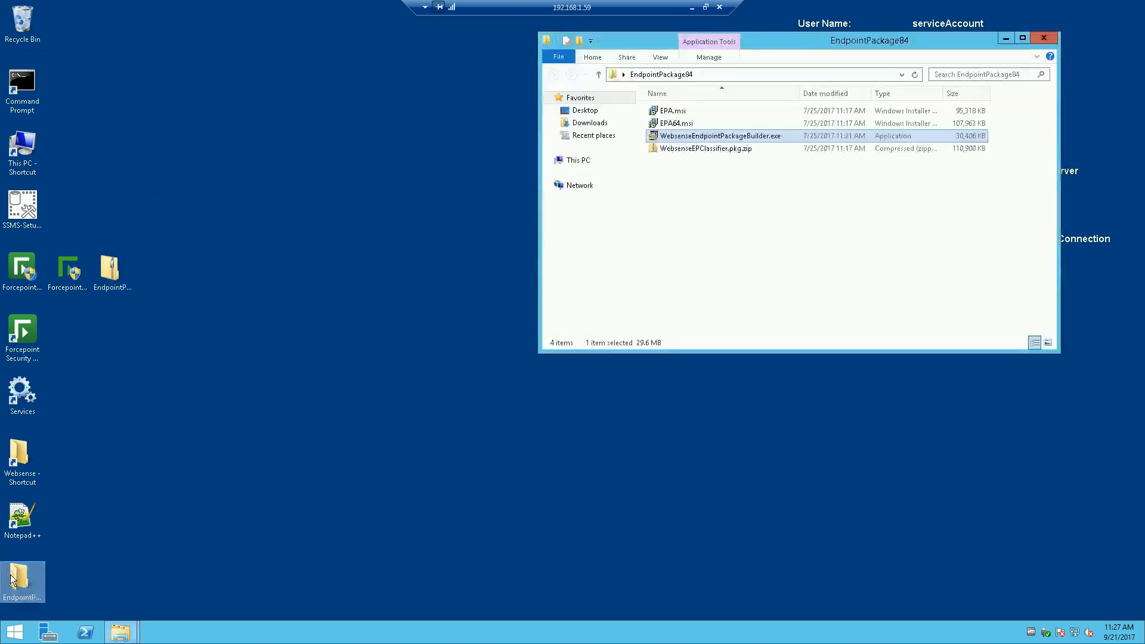
Step: Launch WebsenseEndpointPackageBuilder.exe and keep only Web Security Endpoint with Direct Connect
double_click(747, 137)
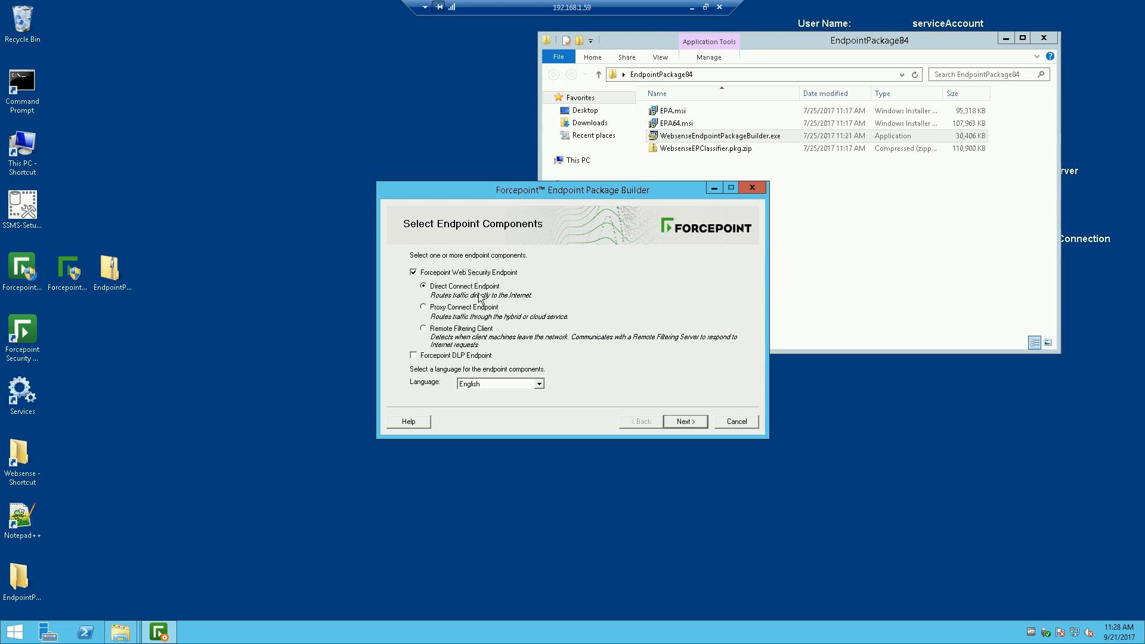
click(685, 421)
Step: Target Windows 64-bit, enter and confirm the administrator password, and untick Protect installation directory
click(416, 285)
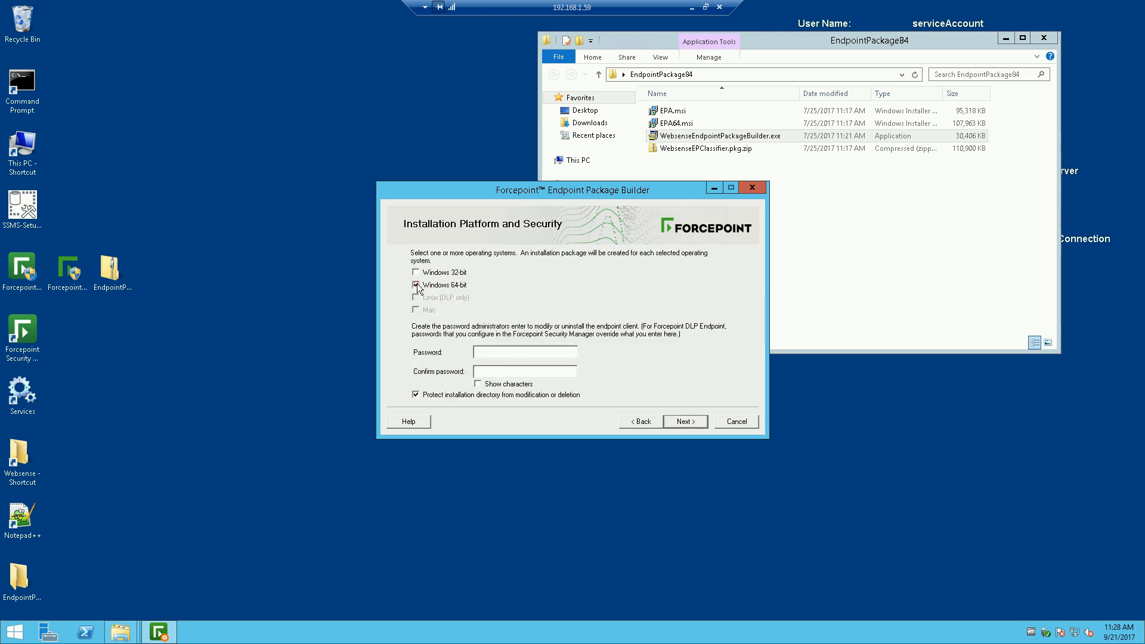
click(518, 351)
text(******)
click(498, 370)
text(*********)
click(417, 396)
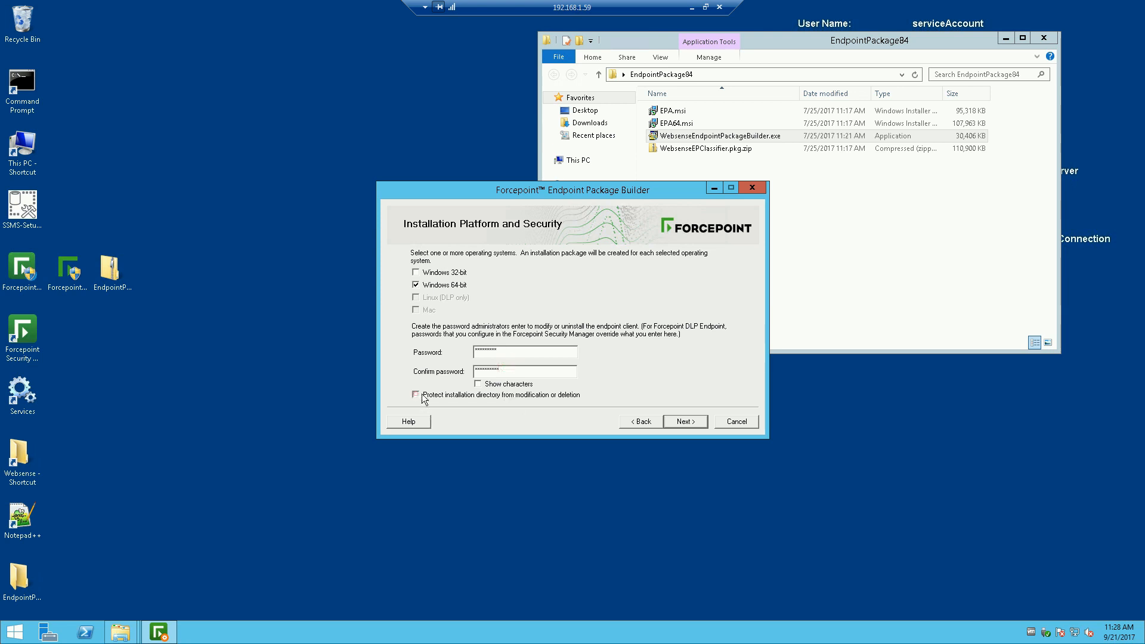
Step: Clear the password mismatch warning by correcting the confirmation, then continue to Installation Path
click(678, 421)
click(612, 341)
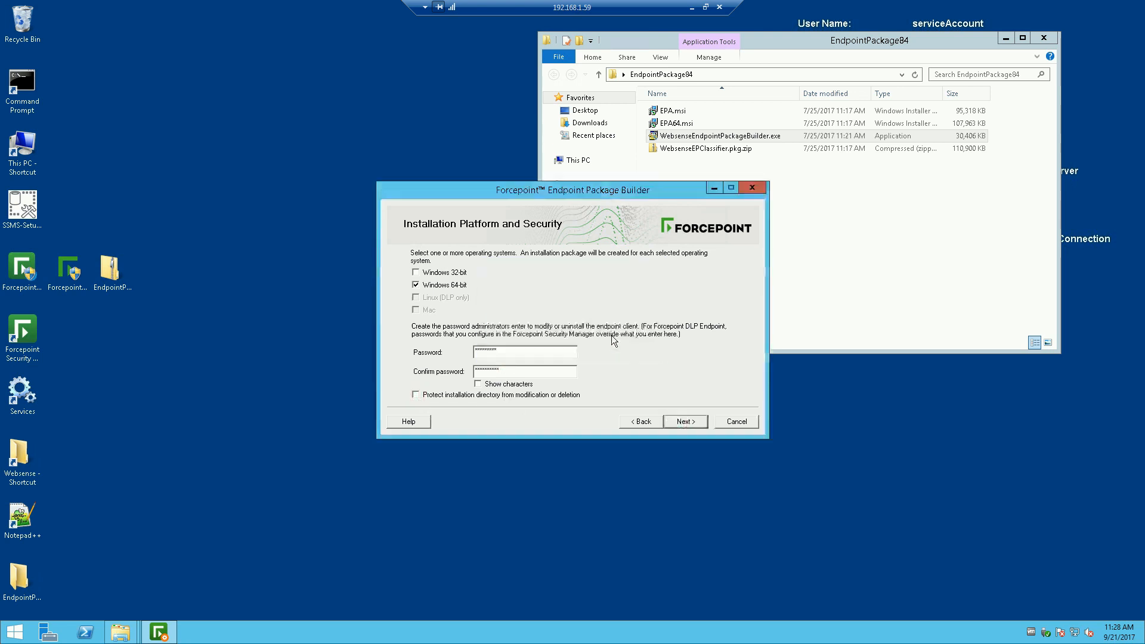
click(510, 369)
drag(501, 370, 424, 375)
text(********)
click(699, 422)
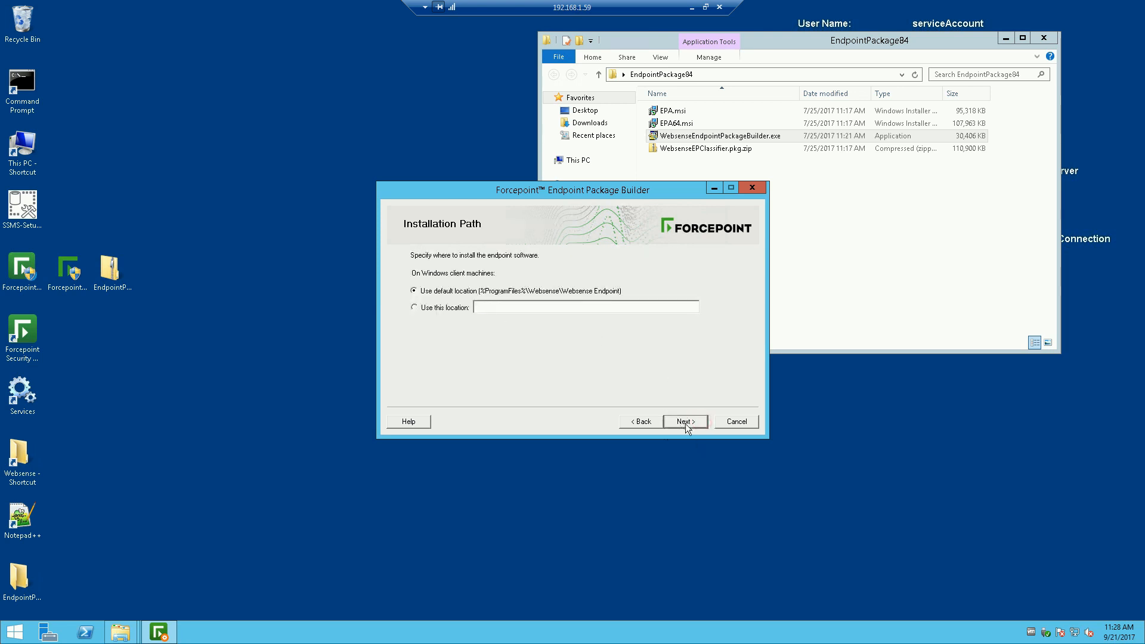
Step: Accept the default installation path, blank WSCONTEXT, and default local block page text
click(687, 423)
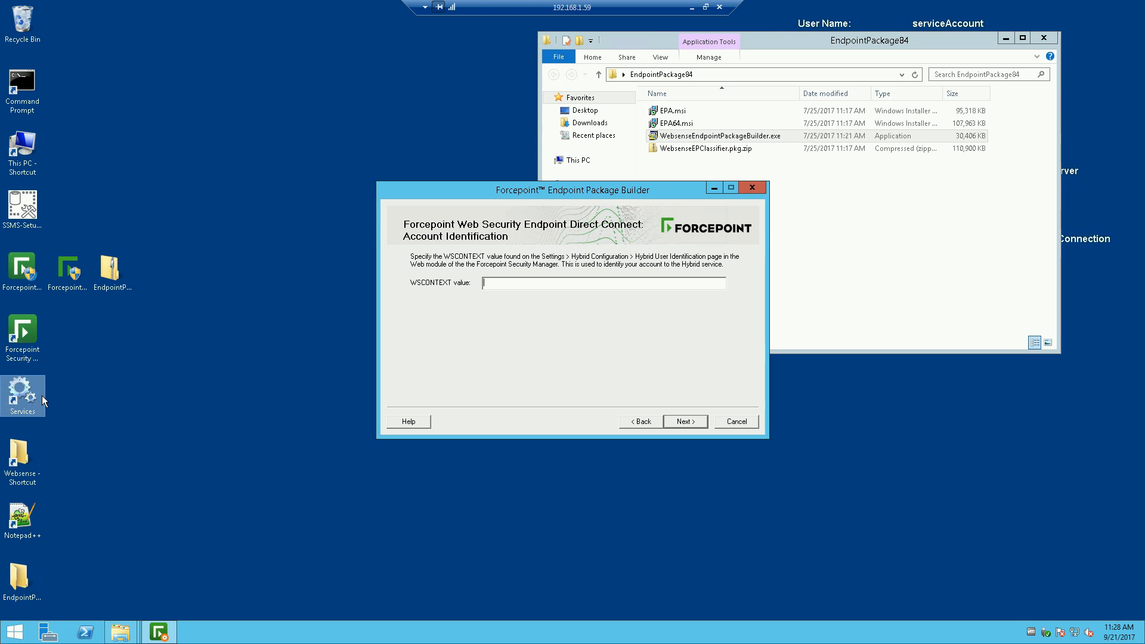
key(Return)
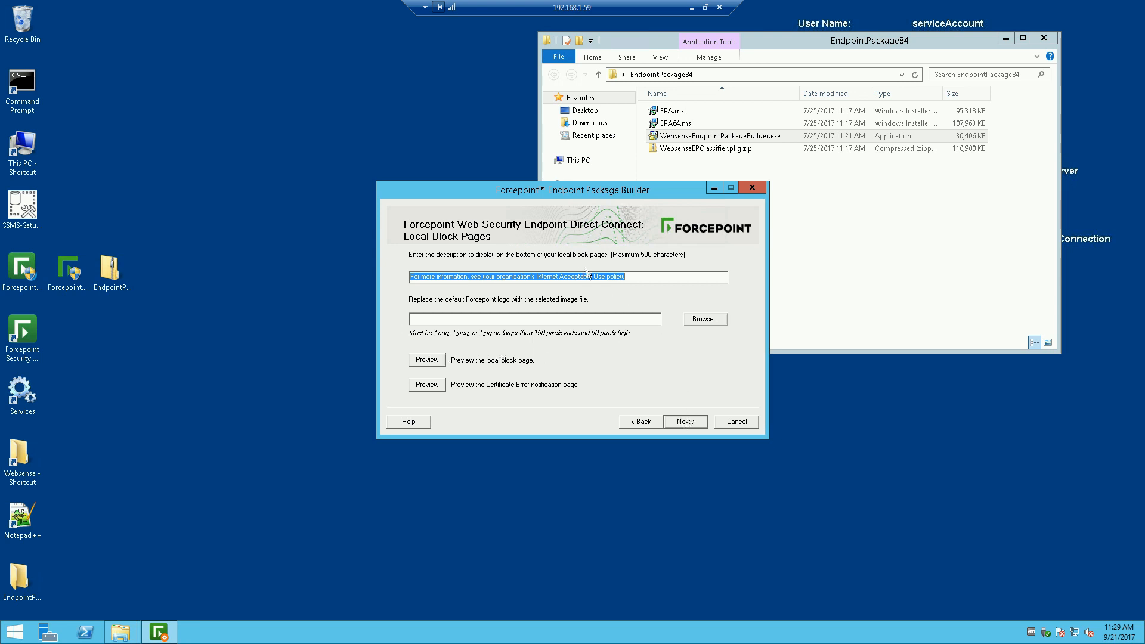
click(685, 422)
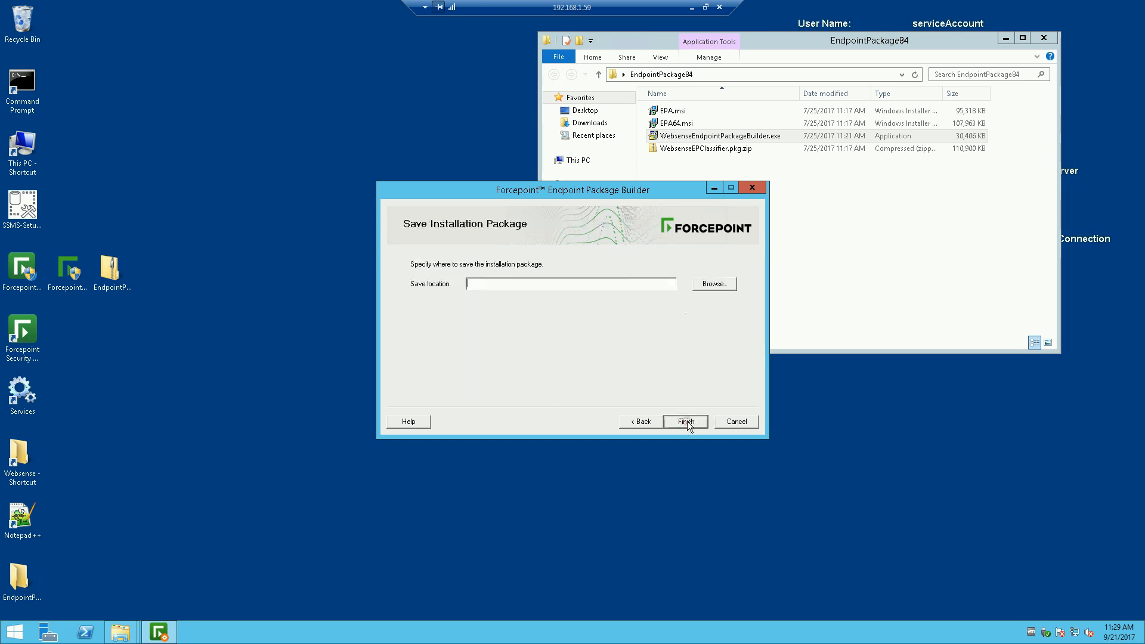
Step: Choose the Desktop as the save location and finish building the package
click(702, 285)
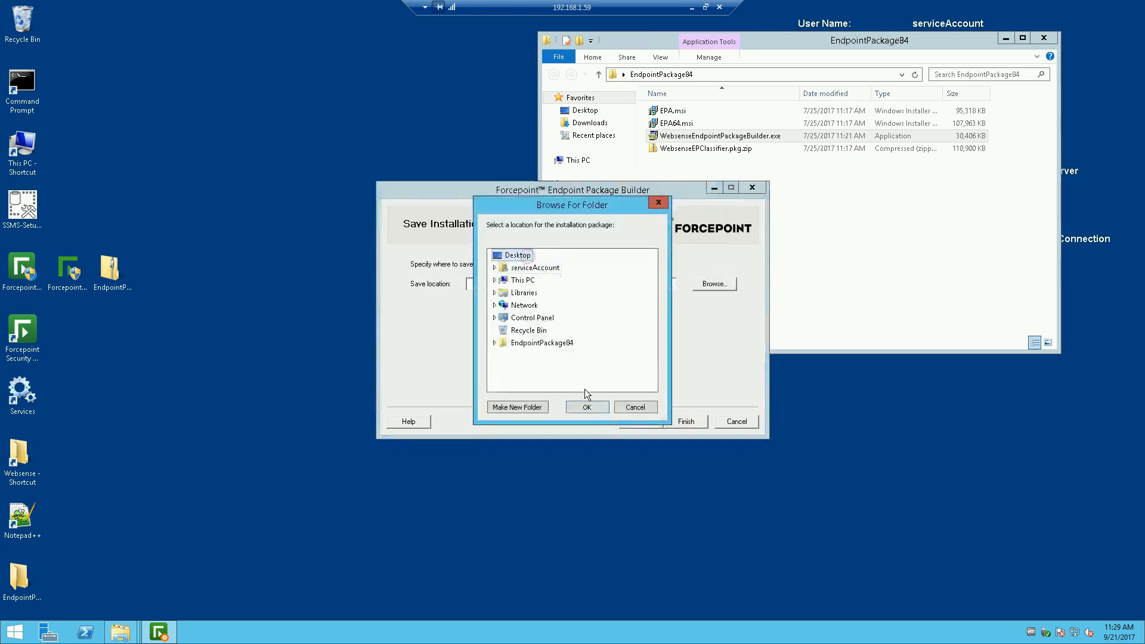
click(587, 407)
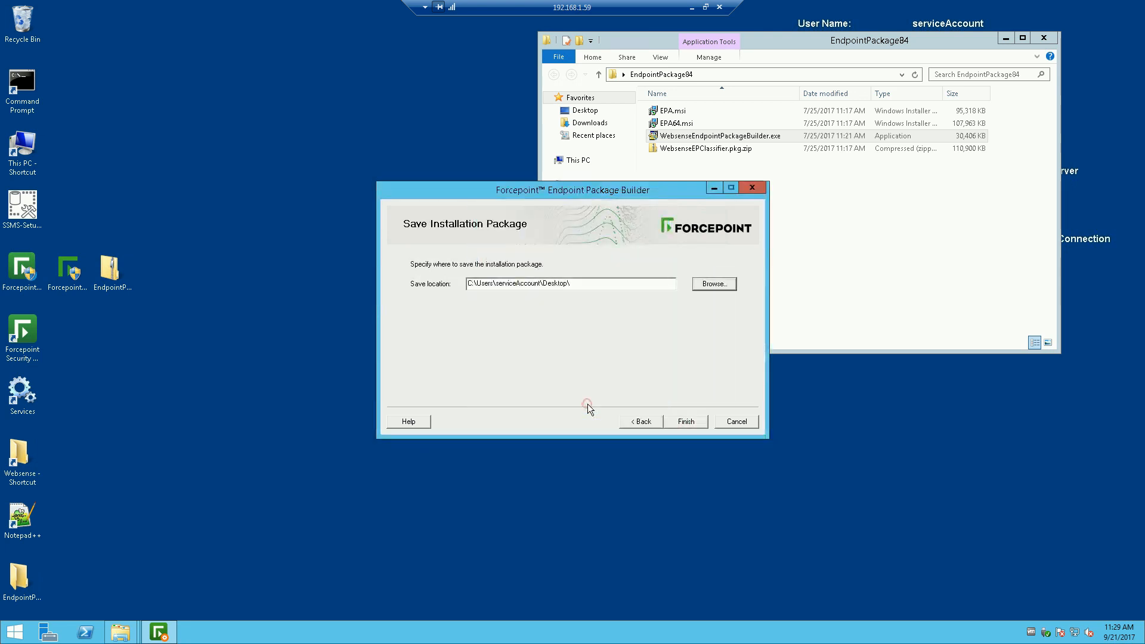
click(683, 421)
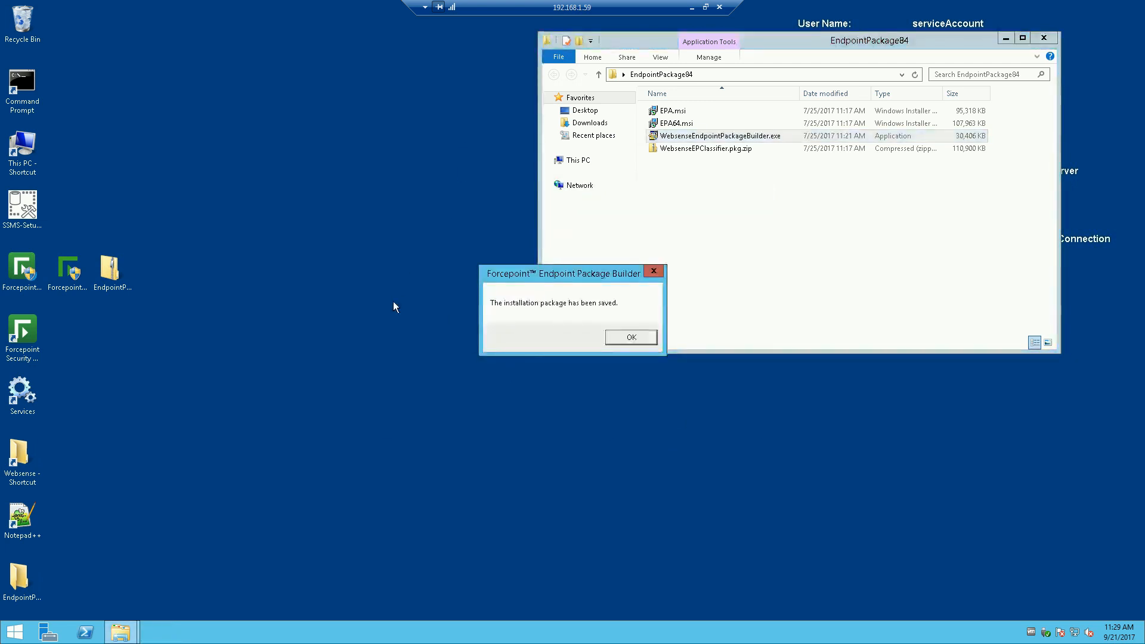
Step: Open the Endpoints, Web Security Cloud Endpoint folder in File Explorer
click(626, 337)
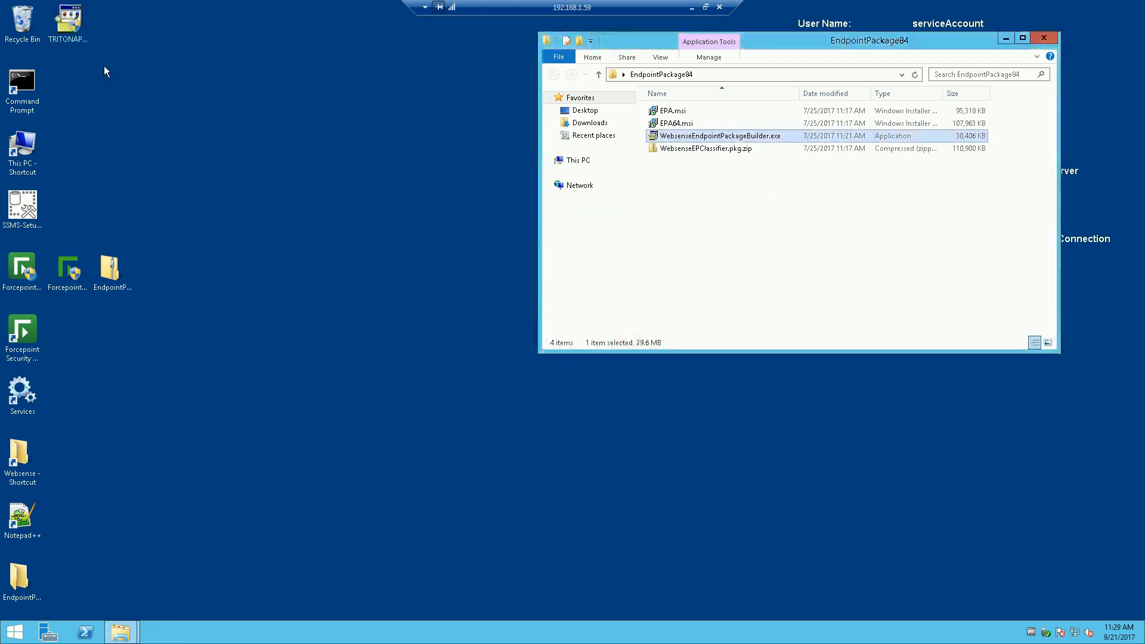
click(64, 41)
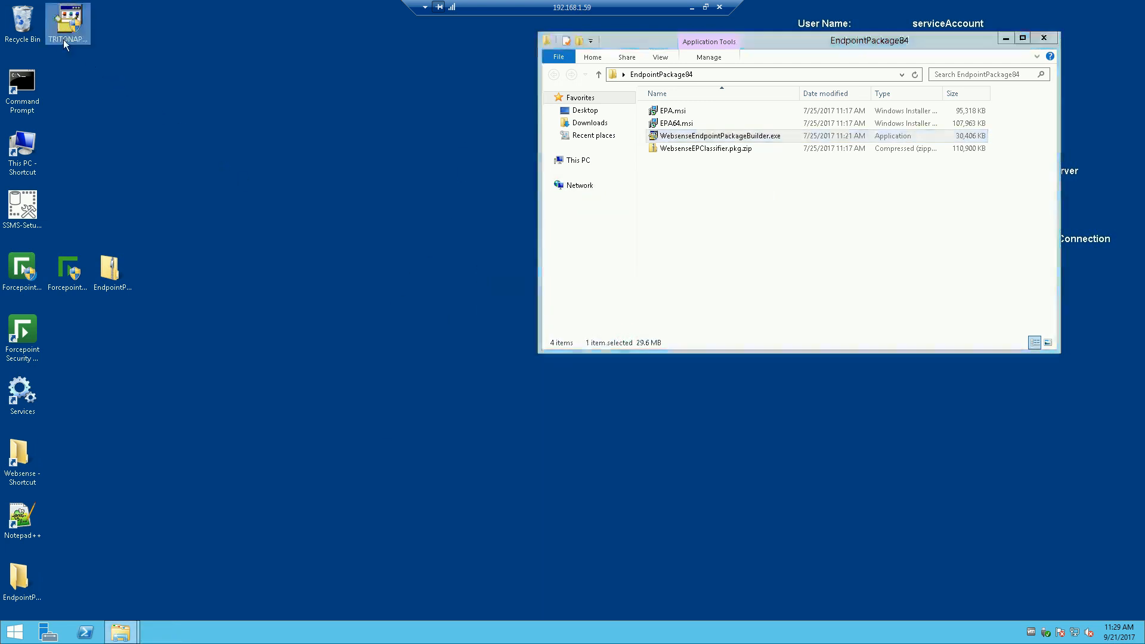
click(120, 632)
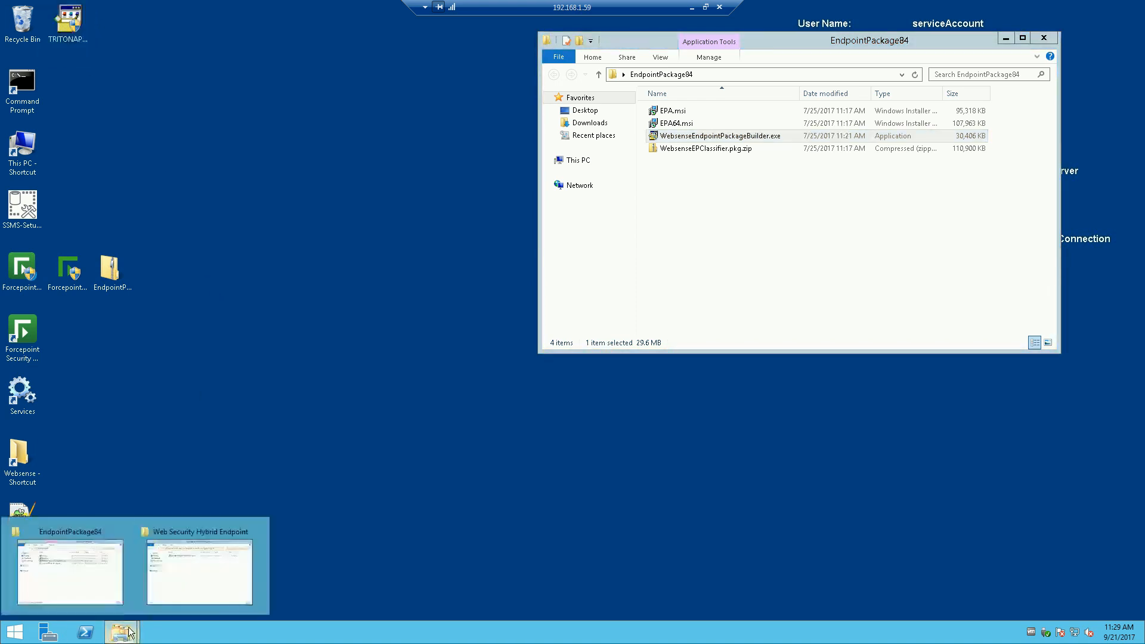
click(187, 554)
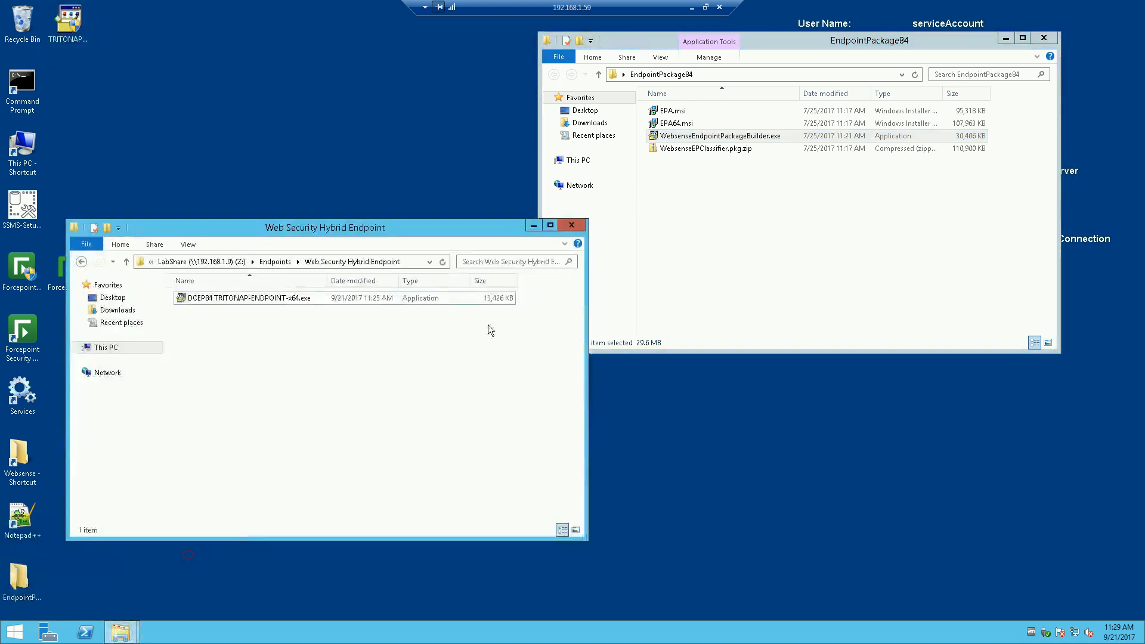
click(82, 263)
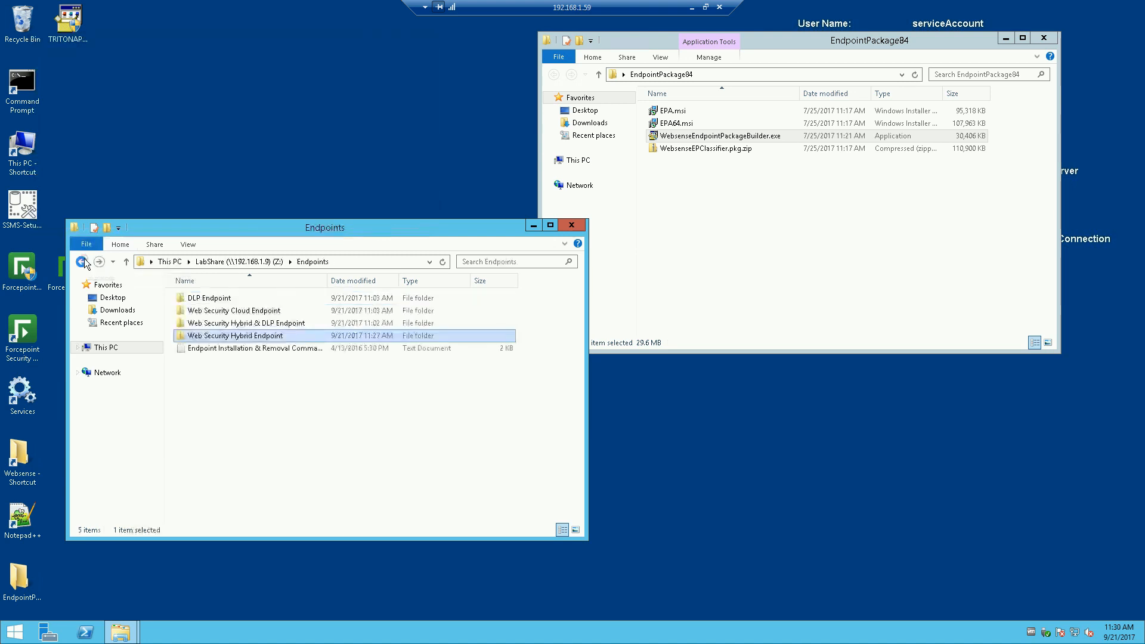
click(231, 312)
double_click(233, 311)
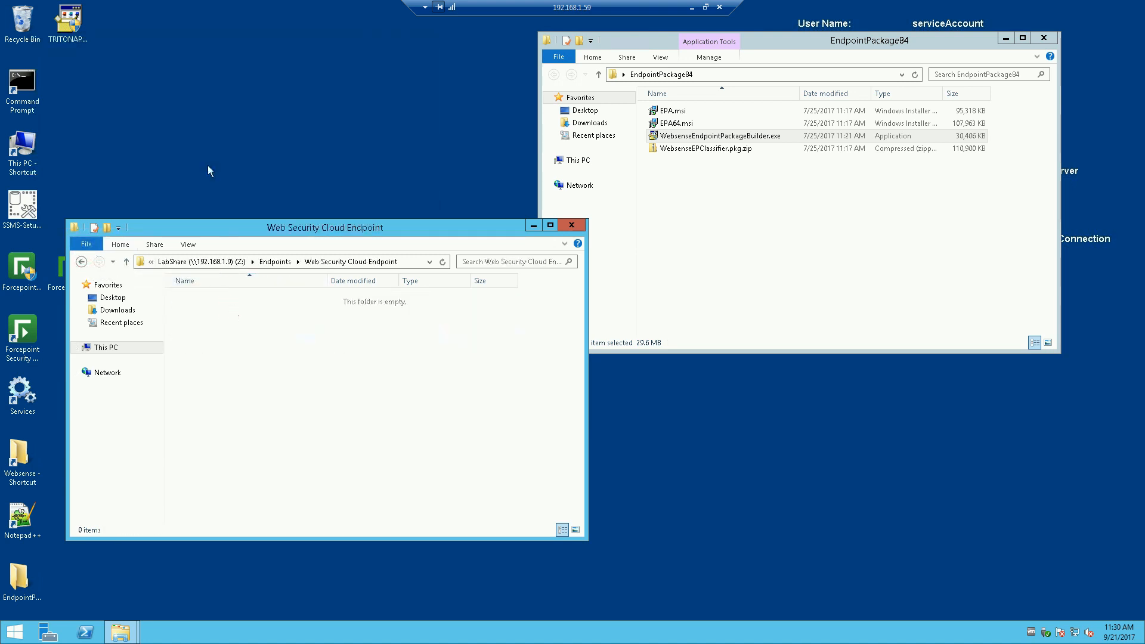
Step: Copy the new TRITONAP installer there and rename it DCEP84 TRITONAP-ENDPOINT-x64.exe
drag(73, 18, 311, 368)
click(194, 298)
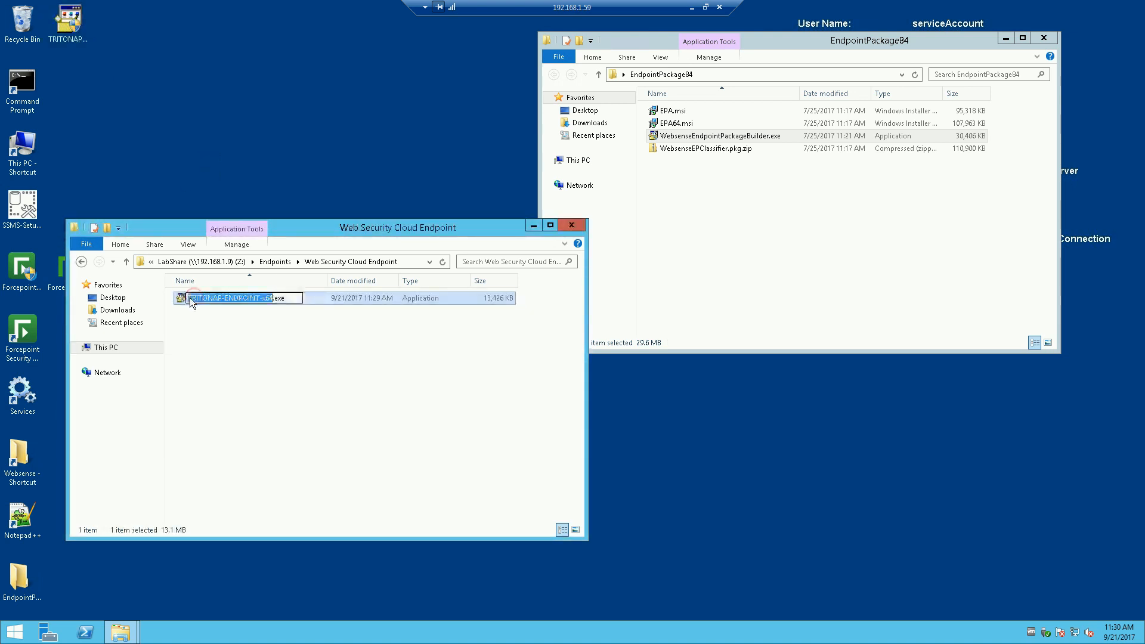
click(189, 298)
text(DCE)
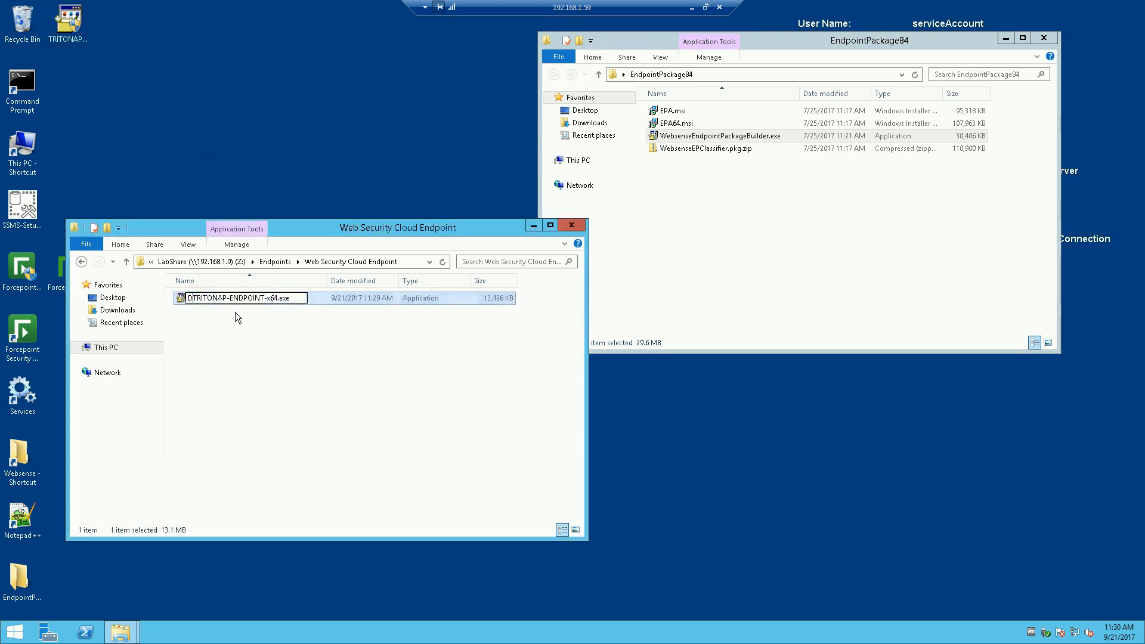
text(P84)
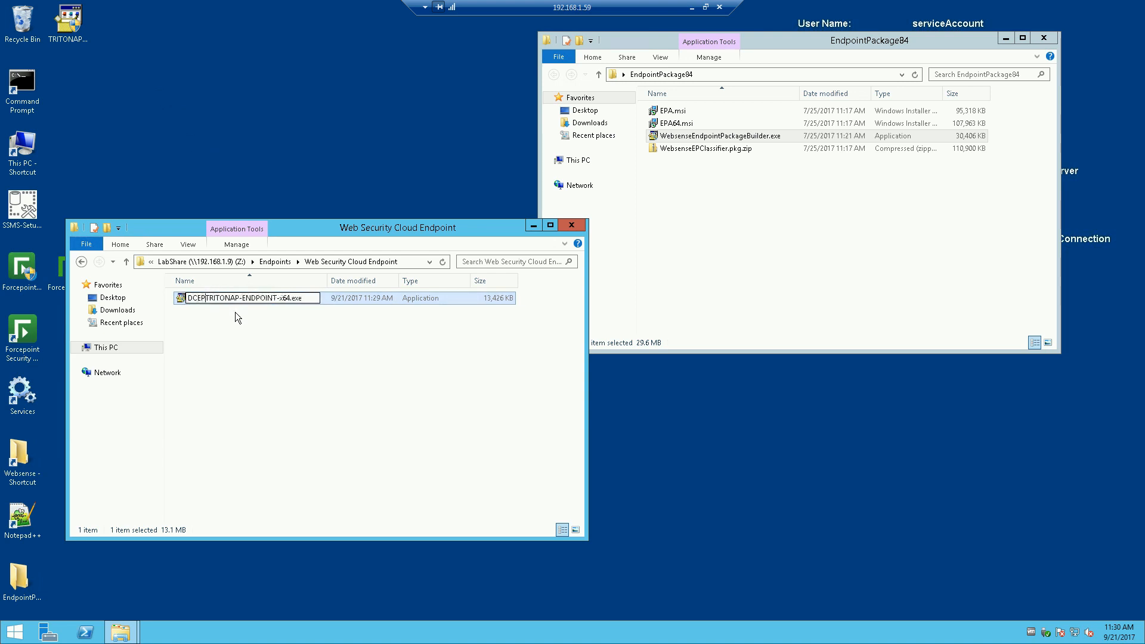
click(271, 354)
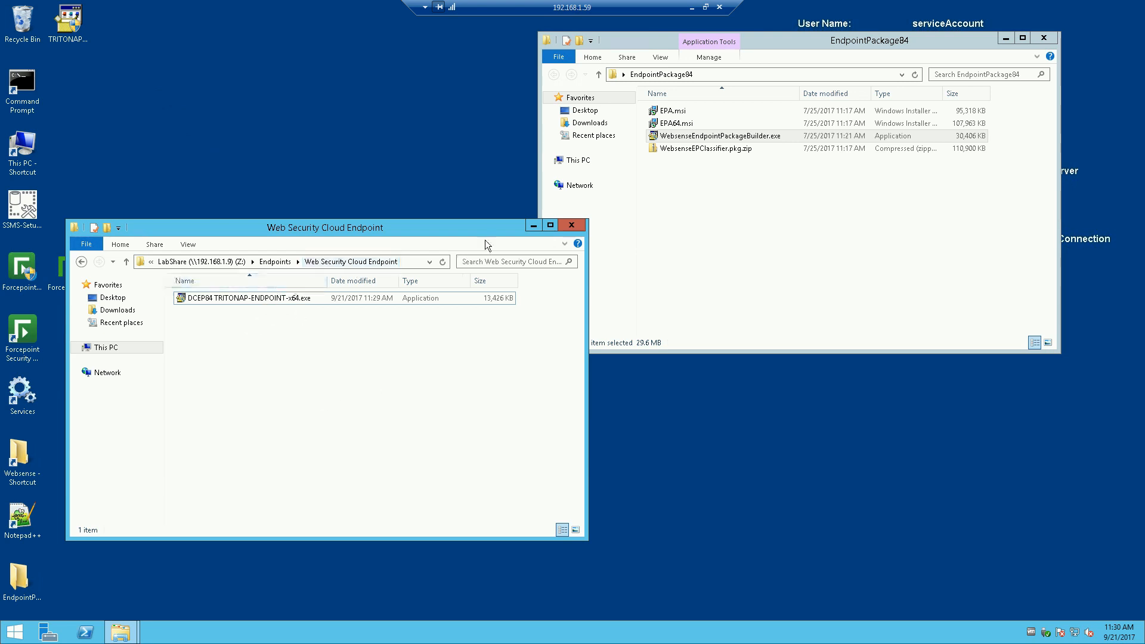
Step: Delete the desktop TRITONAP installer and minimize the Web Security Cloud Endpoint window
drag(467, 228, 516, 237)
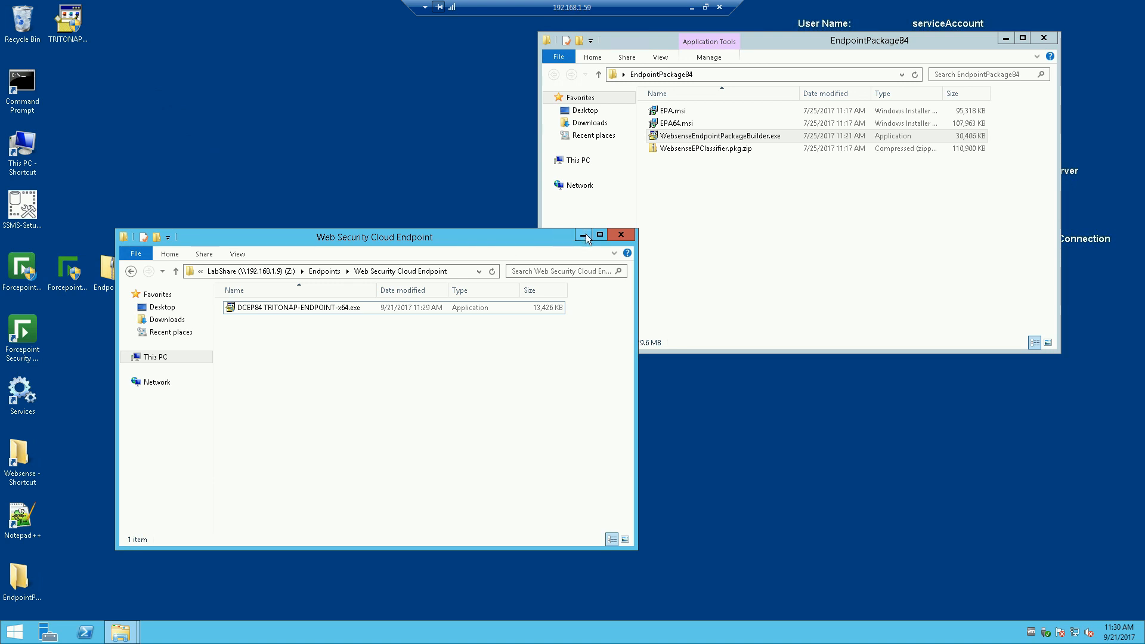
drag(68, 23, 30, 24)
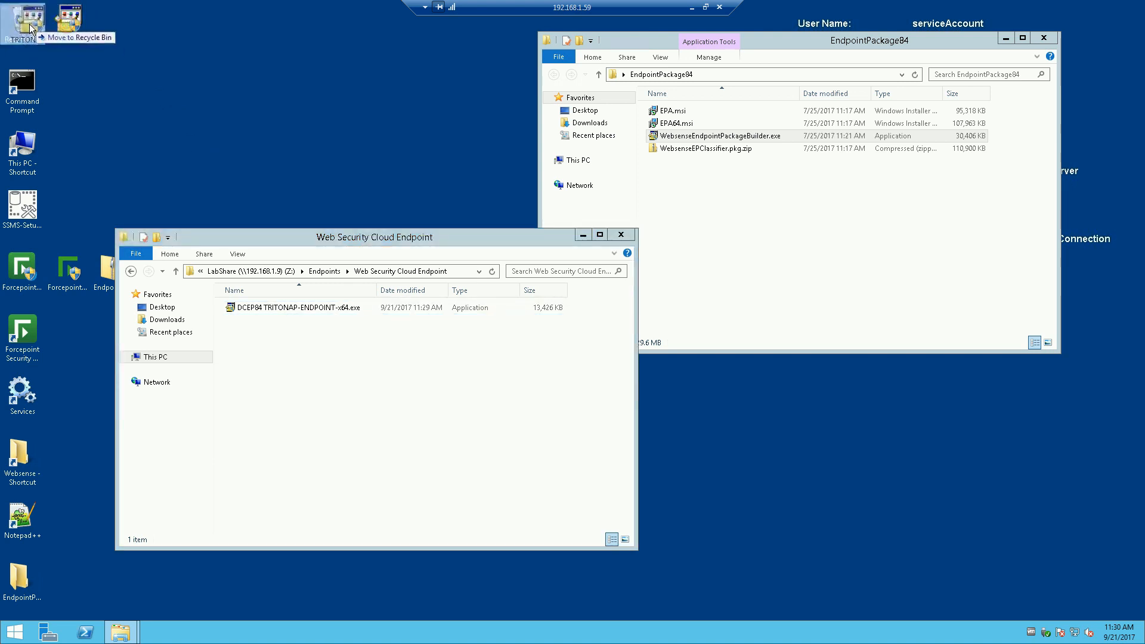
drag(478, 238, 529, 254)
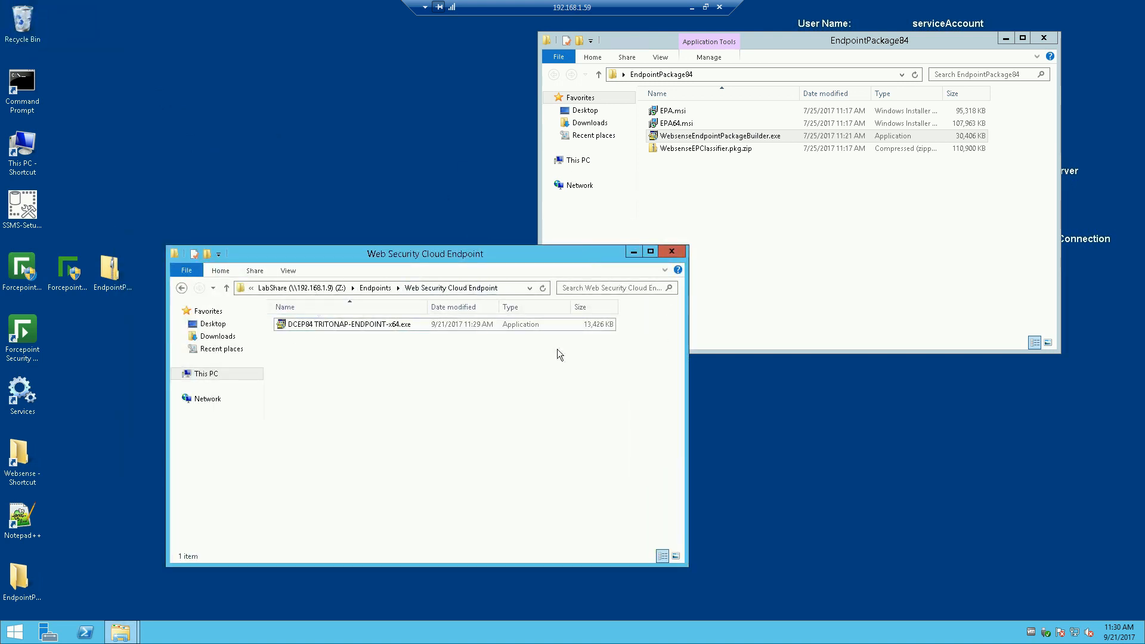
click(633, 251)
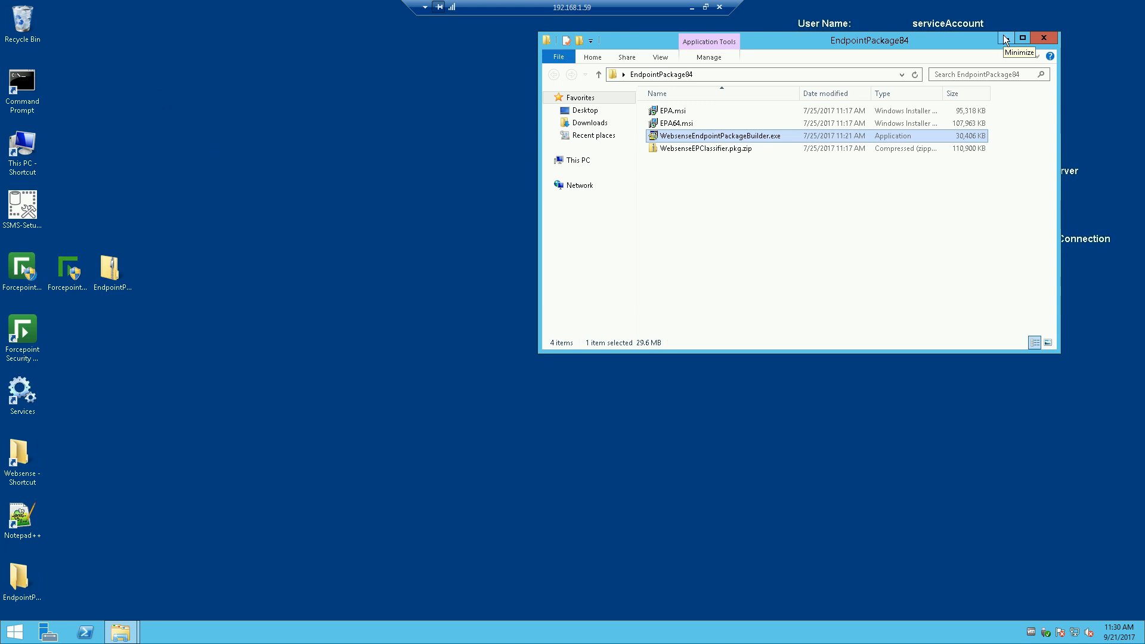
Step: Relaunch the package builder and select Forcepoint DLP Endpoint plus Proxy Connect Endpoint
double_click(684, 135)
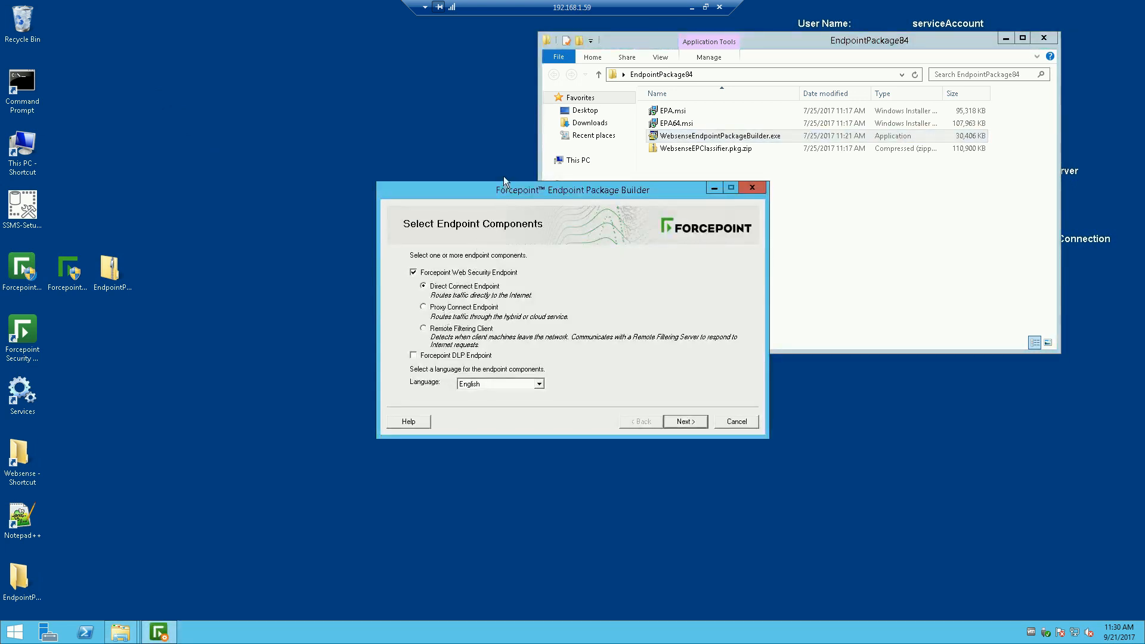
drag(503, 189, 405, 155)
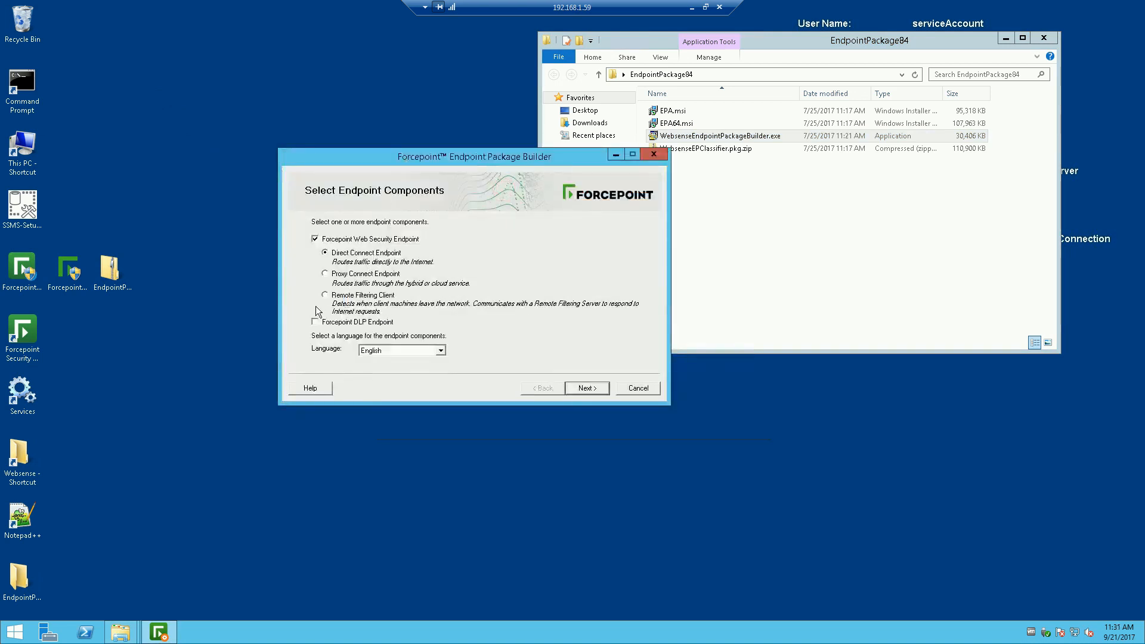
click(315, 322)
click(325, 274)
Step: Choose Windows 64-bit, enter and confirm the administrator password, and untick directory protection
click(580, 391)
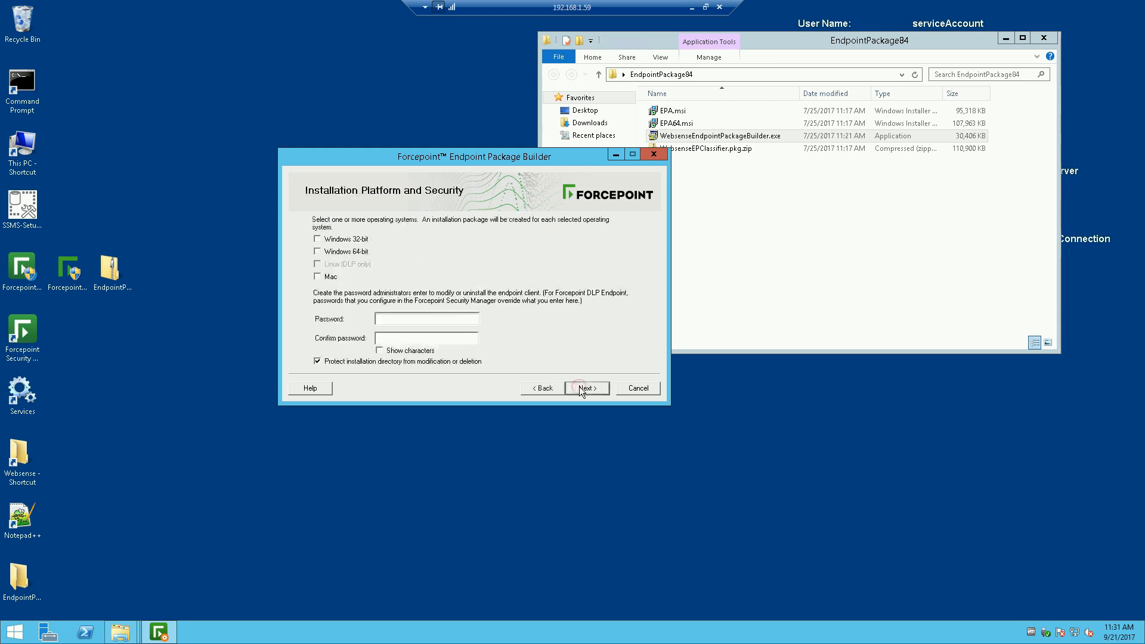
click(322, 253)
click(387, 320)
text(*******)
click(393, 337)
text(******)
click(417, 320)
click(317, 362)
Step: Resolve the password mismatch by retyping both passwords, then continue to Installation Path
click(584, 388)
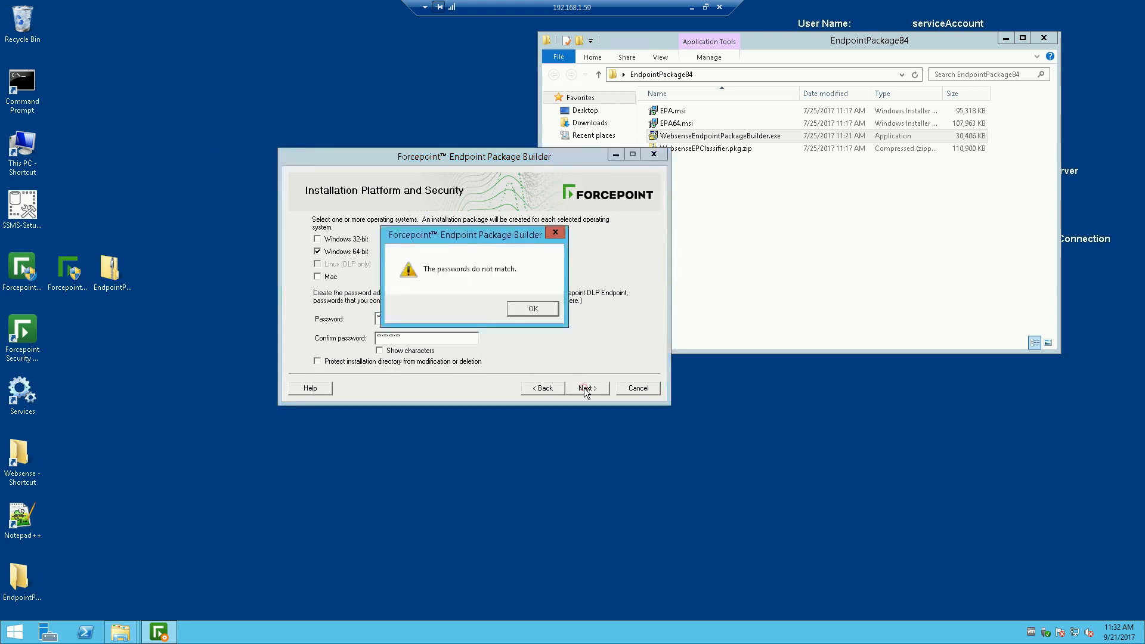
click(531, 308)
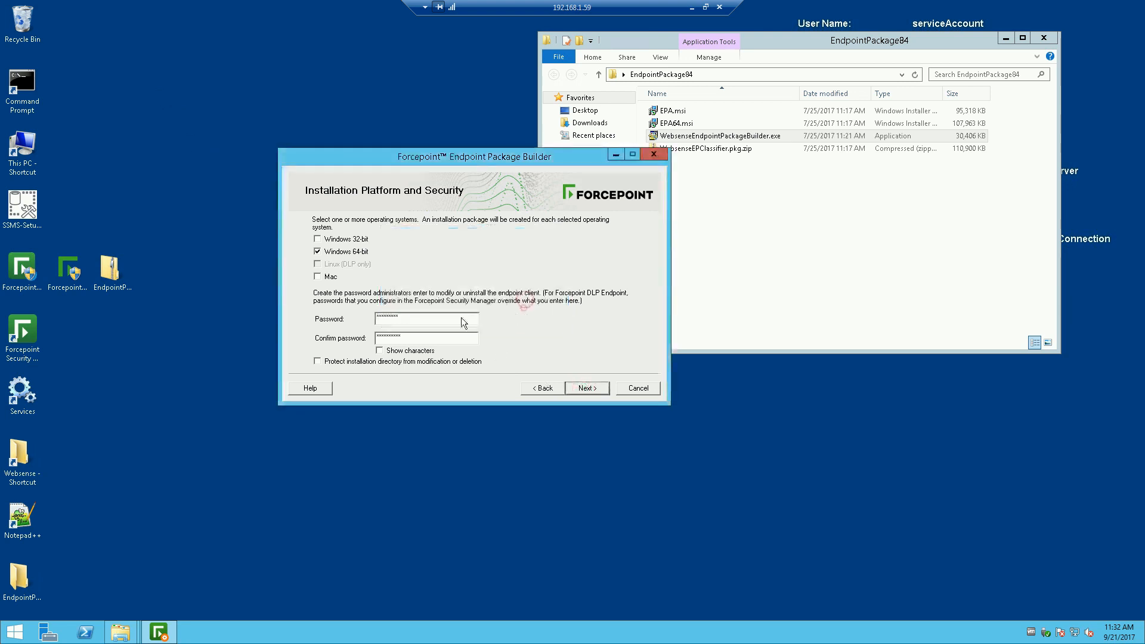
double_click(410, 319)
text(********)
double_click(405, 337)
text(********)
click(590, 389)
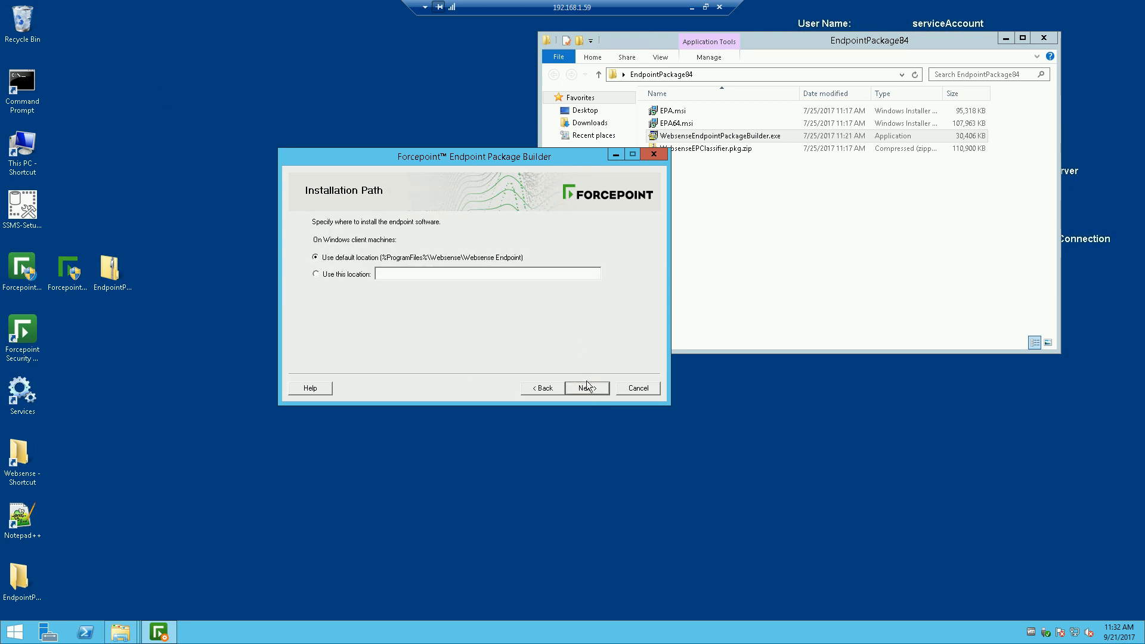
Step: Keep Use default location for installation and proceed to DLP server connection
click(589, 388)
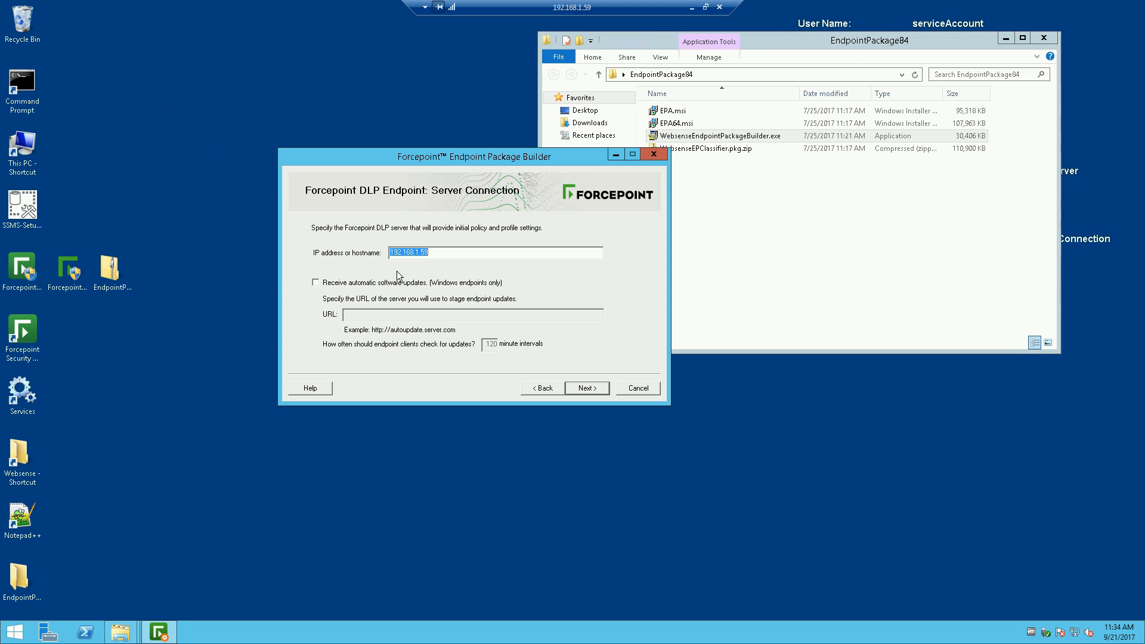
Step: Keep the prefilled DLP server address with automatic software updates unticked, and continue to client settings
click(458, 260)
double_click(458, 260)
click(375, 274)
click(587, 389)
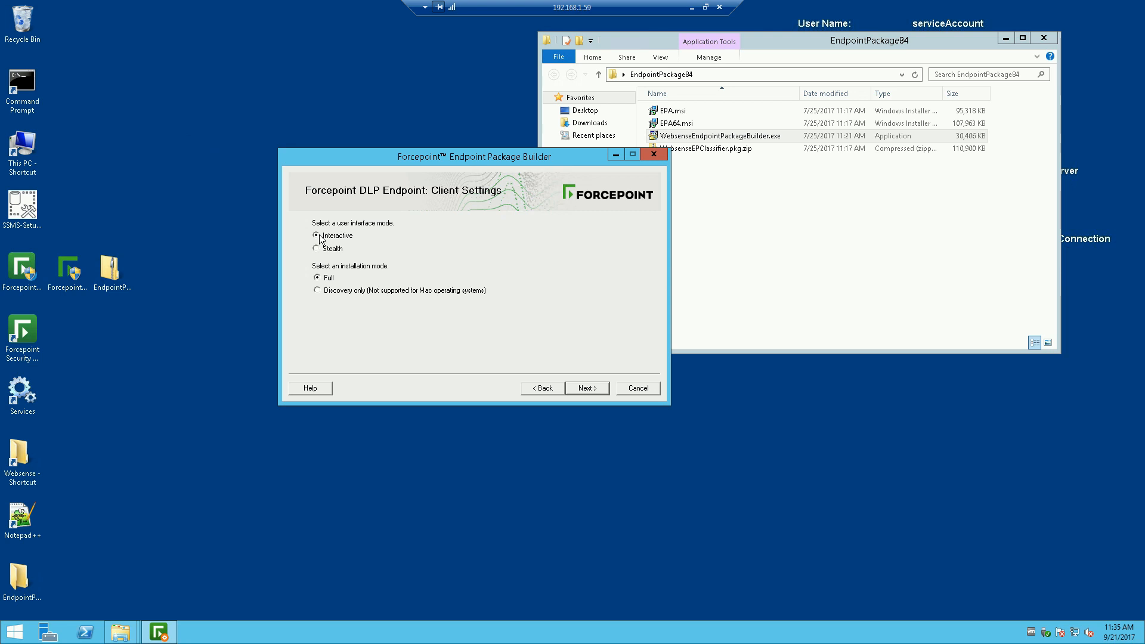
Step: Choose Stealth as the DLP client's user interface mode
click(316, 249)
Step: Switch the DLP client back to Interactive mode with Full installation and continue to proxy settings
click(317, 235)
click(606, 388)
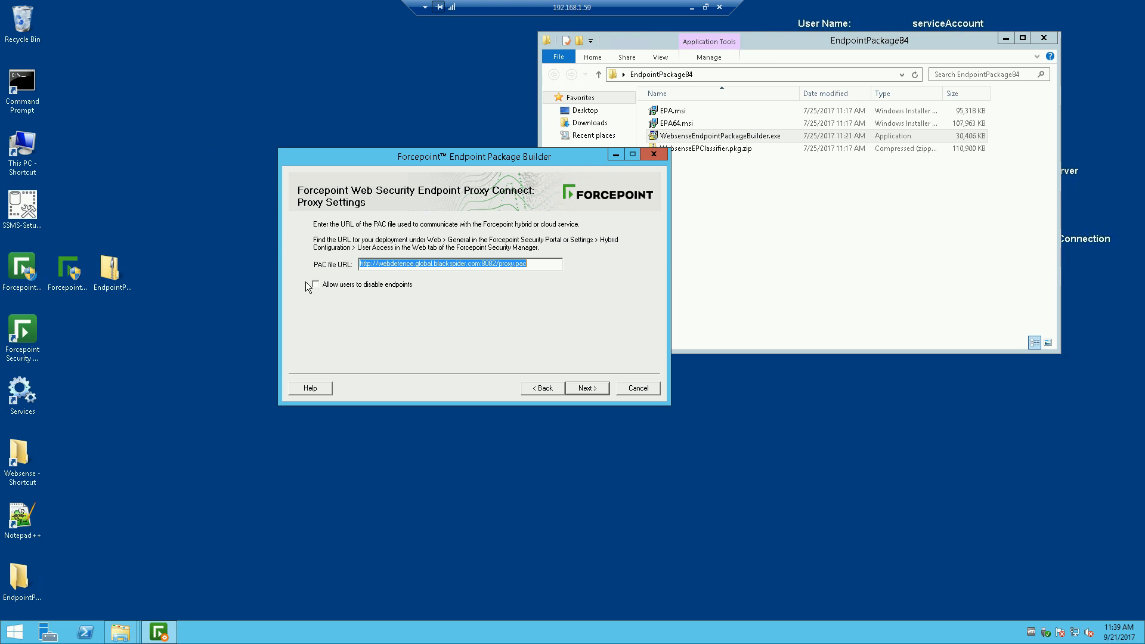
Step: Tick 'Allow users to disable endpoints' on the Proxy Settings page
click(316, 285)
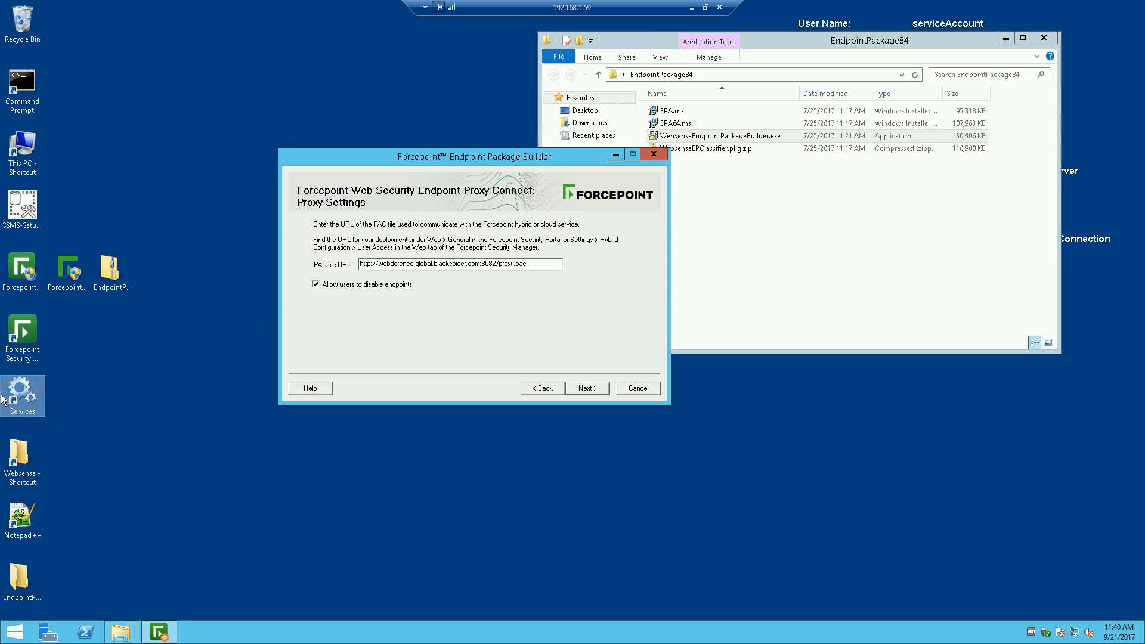
Step: Save the Proxy Connect and DLP package to the Desktop and dismiss the saved confirmation
key(Return)
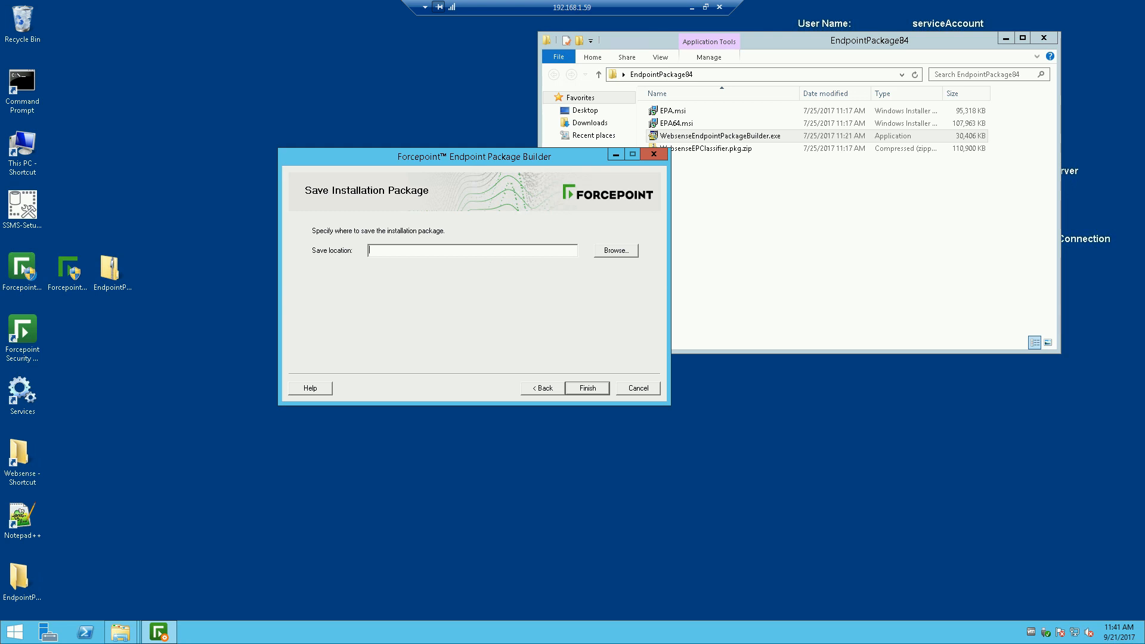
click(621, 250)
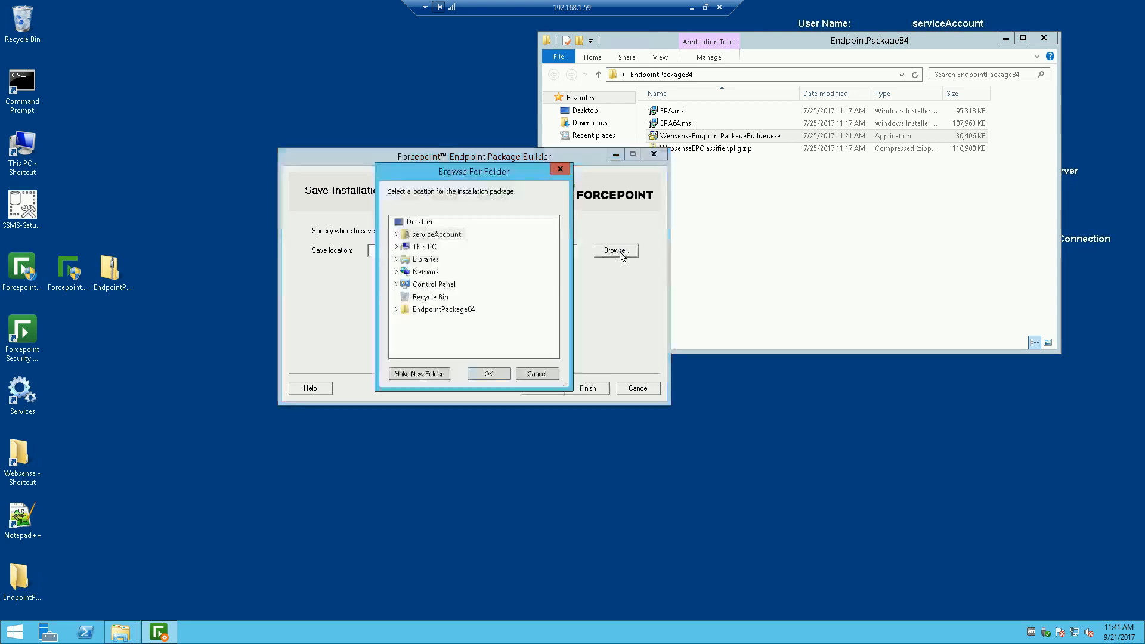
click(420, 222)
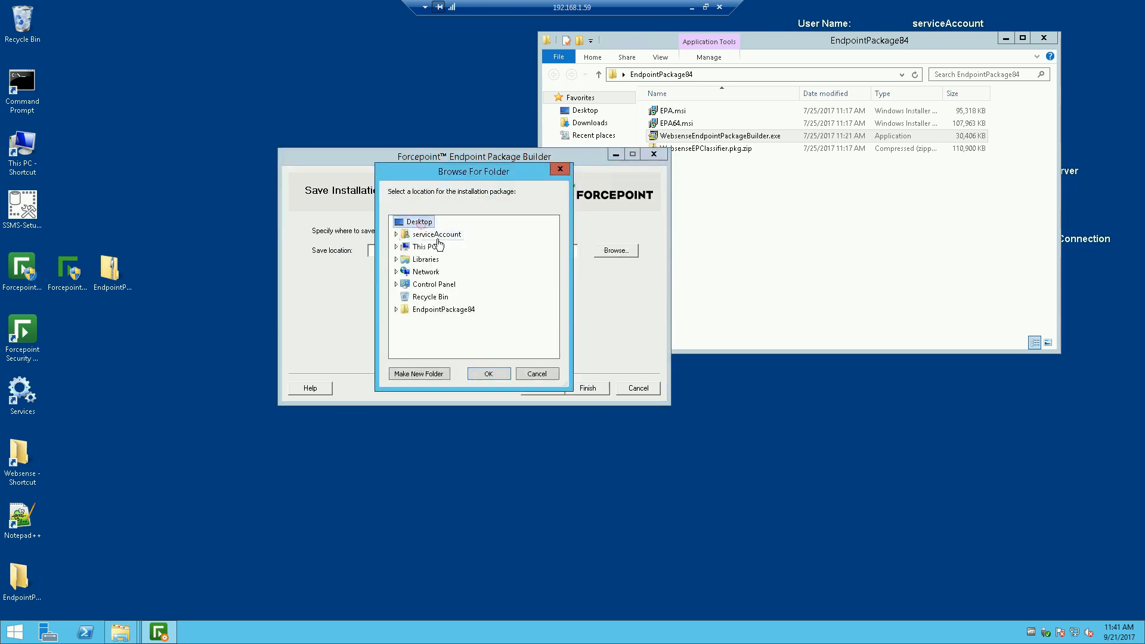
click(499, 374)
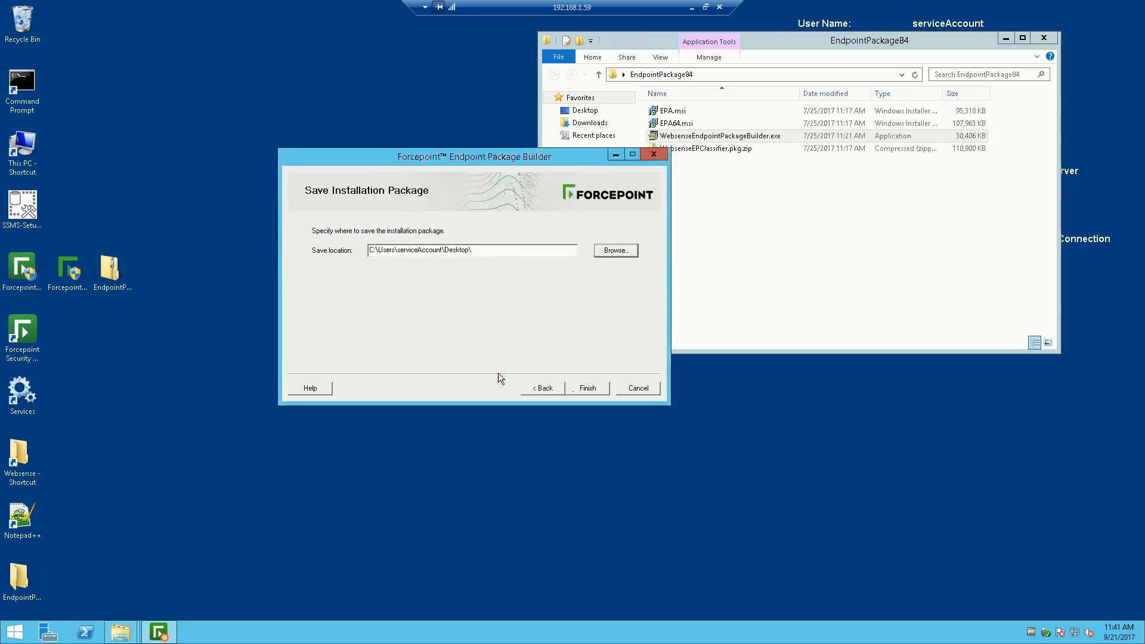
click(585, 389)
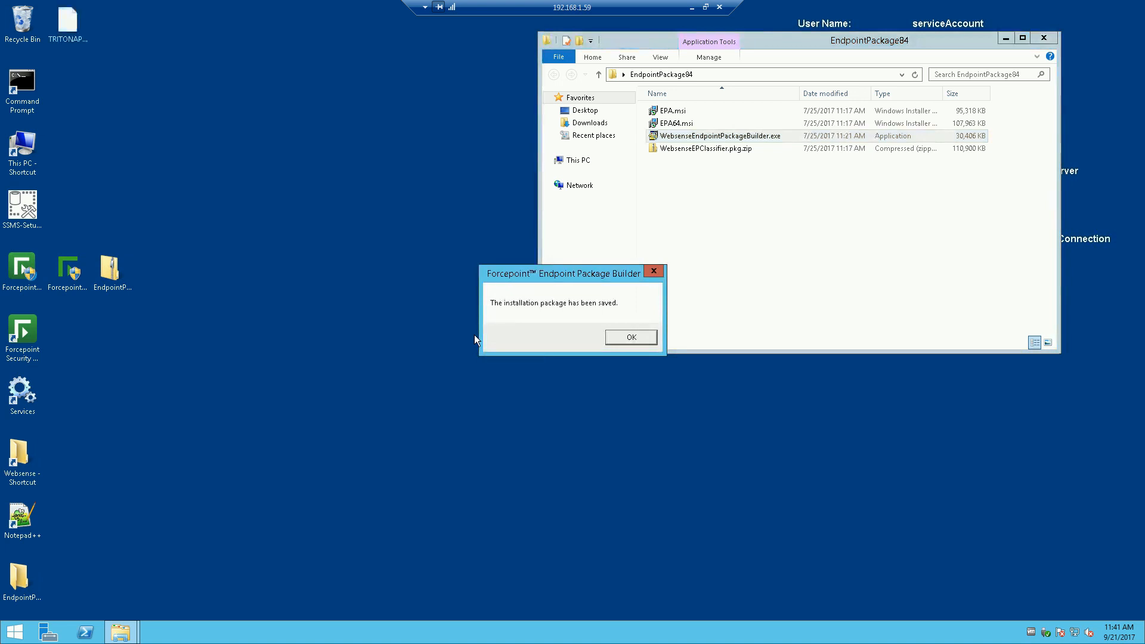
click(624, 337)
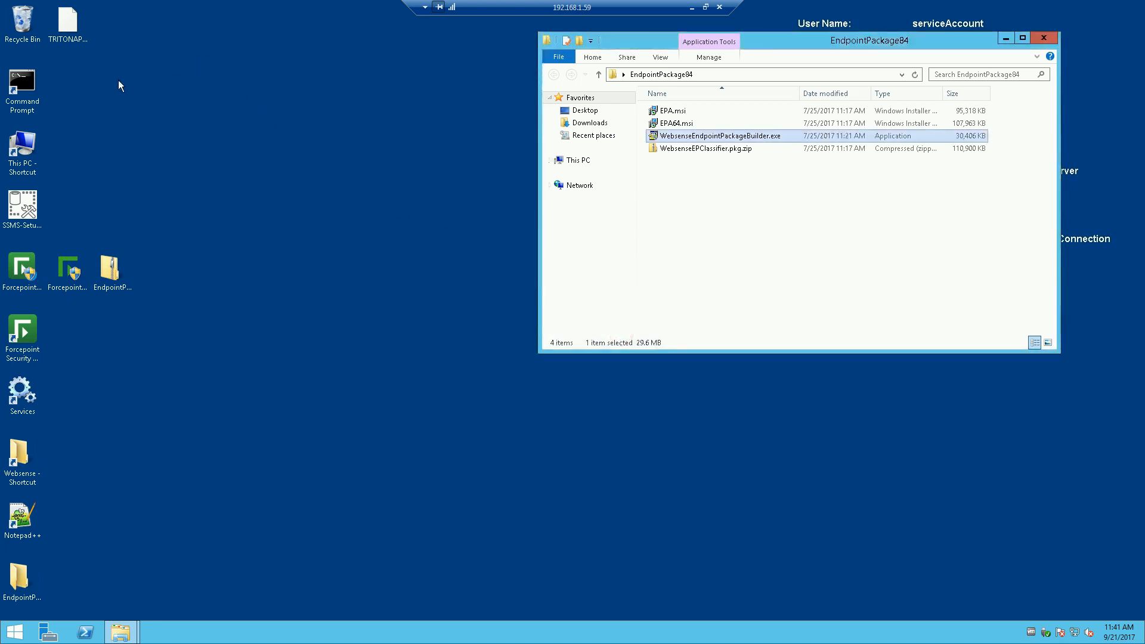
Step: Navigate from the Web Security Cloud Endpoint folder into the Web Security Hybrid & DLP Endpoint folder
click(120, 633)
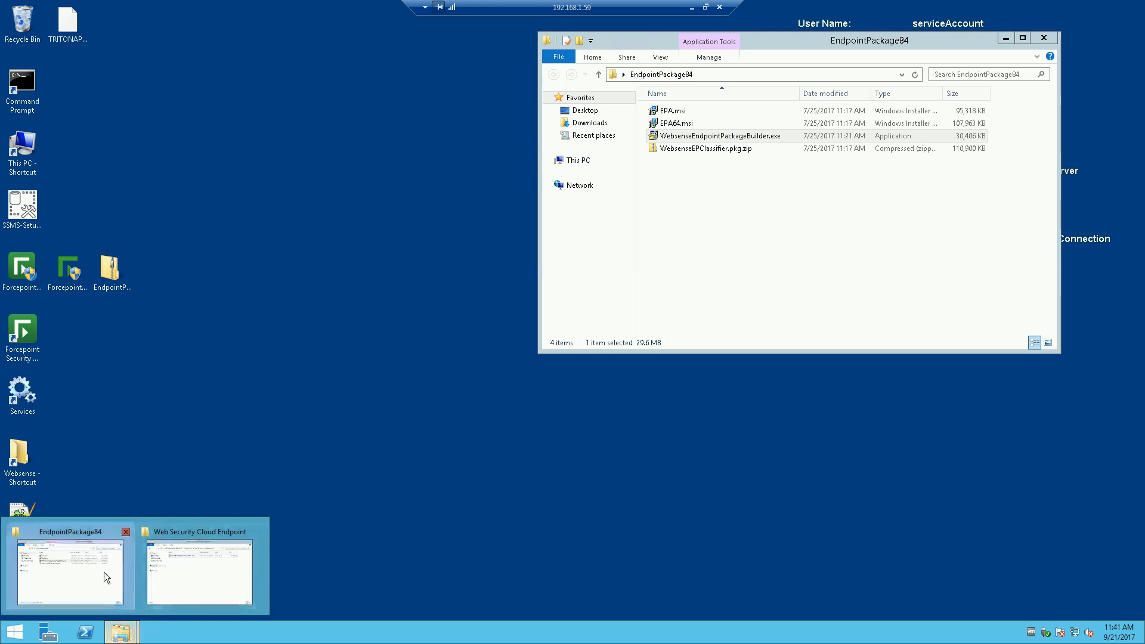
click(195, 575)
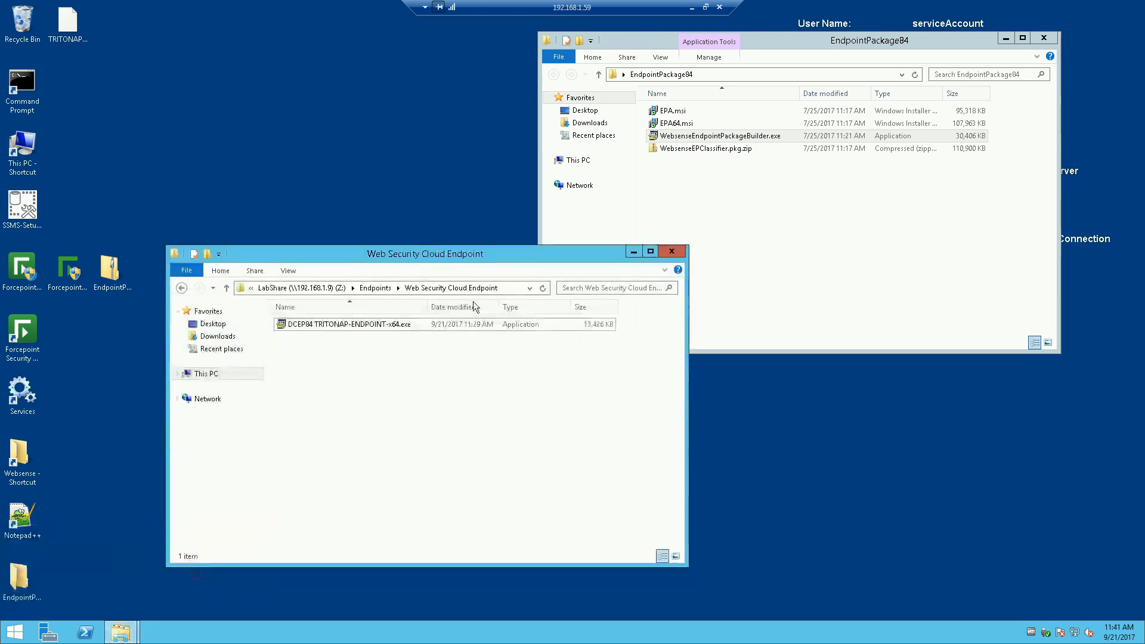
drag(401, 255, 413, 215)
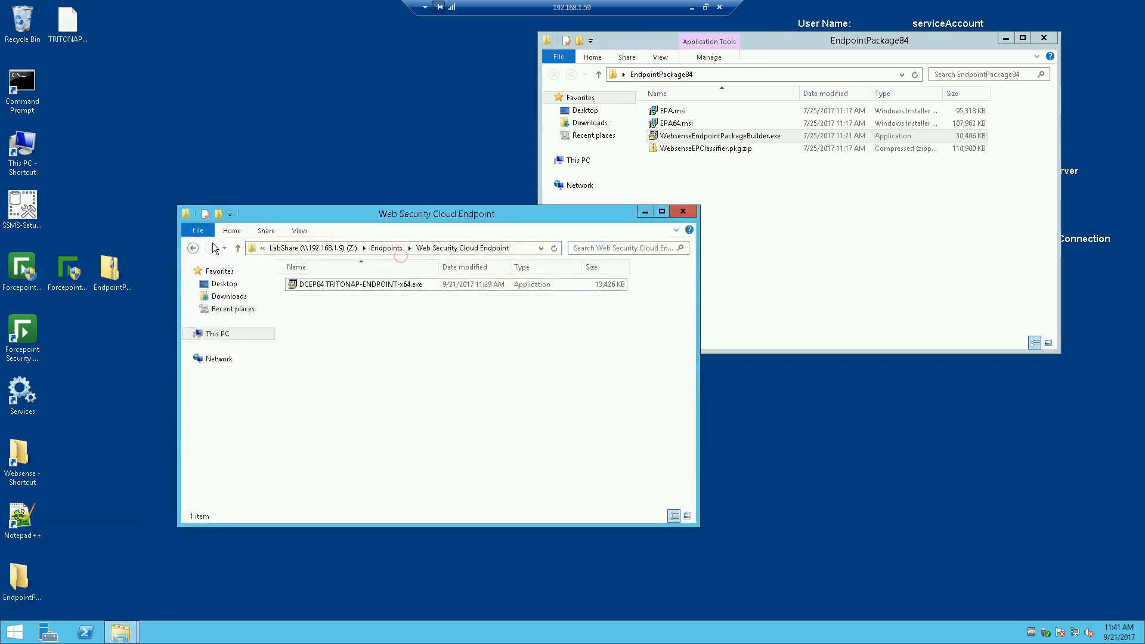
click(193, 248)
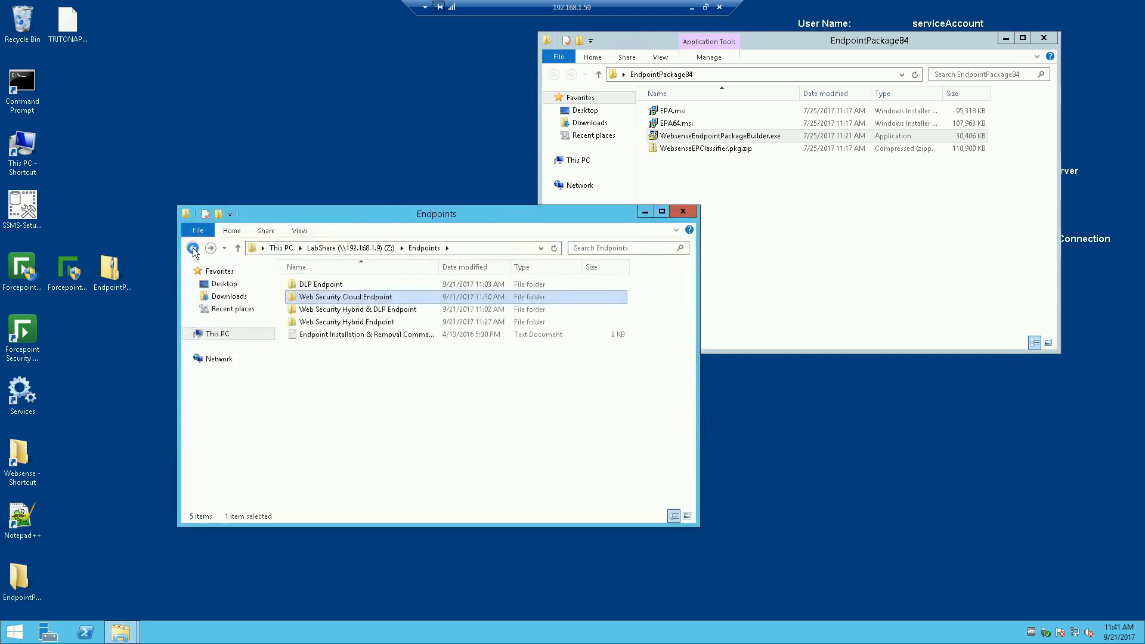
double_click(334, 309)
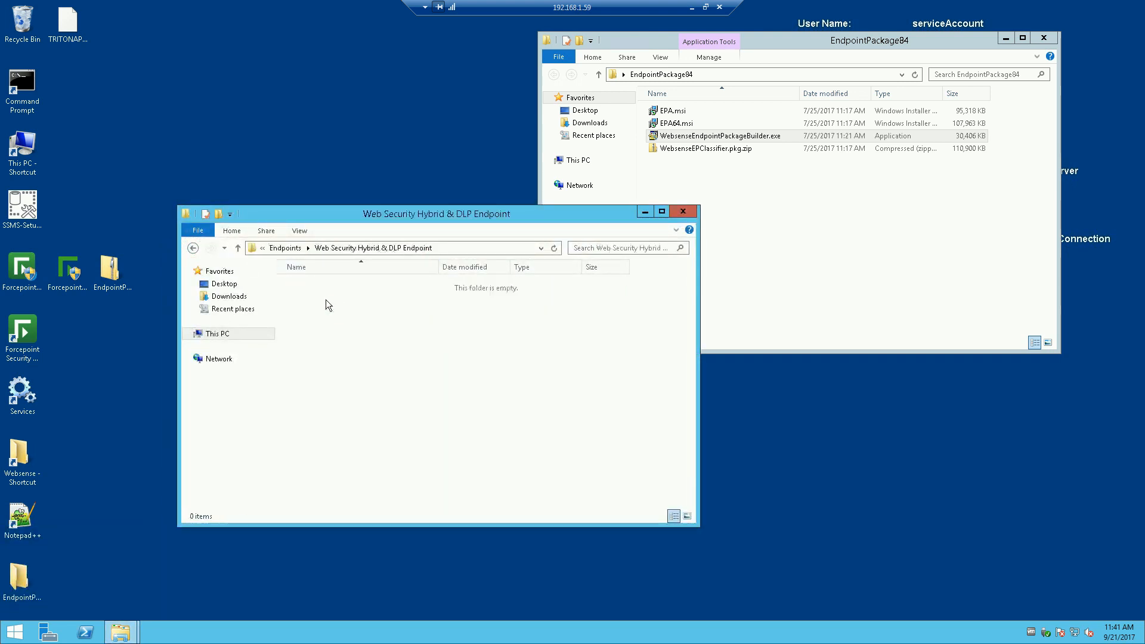
Step: Drag TRITONAP-ENDPOINT-x64.exe from the desktop into the Hybrid & DLP folder to copy it
click(95, 53)
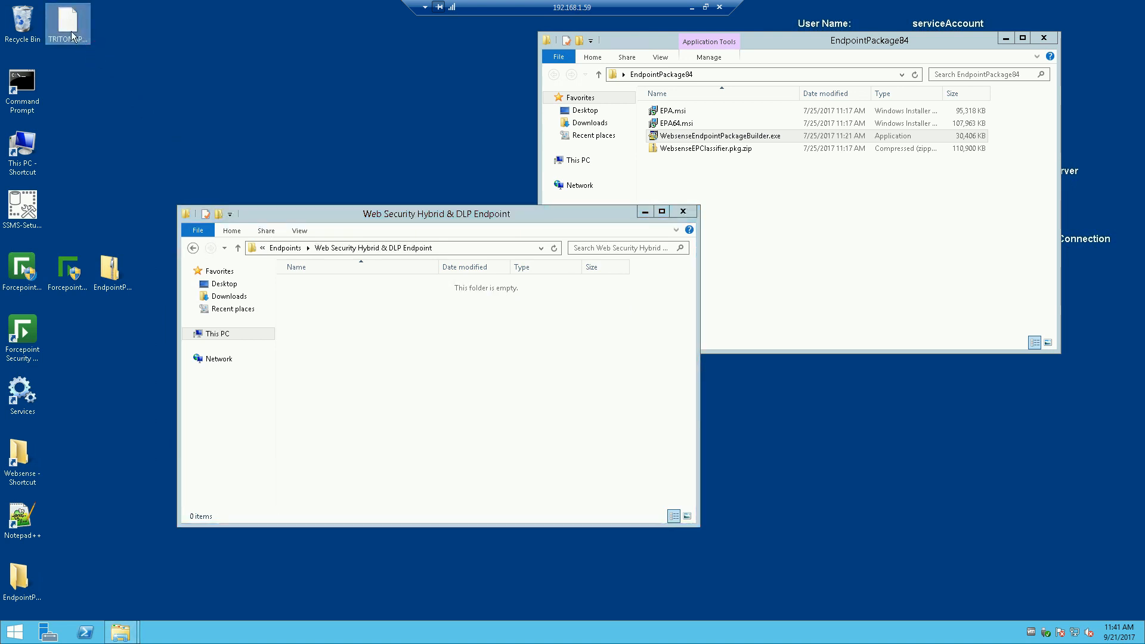
click(70, 31)
click(128, 632)
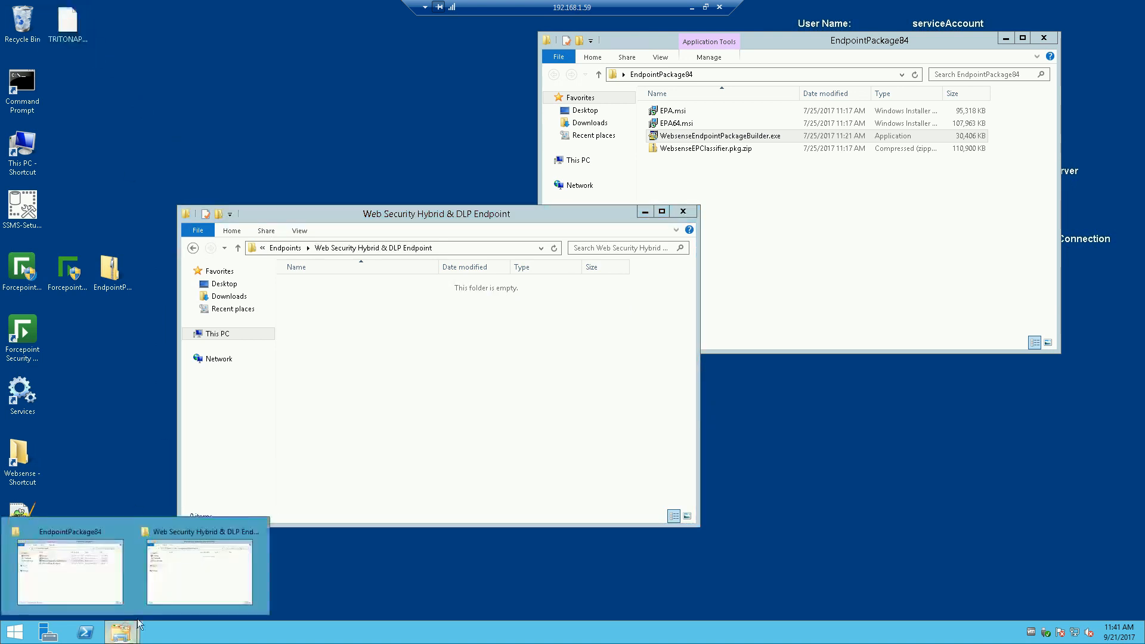
click(181, 567)
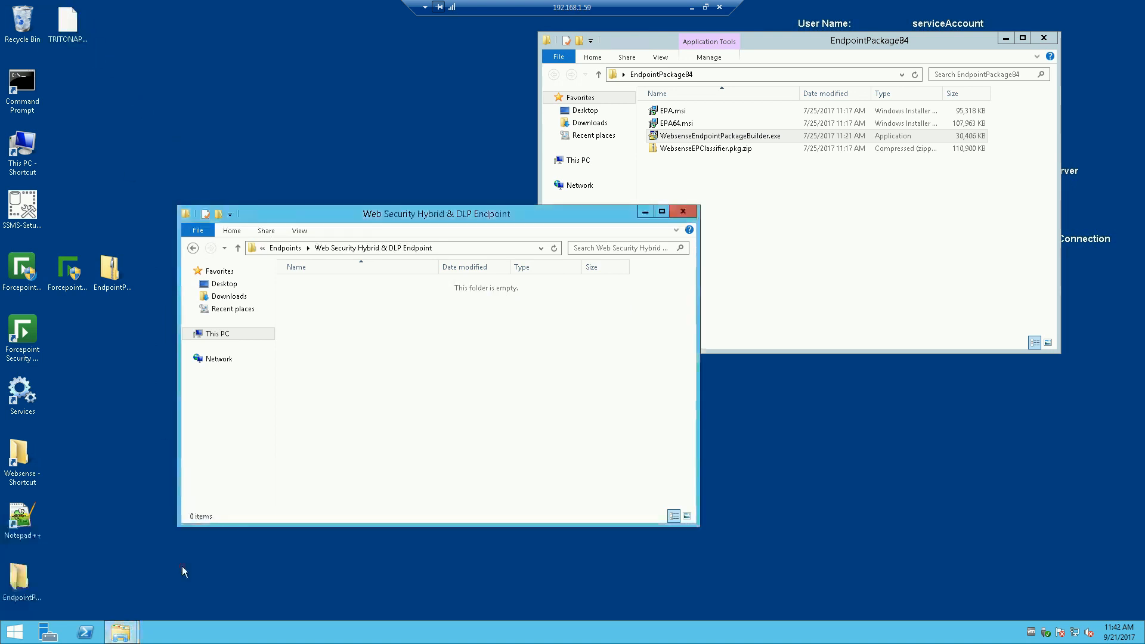
click(140, 85)
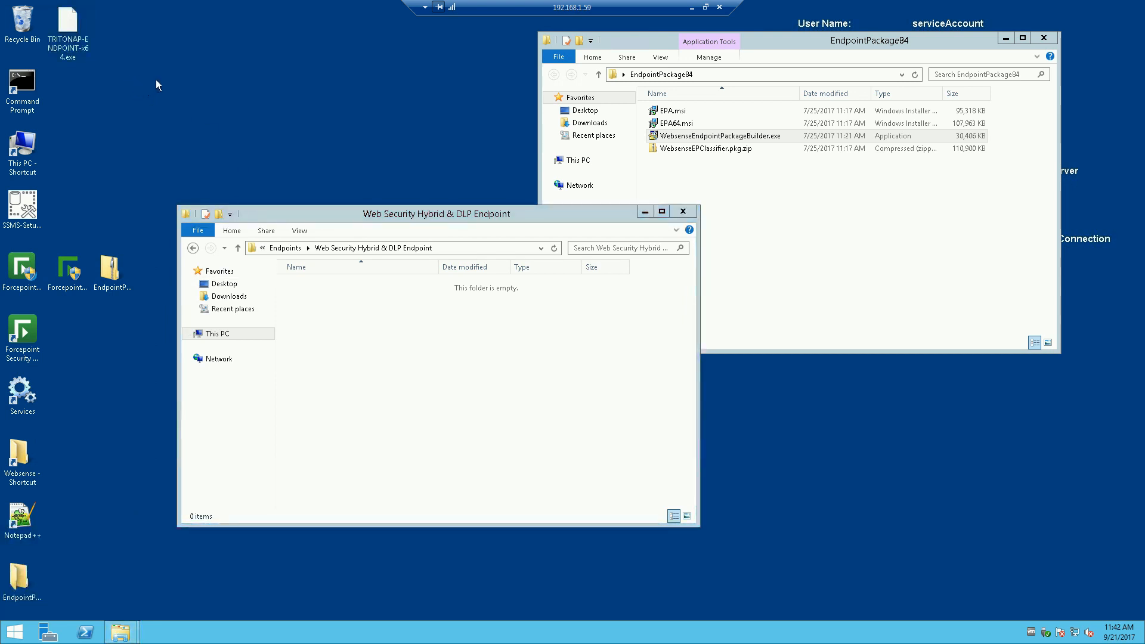
click(76, 30)
drag(70, 26, 314, 333)
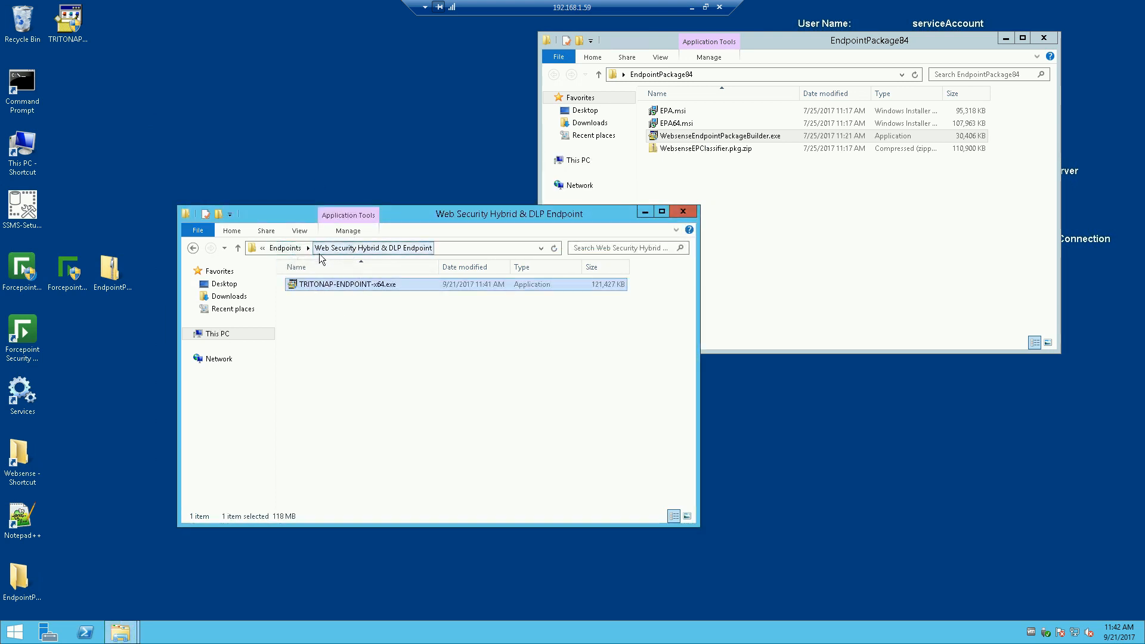
Step: Rename the copied installer to 'PCEP&DLP84 TRITONAP-ENDPOINT-x64.exe'
click(302, 284)
click(301, 284)
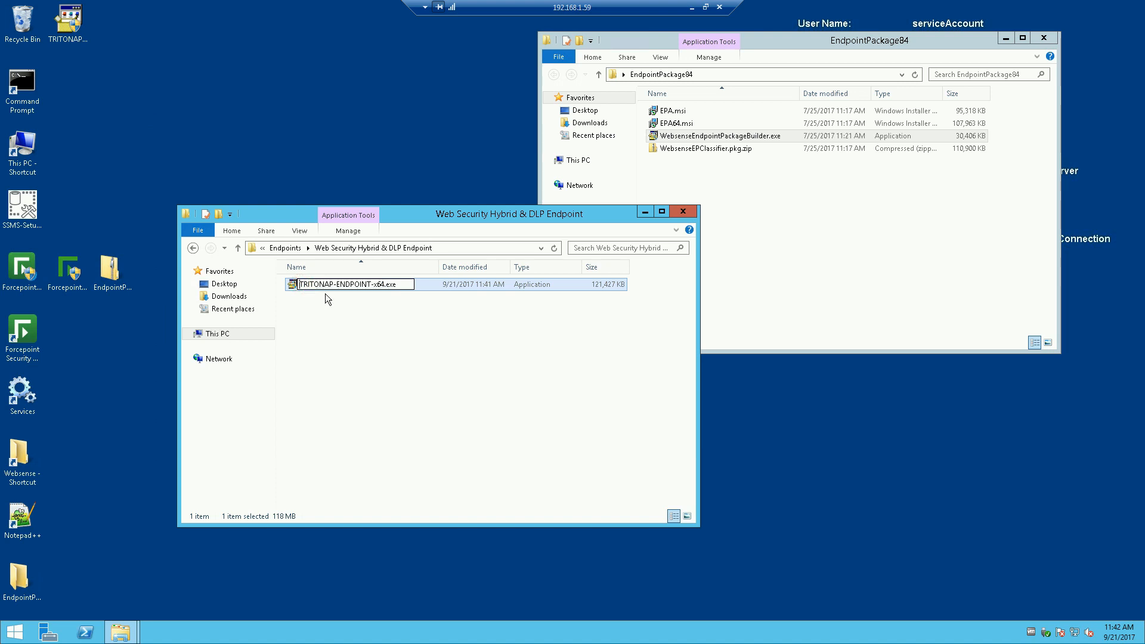
text(PCEP)
text(&DLP)
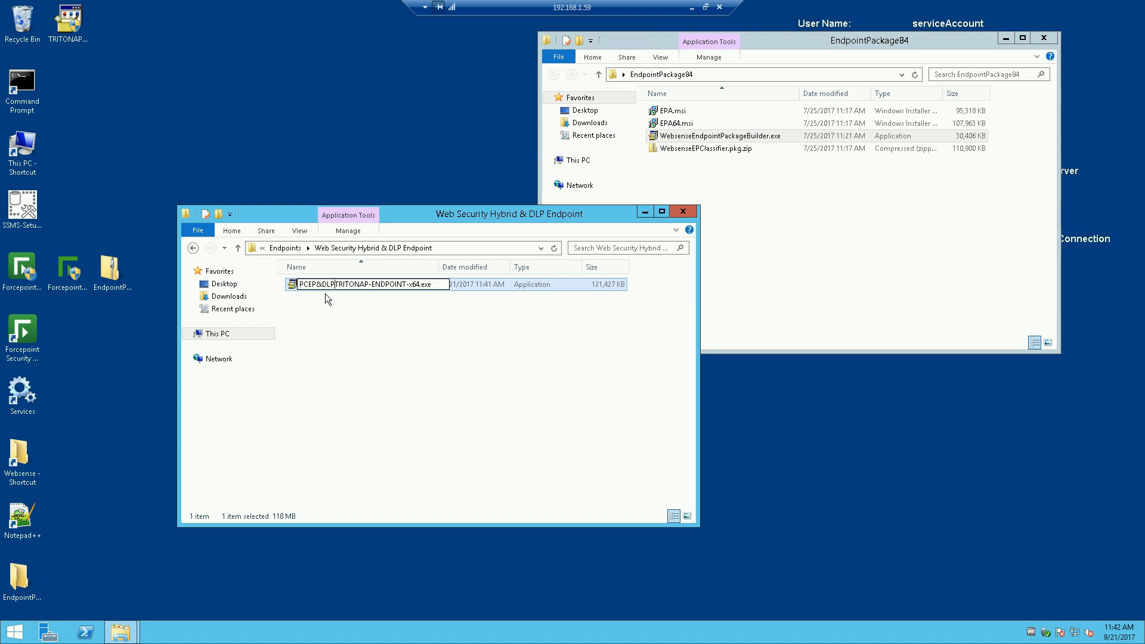
text(84)
click(378, 327)
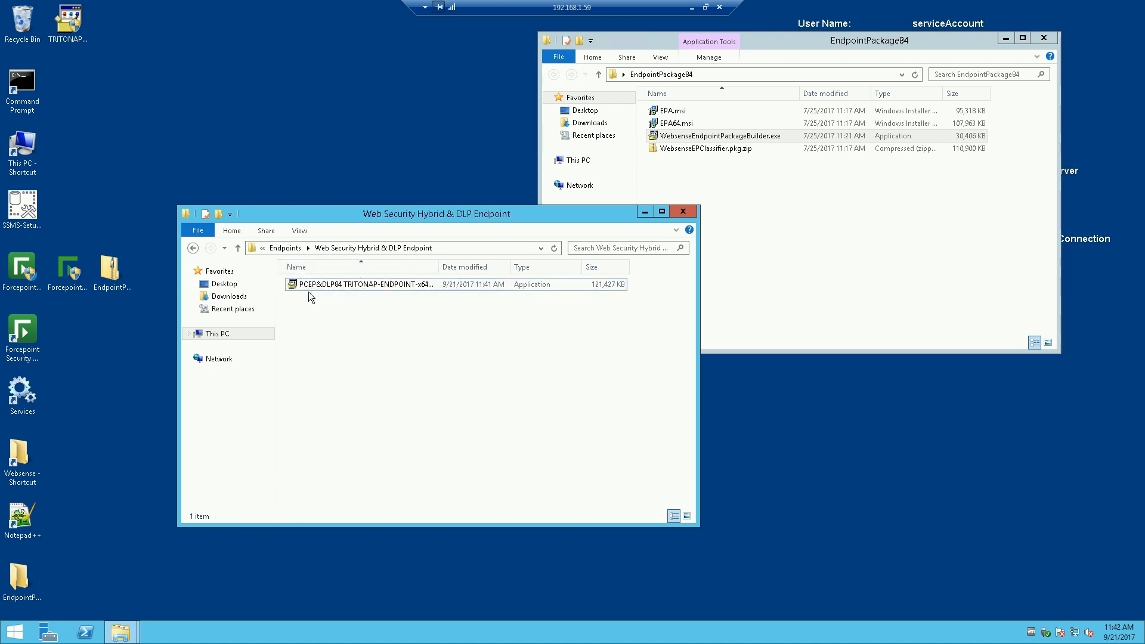
Step: Delete the desktop package copy and relaunch WebsenseEndpointPackageBuilder.exe as administrator
click(196, 248)
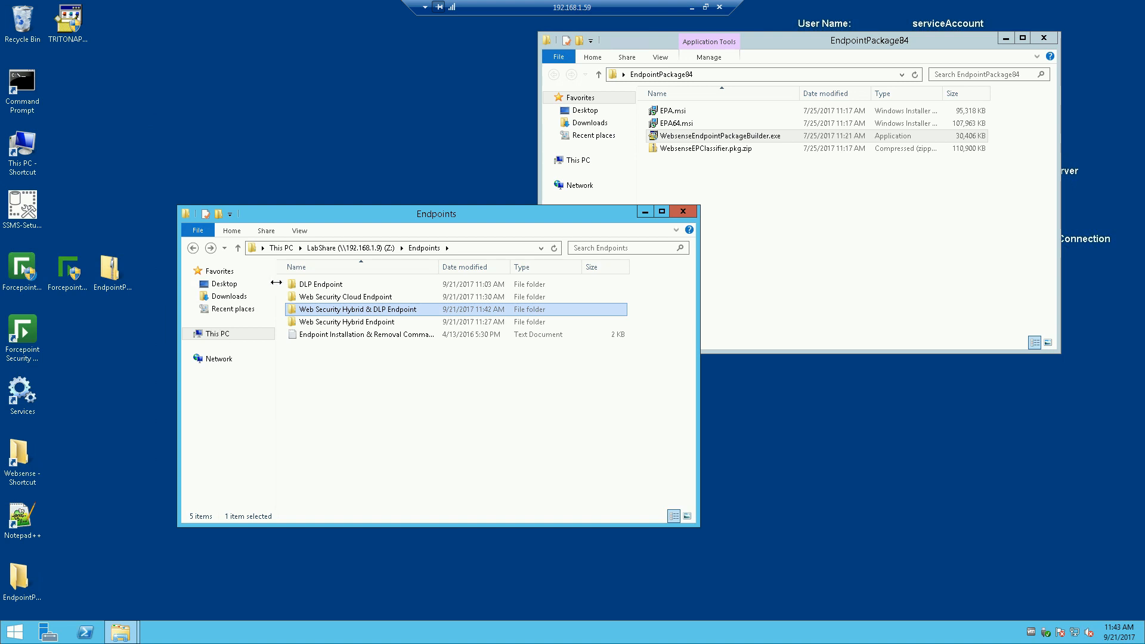
drag(68, 21, 17, 28)
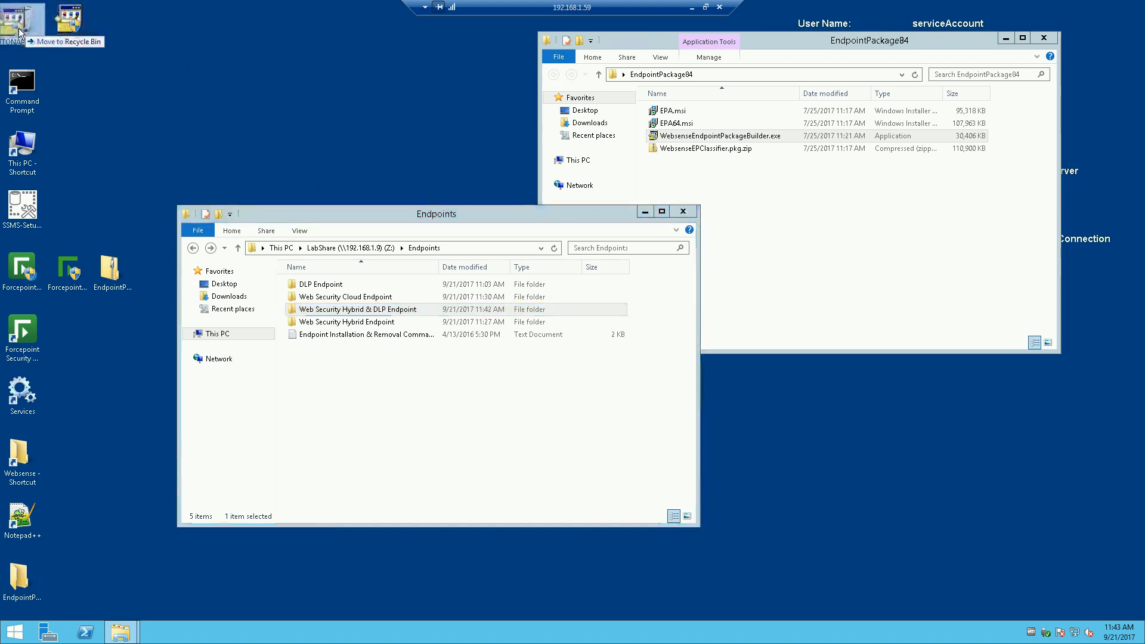
click(703, 139)
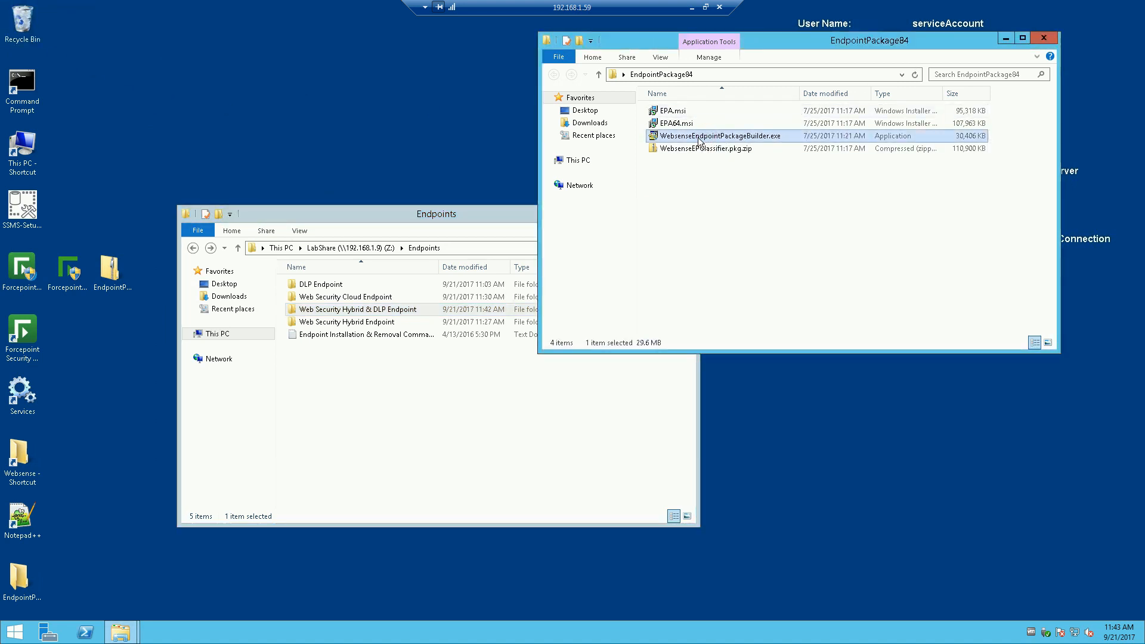
right_click(702, 138)
click(733, 157)
Step: Select only the Forcepoint DLP Endpoint component, dropping Web Security, and continue
drag(495, 190, 327, 134)
click(244, 217)
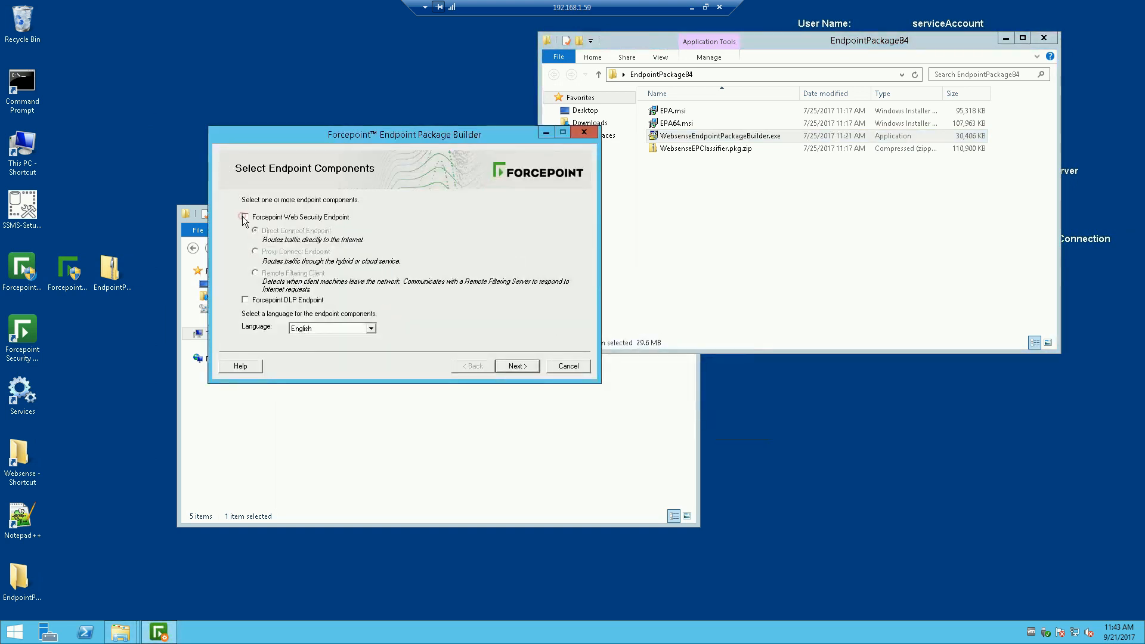
click(246, 300)
click(514, 365)
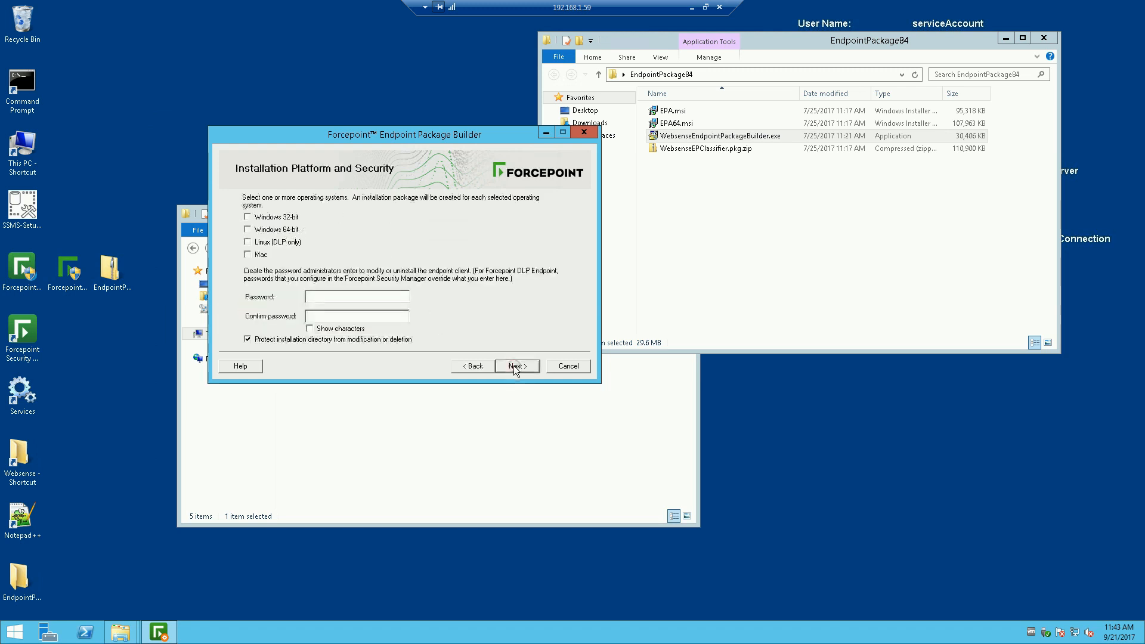
Step: Target Windows 64-bit, set and confirm an administrator password, and untick installation directory protection
click(248, 229)
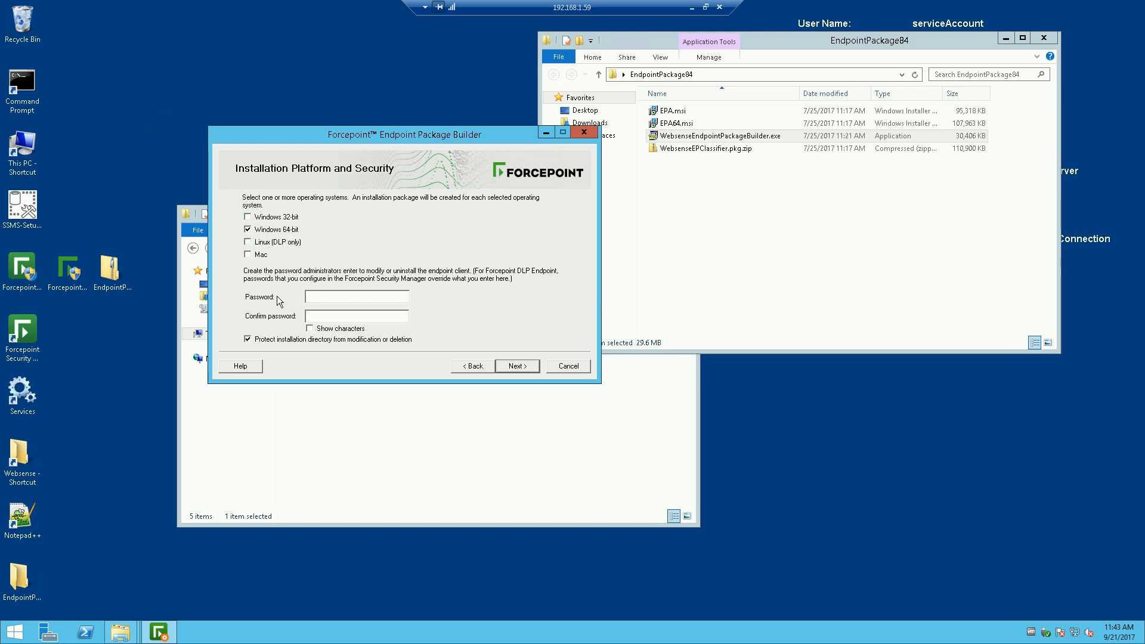
click(324, 298)
text(***)
key(BackSpace)
key(BackSpace)
key(BackSpace)
key(BackSpace)
text(********)
click(354, 320)
text(*********)
click(247, 338)
click(516, 365)
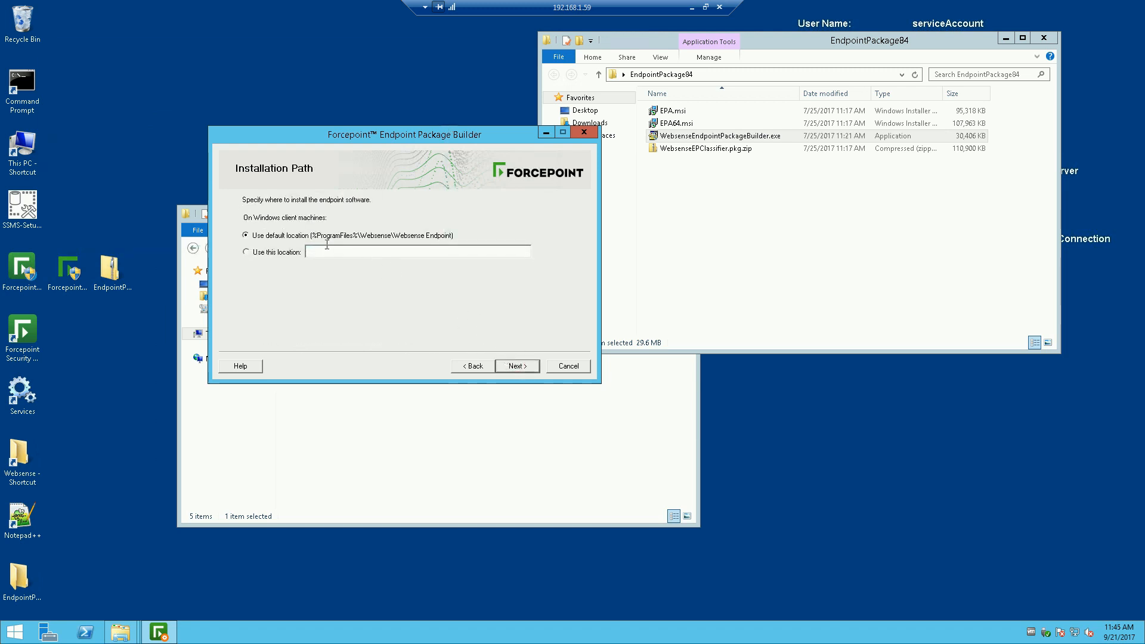
Step: Keep the default install location, then select the prefilled DLP server address 192.168.1.59
click(513, 367)
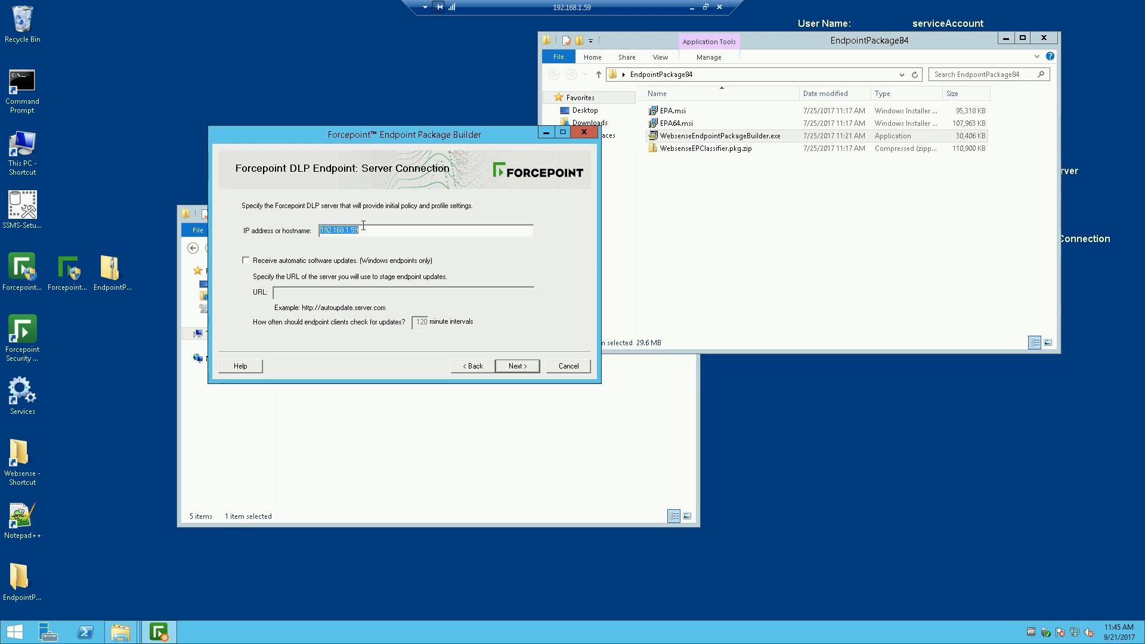
click(372, 229)
drag(357, 233, 308, 237)
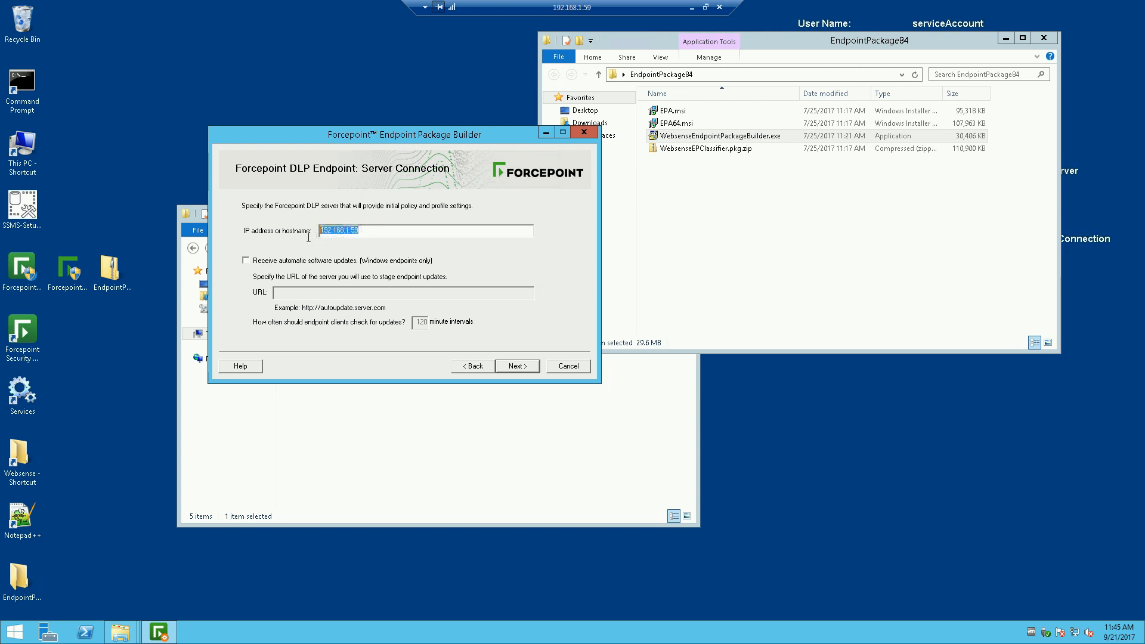
click(366, 232)
double_click(367, 232)
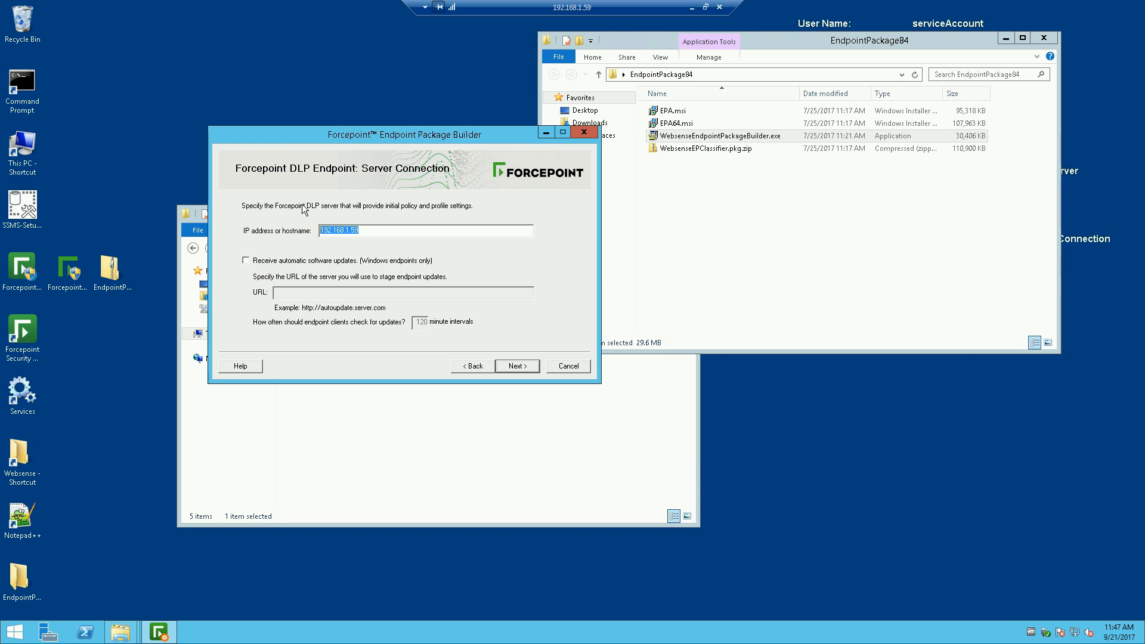
Step: Inspect the server address field by selecting and deselecting the 192.168.1.59 address text
click(355, 243)
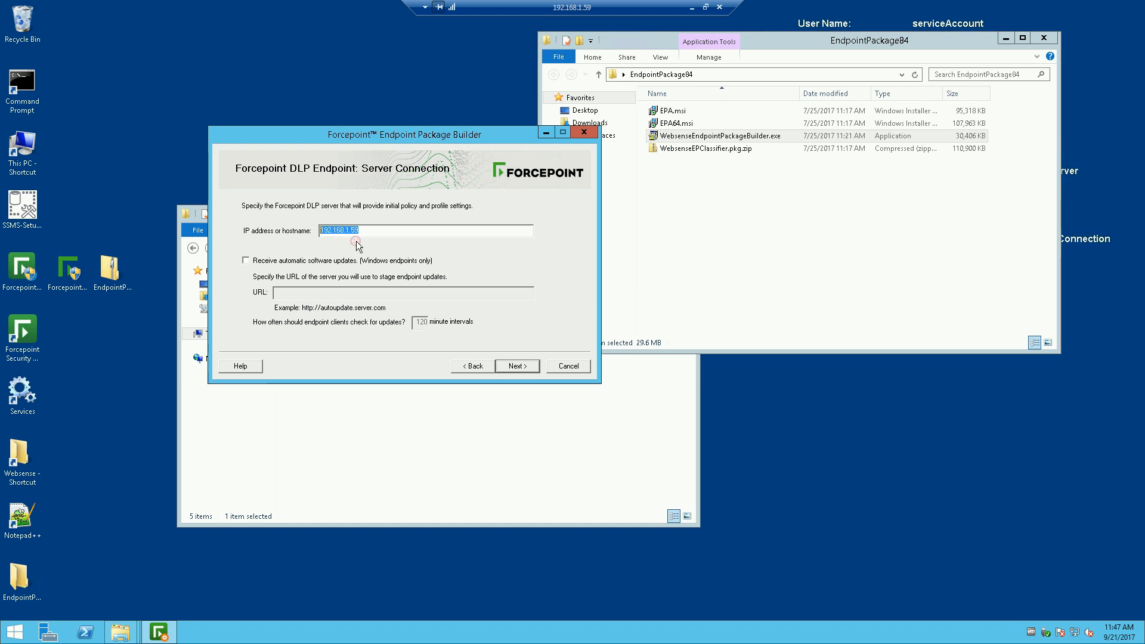
click(358, 230)
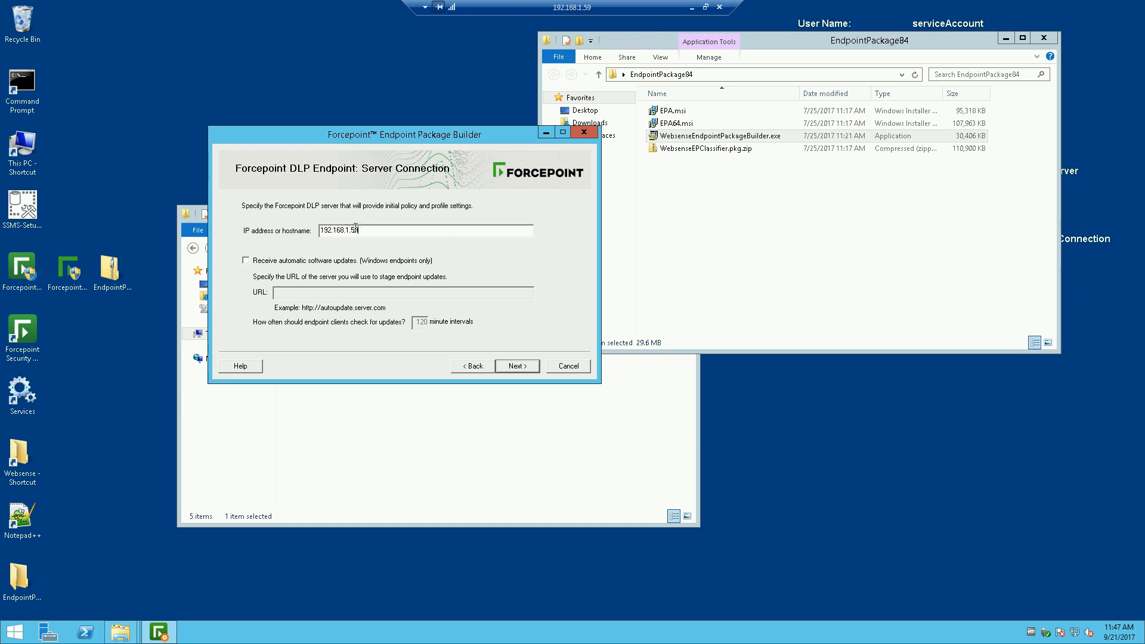
drag(362, 231, 314, 235)
click(335, 230)
drag(361, 231, 319, 233)
click(364, 231)
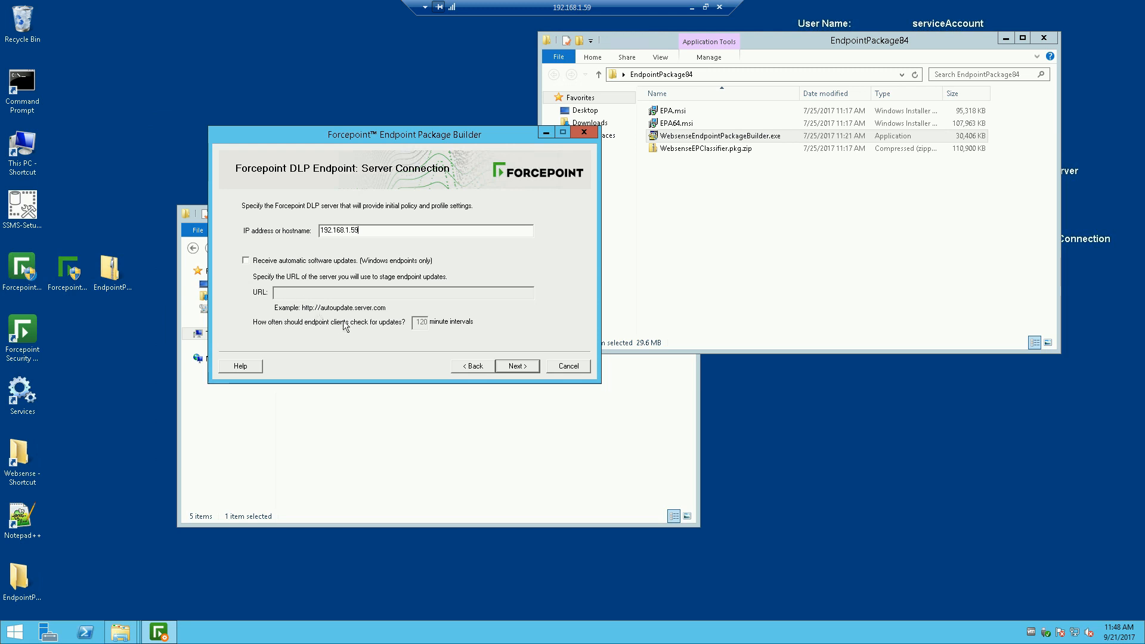
Step: Leave automatic software updates off and advance to Client Settings with Interactive and Full modes
click(388, 307)
click(245, 261)
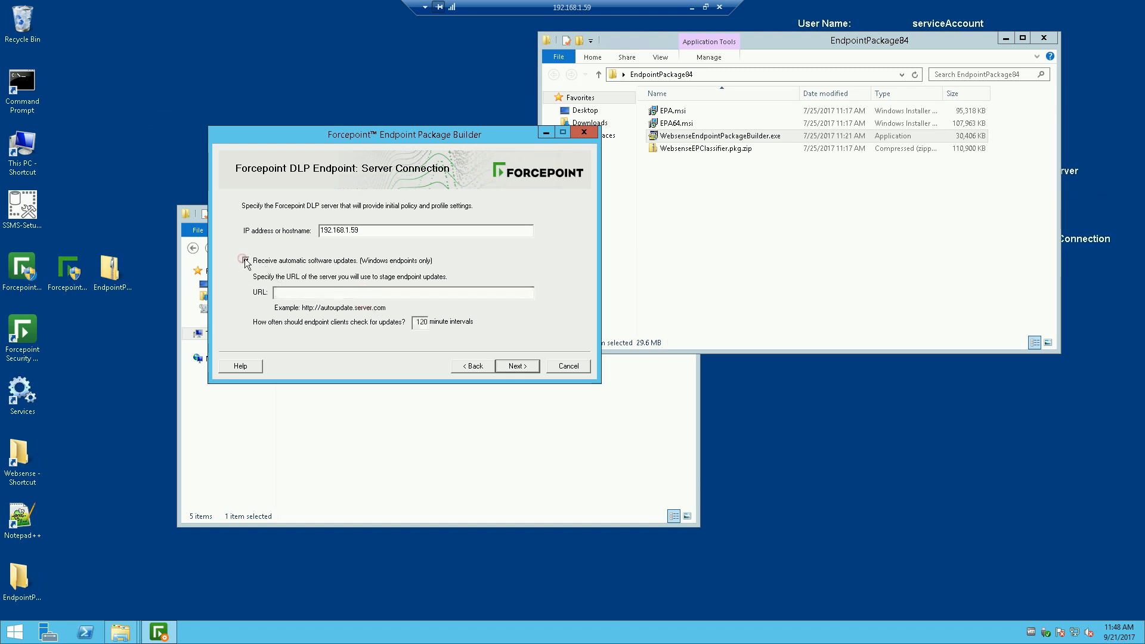
click(287, 293)
click(245, 261)
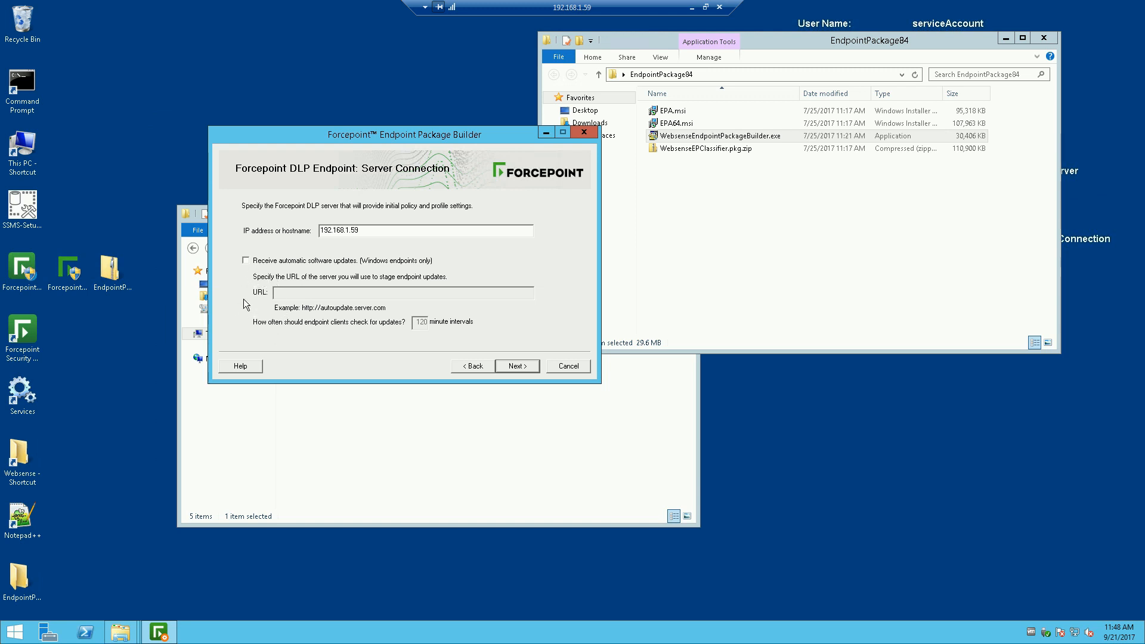
click(514, 366)
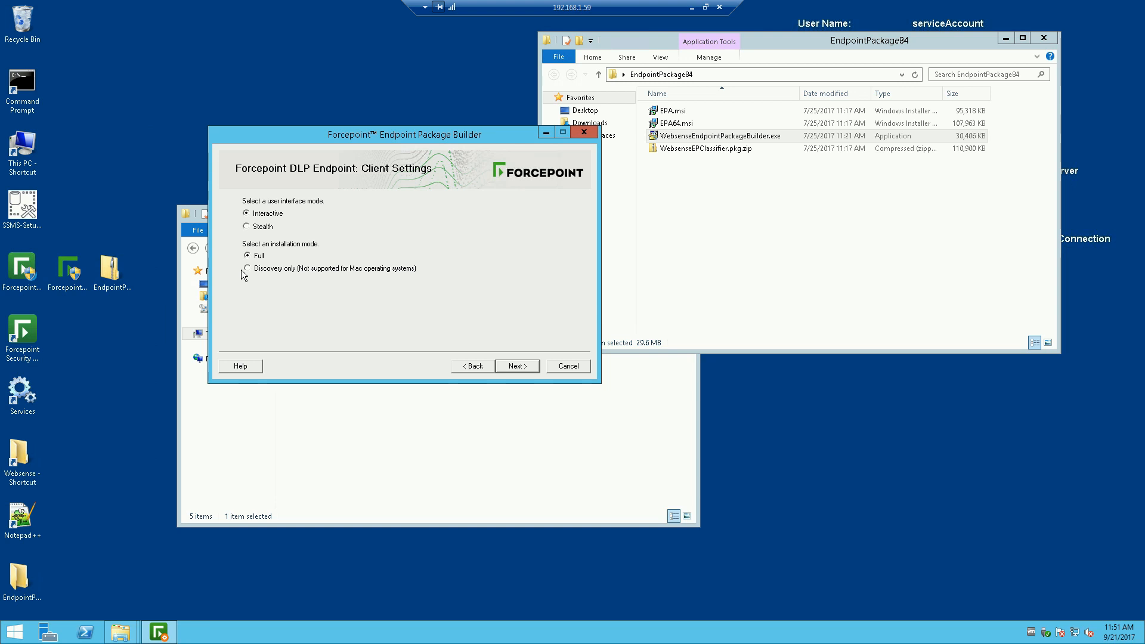
Step: Save the DLP endpoint package to the Desktop and dismiss the saved confirmation
click(516, 366)
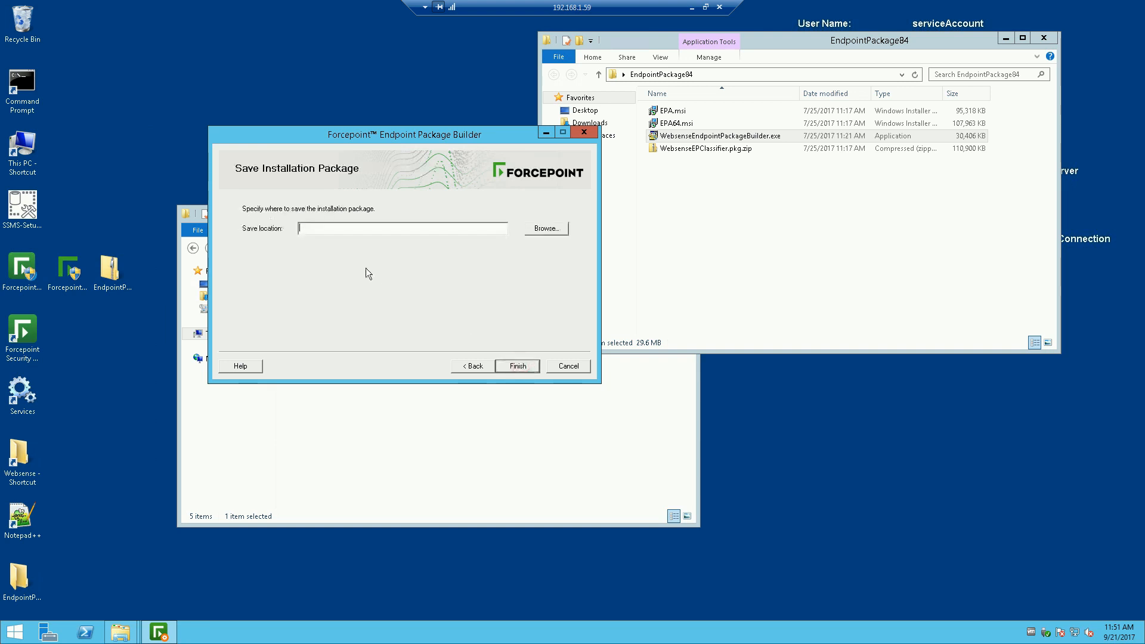
click(550, 230)
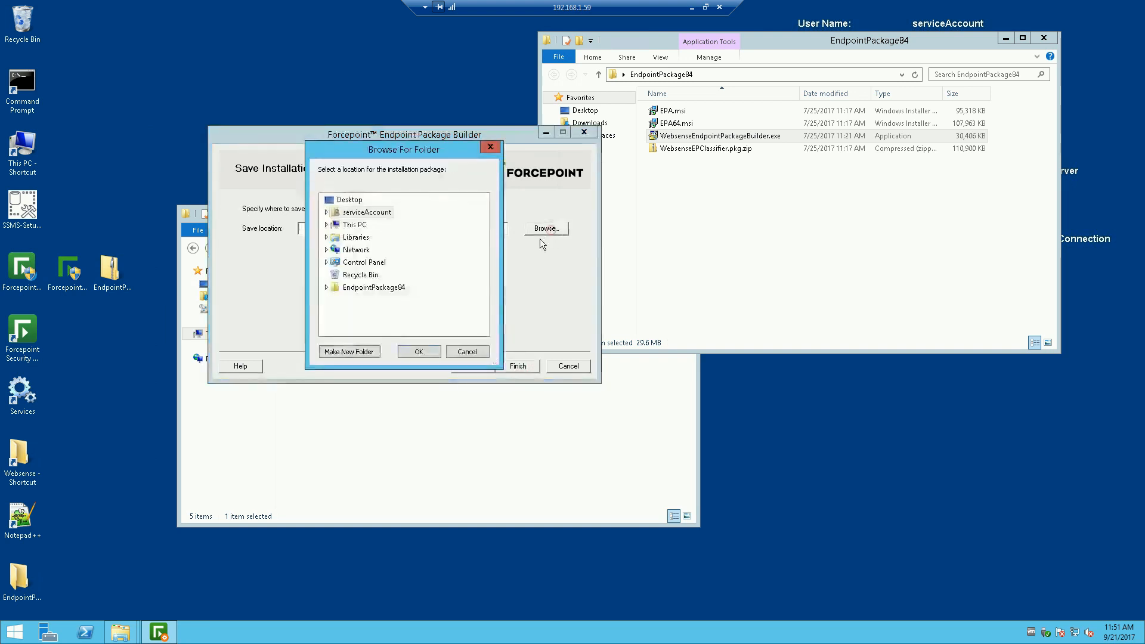
click(350, 201)
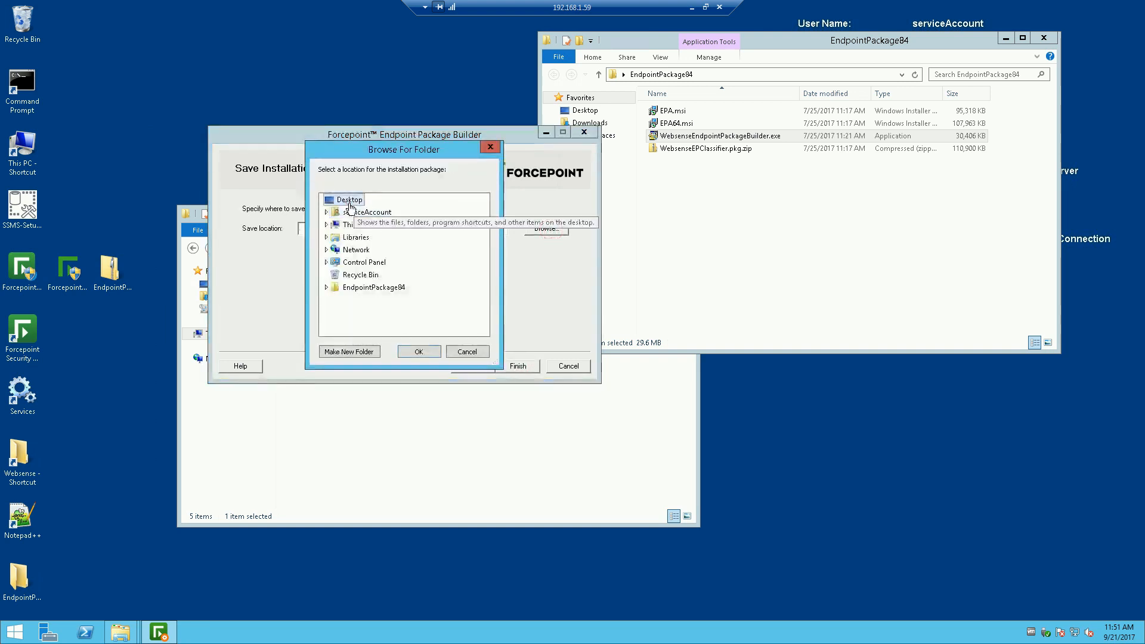
click(430, 351)
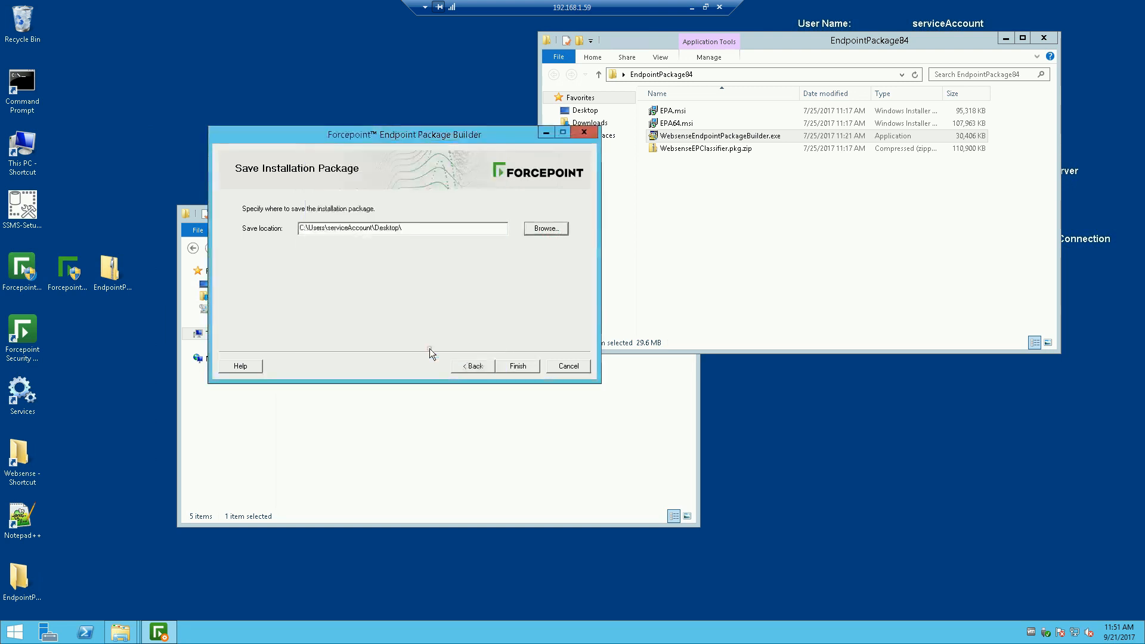
click(510, 368)
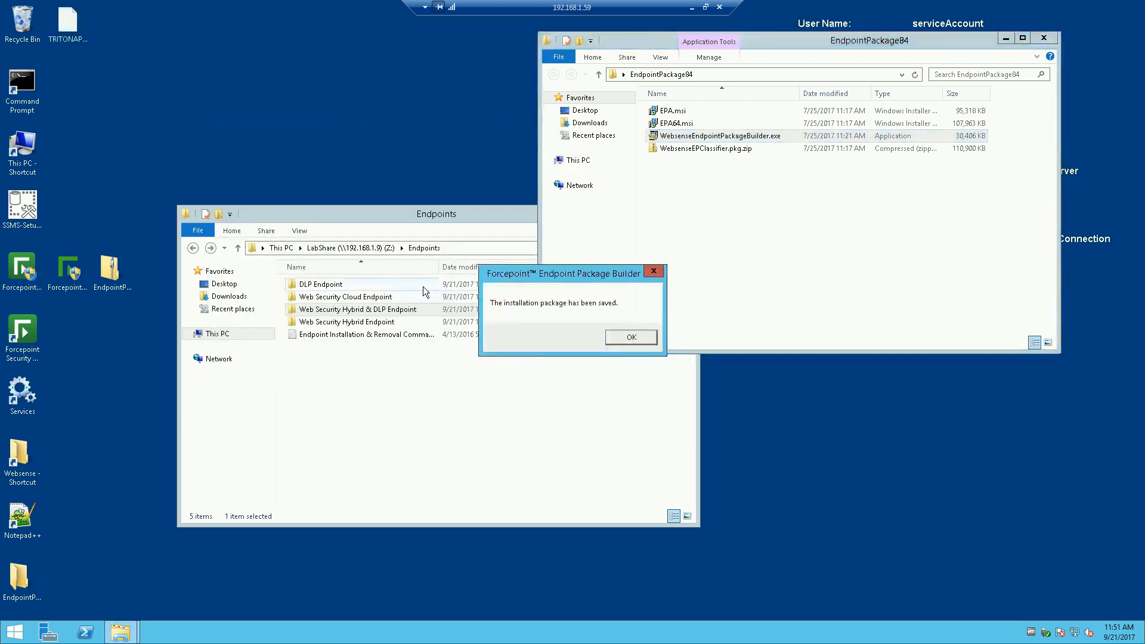
click(621, 336)
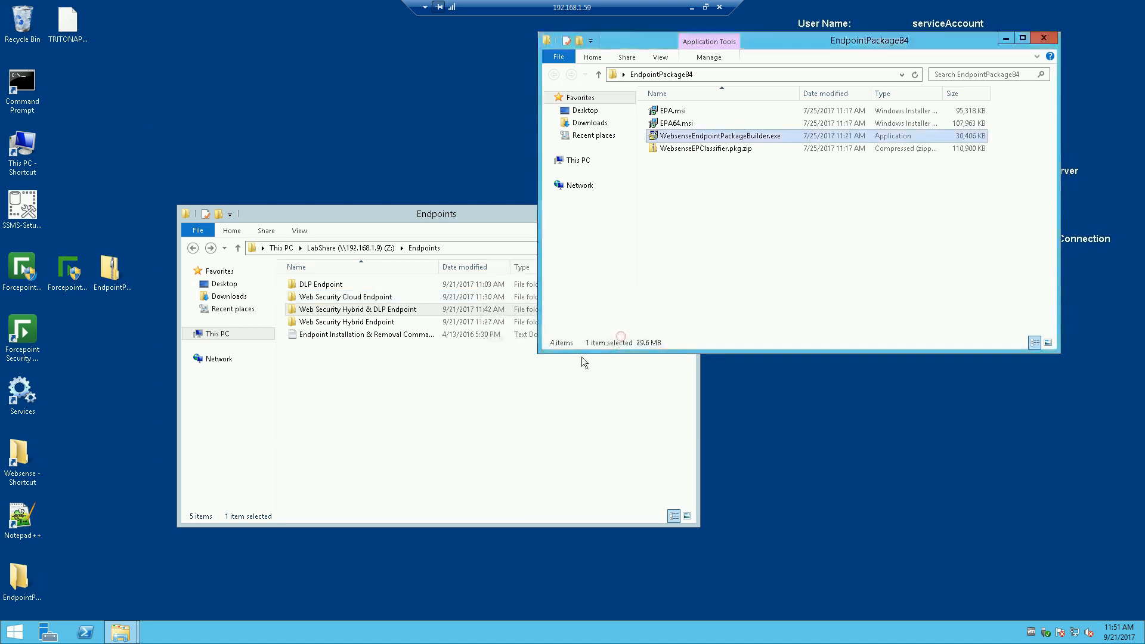
Step: Copy the desktop TRITONAP-ENDPOINT-x64.exe package into the DLP Endpoint folder
double_click(320, 285)
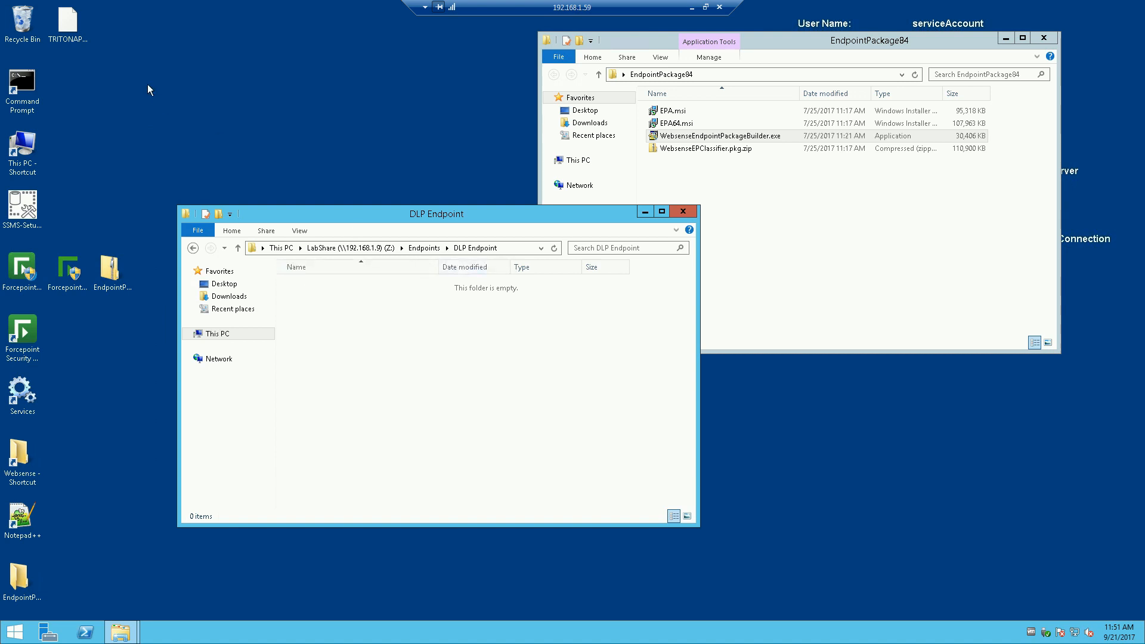
click(68, 24)
drag(68, 24, 337, 353)
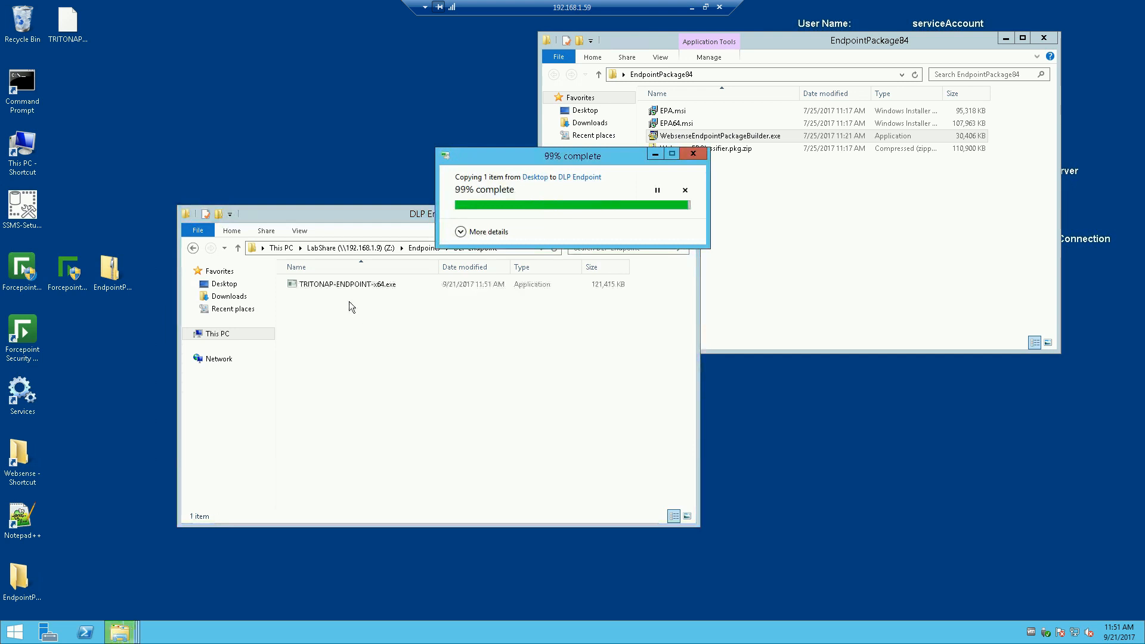
Step: Rename the copied package to 'DLP84 TRITONAP-ENDPOINT-x64.exe'
click(305, 285)
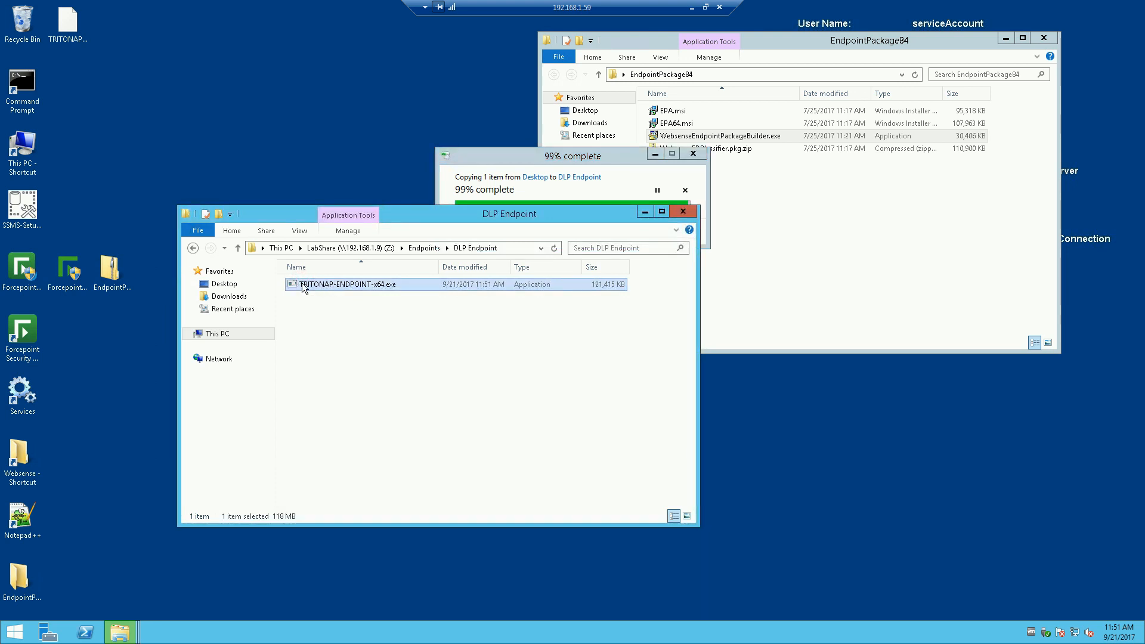
right_click(305, 286)
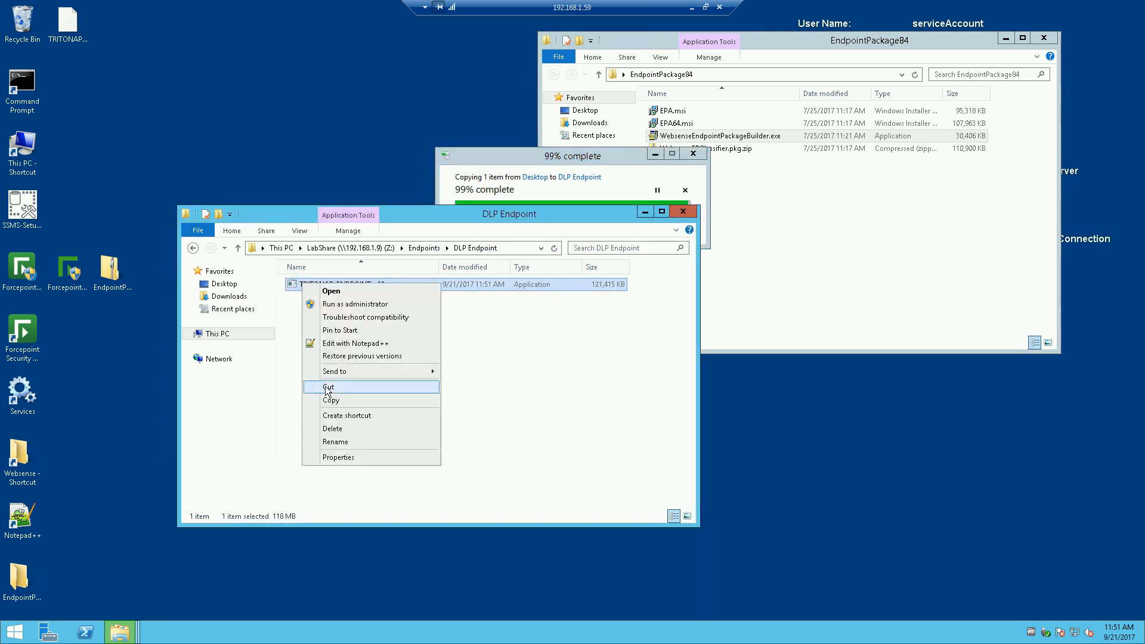
click(335, 442)
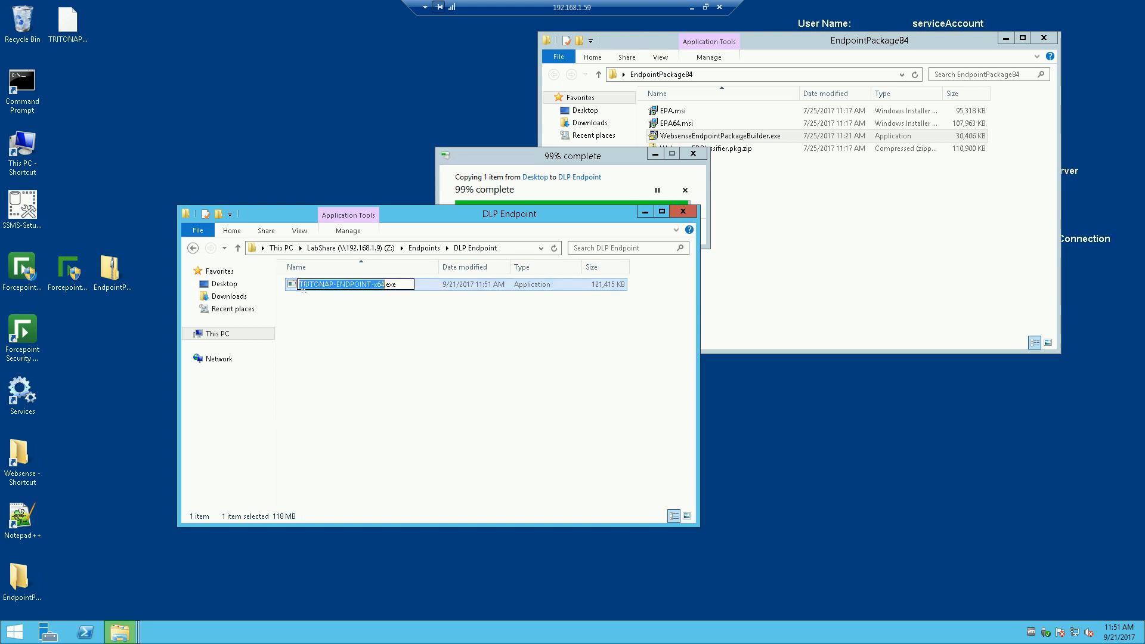
click(299, 284)
text(DLP)
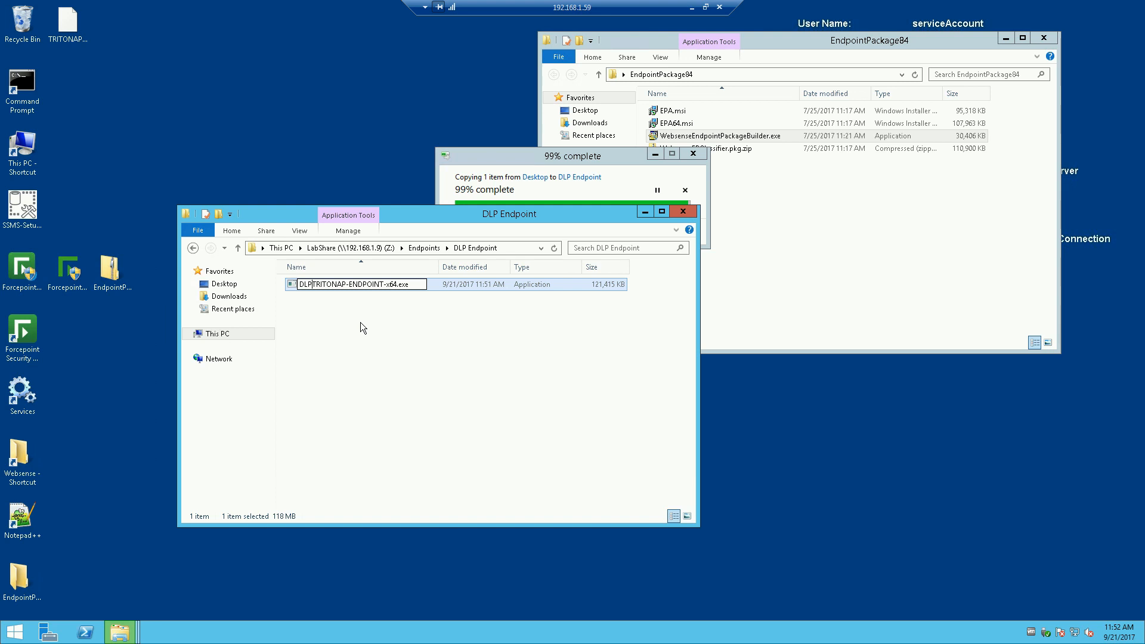
text(84)
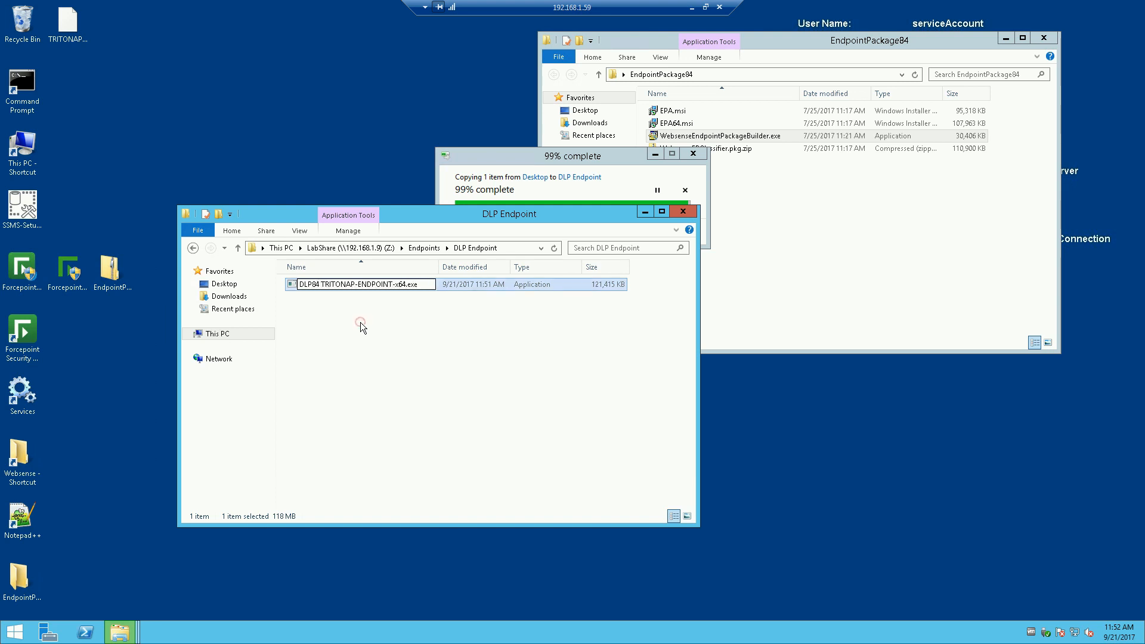
click(360, 323)
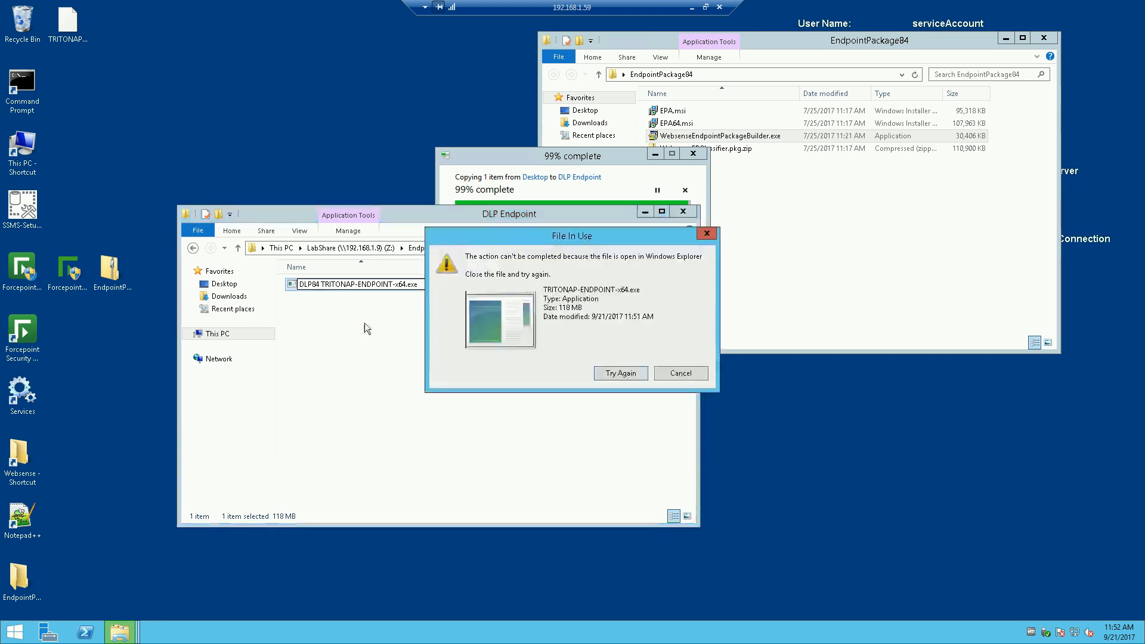
Step: Retry the blocked rename so it completes, then go back to the Endpoints folder
click(636, 373)
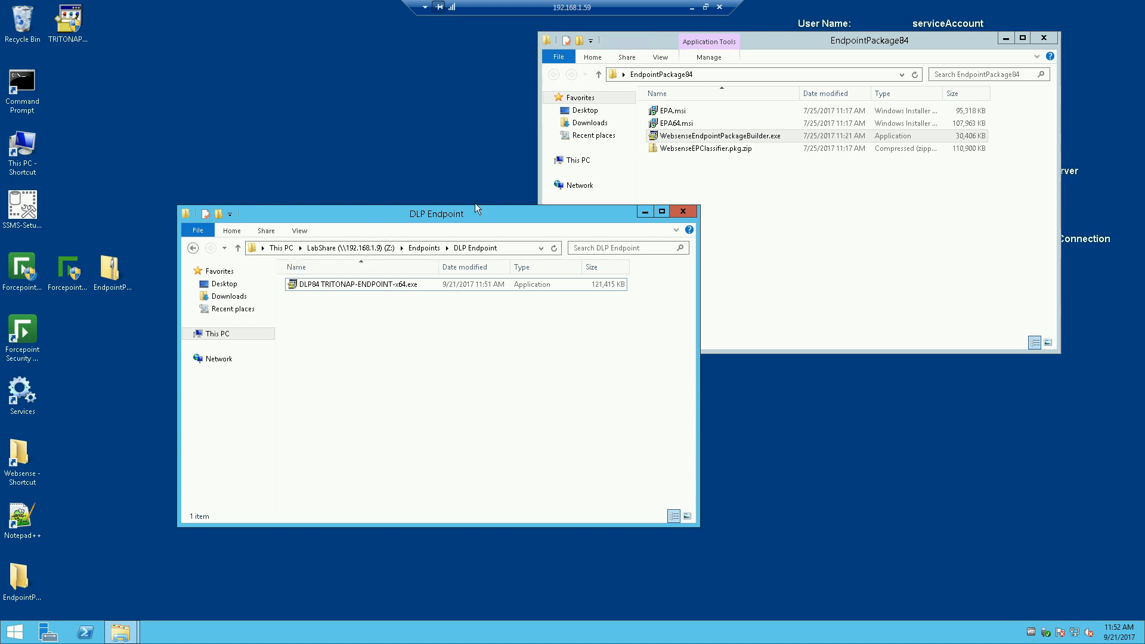
click(193, 248)
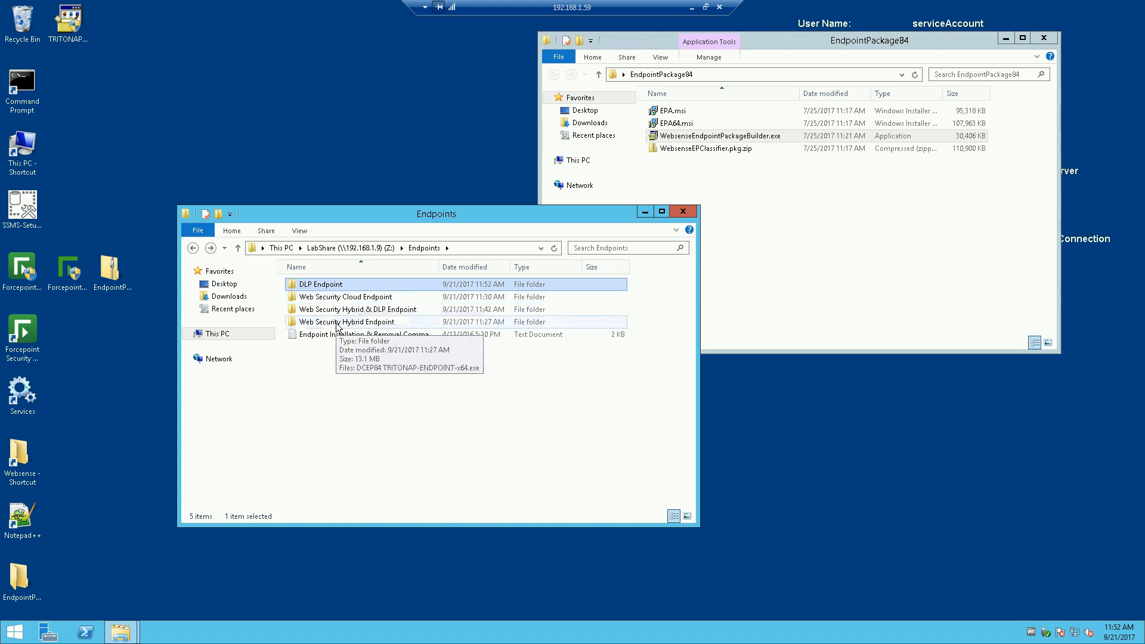
Step: Open the Web Security Hybrid Endpoint folder containing DCEP84 TRITONAP-ENDPOINT-x64.exe
double_click(336, 322)
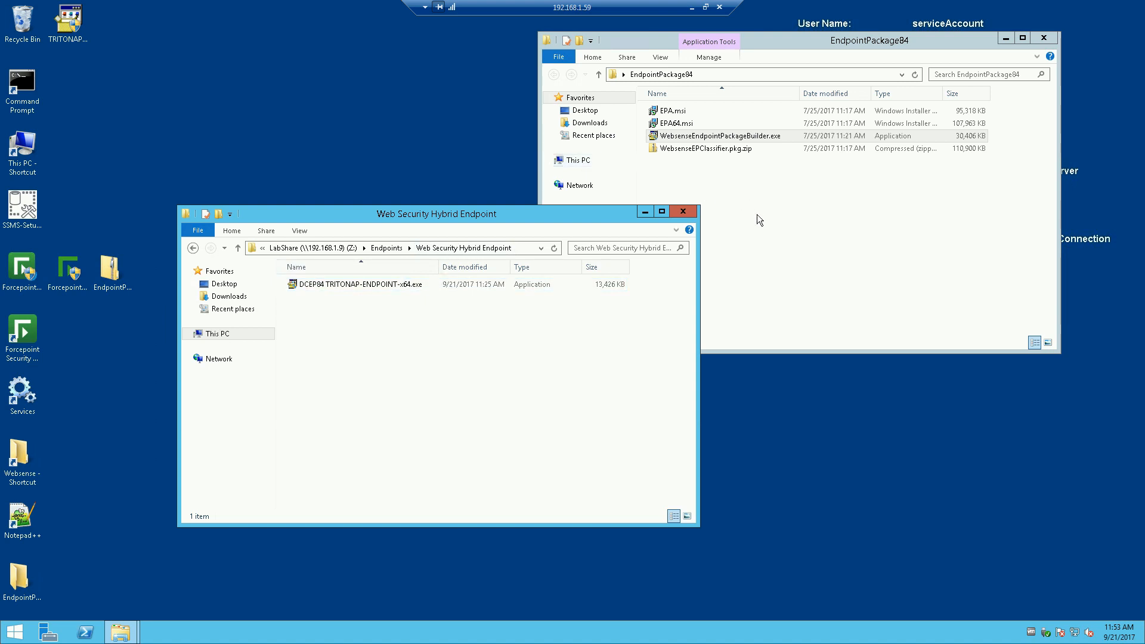
Step: Recycle the old TRITONAP desktop package, relaunch the builder as administrator, and pick Proxy Connect Endpoint
drag(69, 20, 25, 25)
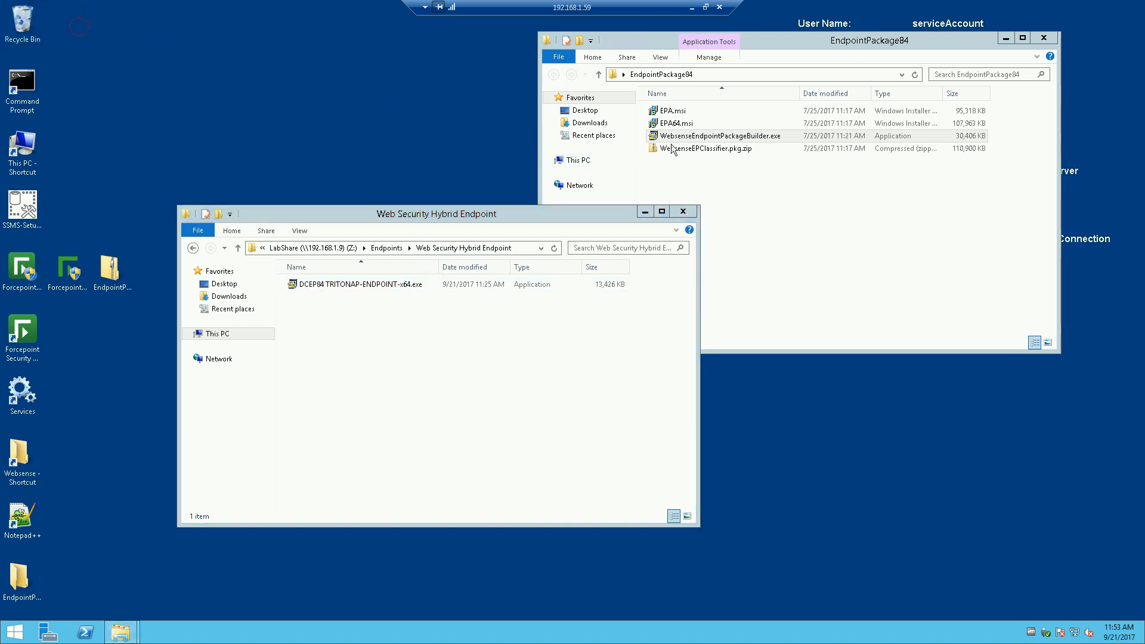
right_click(734, 136)
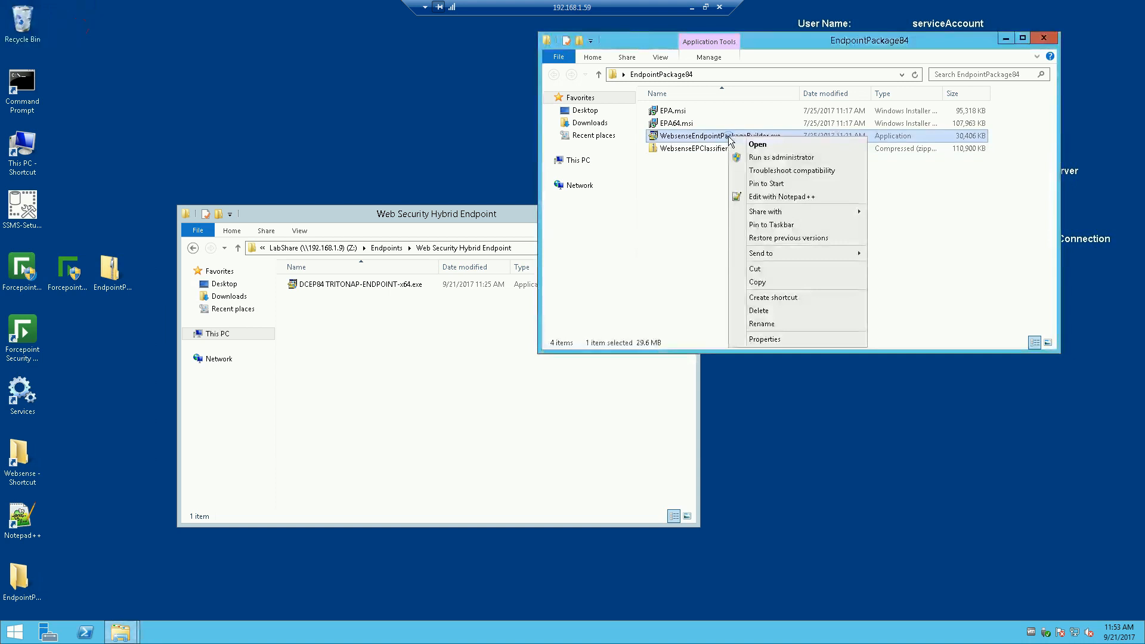
click(757, 159)
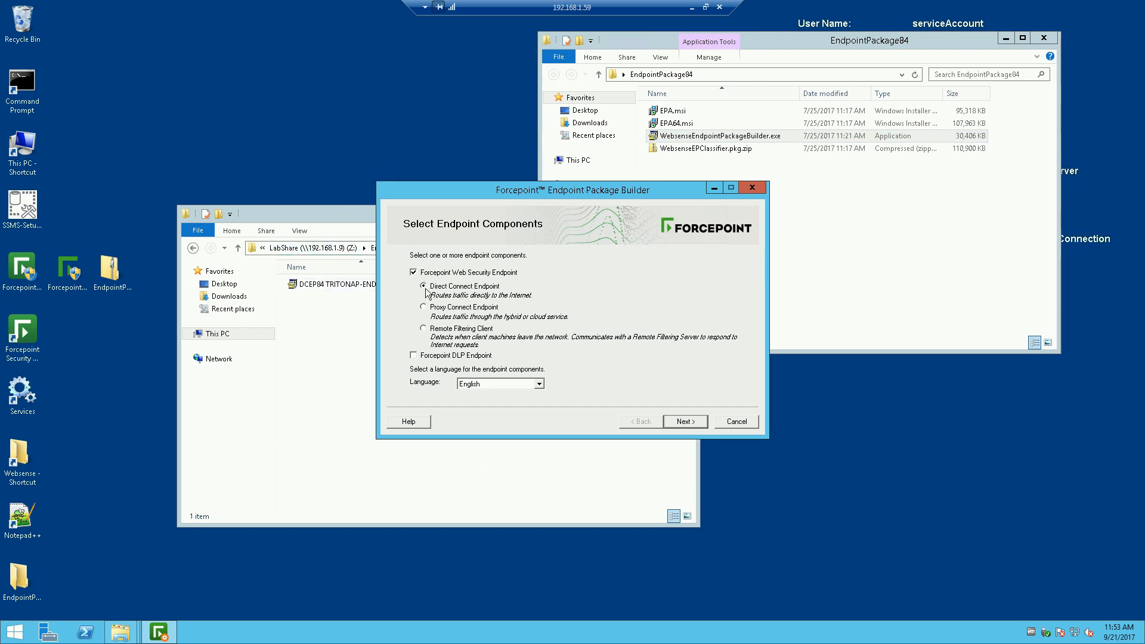
click(425, 307)
Step: Keep Windows 64-bit and enter and confirm the uninstall password, correcting a mistyped first attempt
click(685, 421)
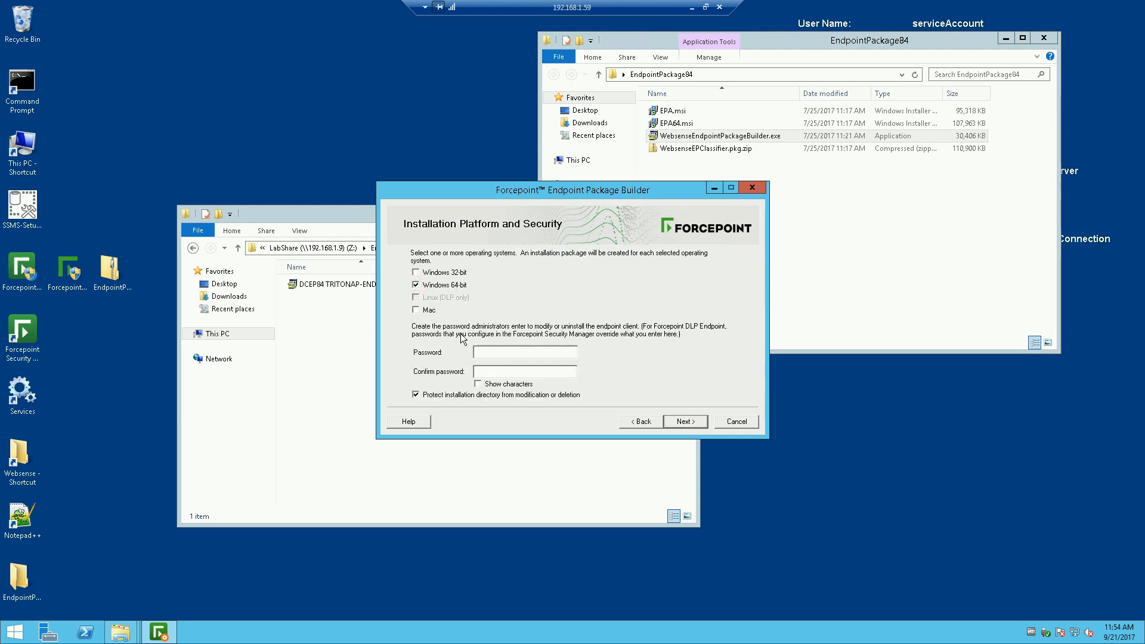
click(482, 349)
text(*******)
key(BackSpace)
key(BackSpace)
key(BackSpace)
key(BackSpace)
key(BackSpace)
key(BackSpace)
key(BackSpace)
text(******)
click(488, 370)
text(*********)
Step: Accept the default installation path and continue to Proxy Settings with the blackspider PAC file URL
click(683, 423)
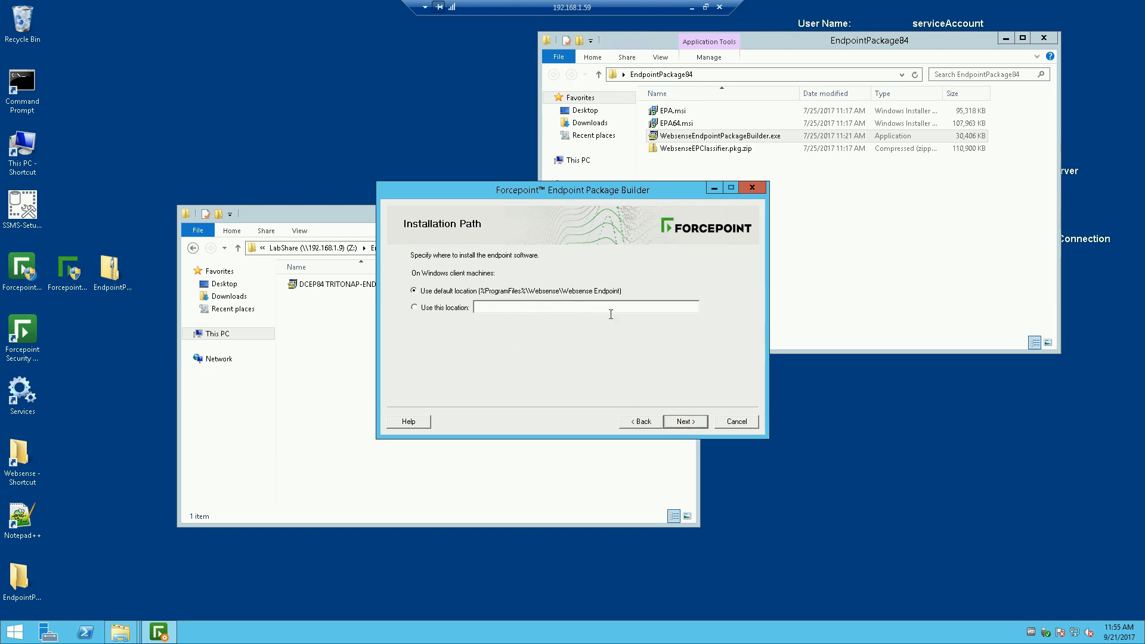
click(686, 421)
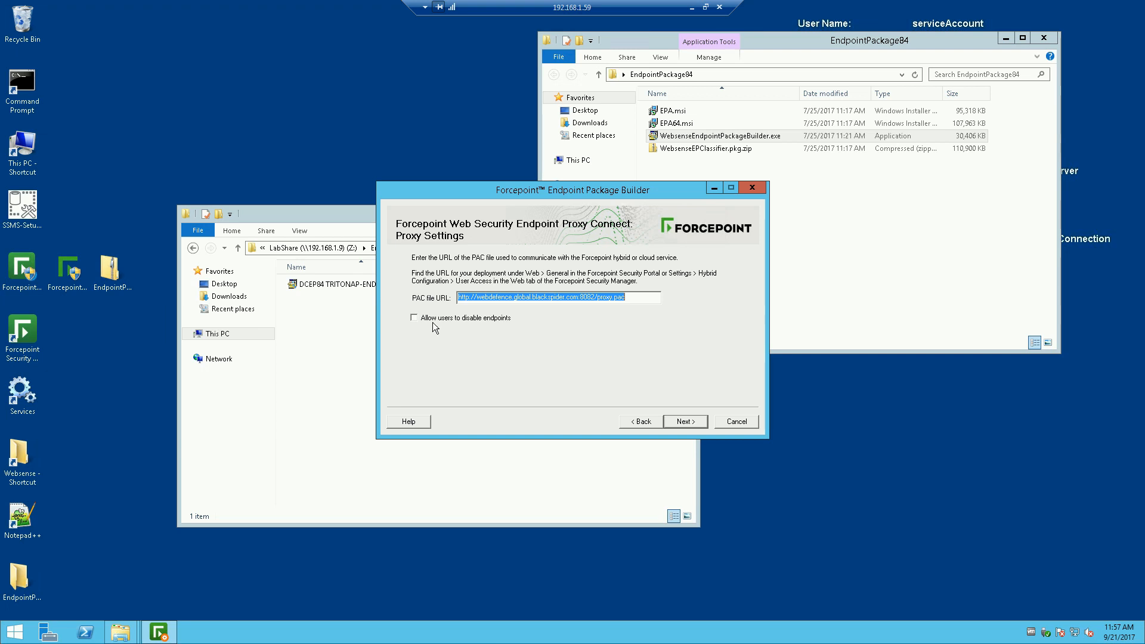
Step: Tick 'Allow users to disable endpoints' and continue to Save Installation Package
click(414, 318)
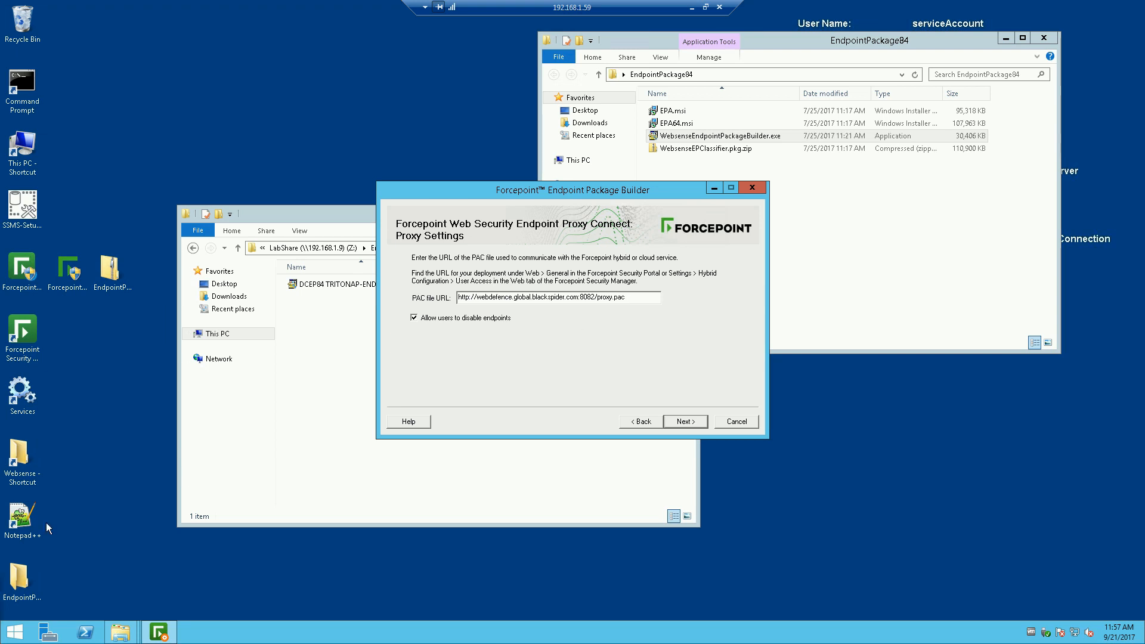
key(Return)
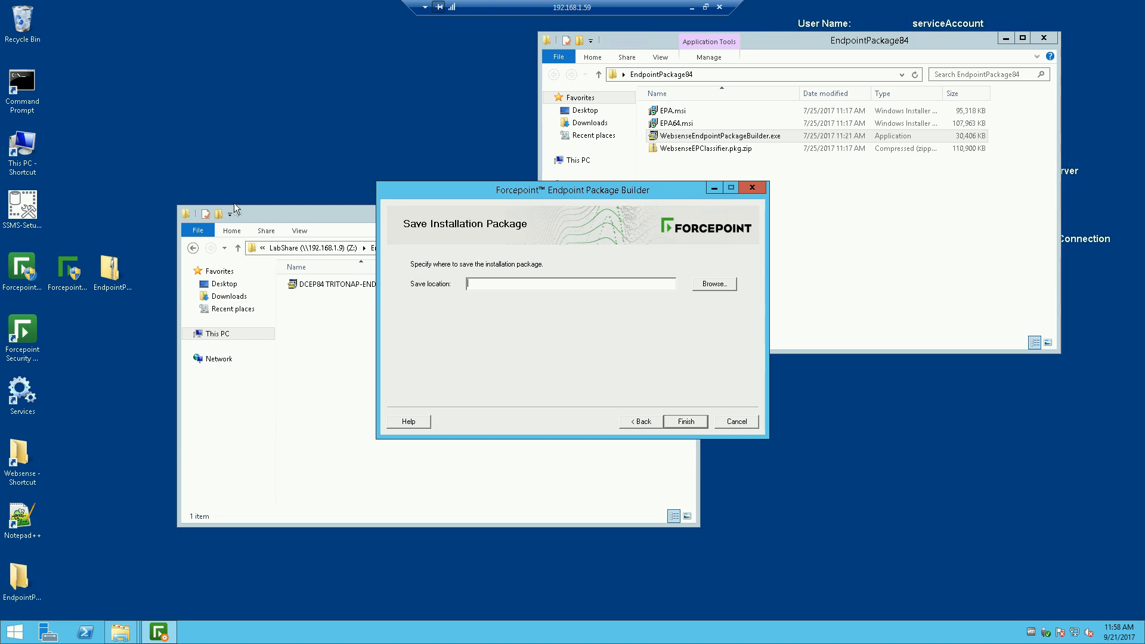
Step: Save the Proxy Connect package to the Desktop and dismiss the success message
click(713, 284)
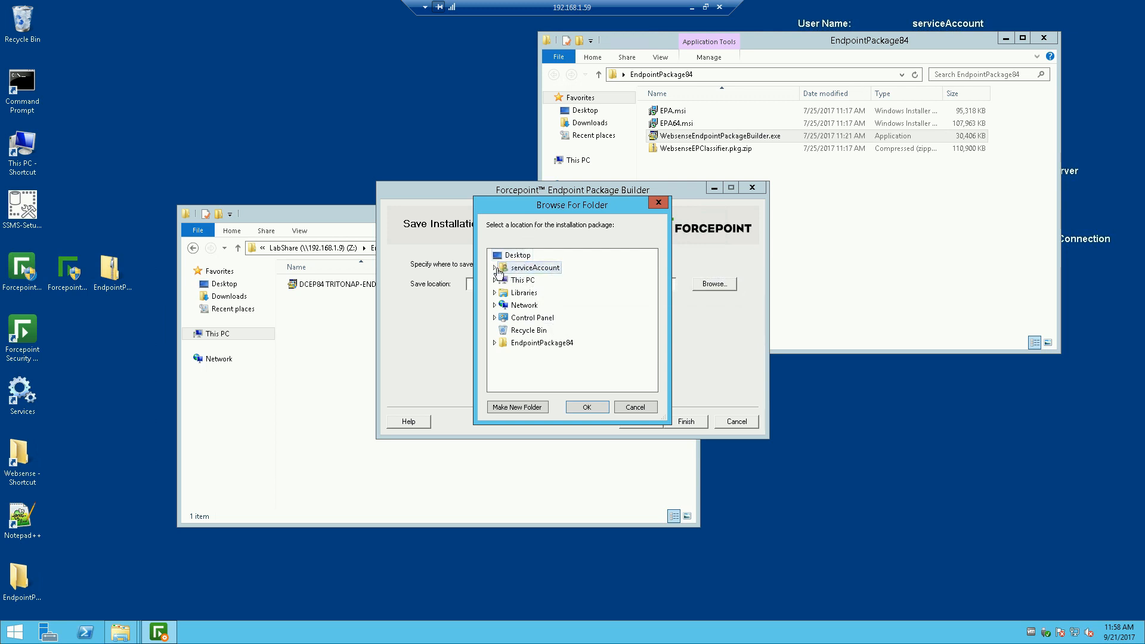
click(503, 258)
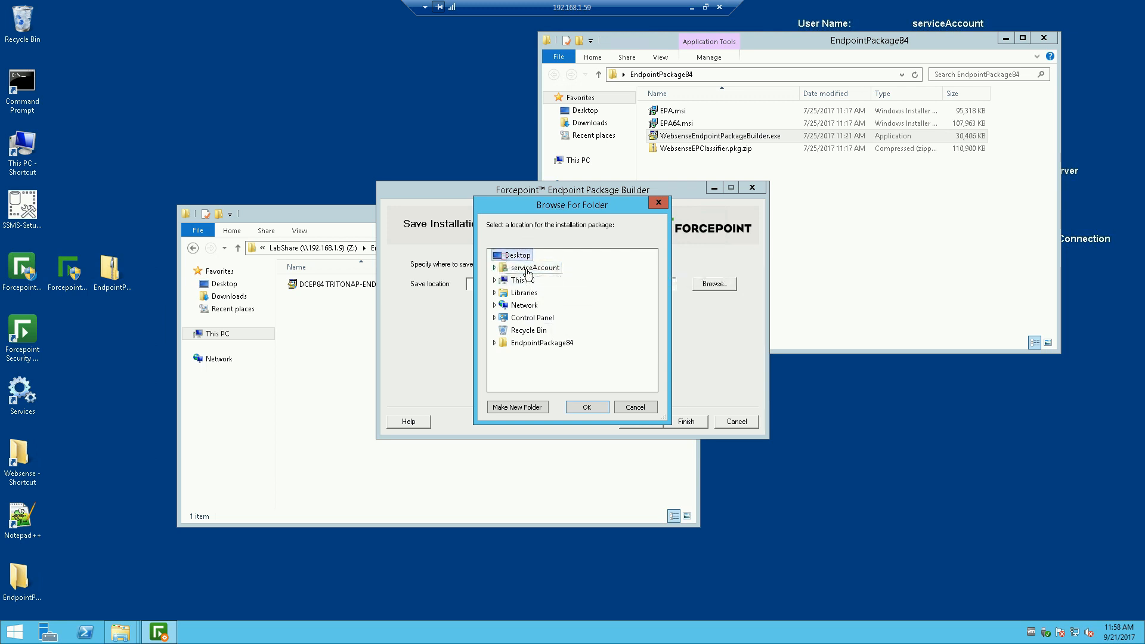
click(594, 410)
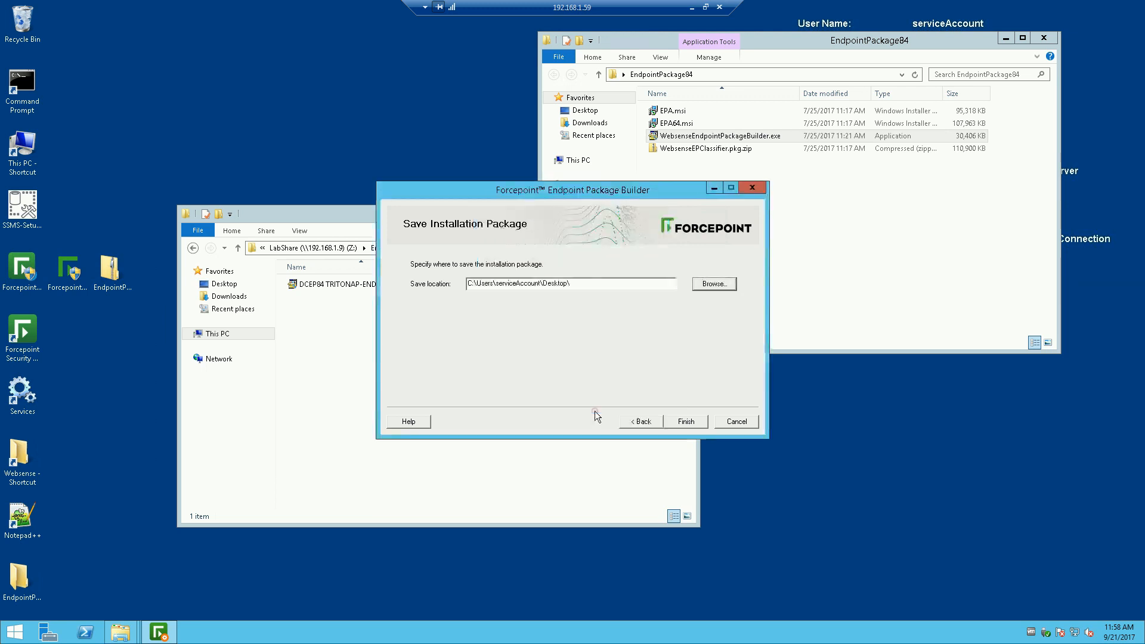
click(685, 421)
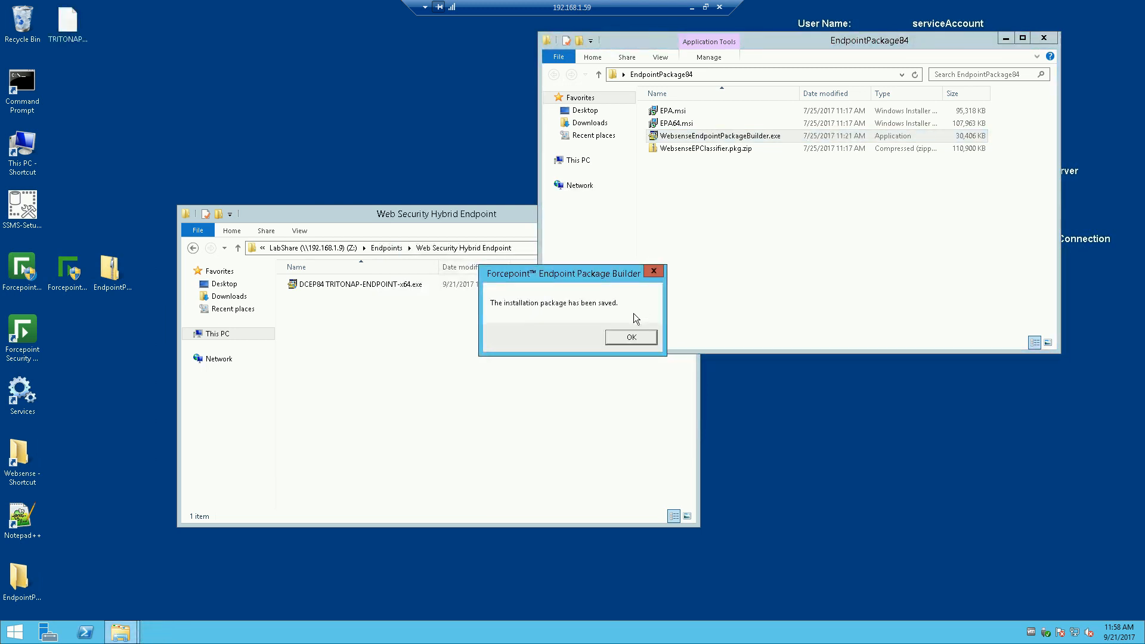
click(633, 337)
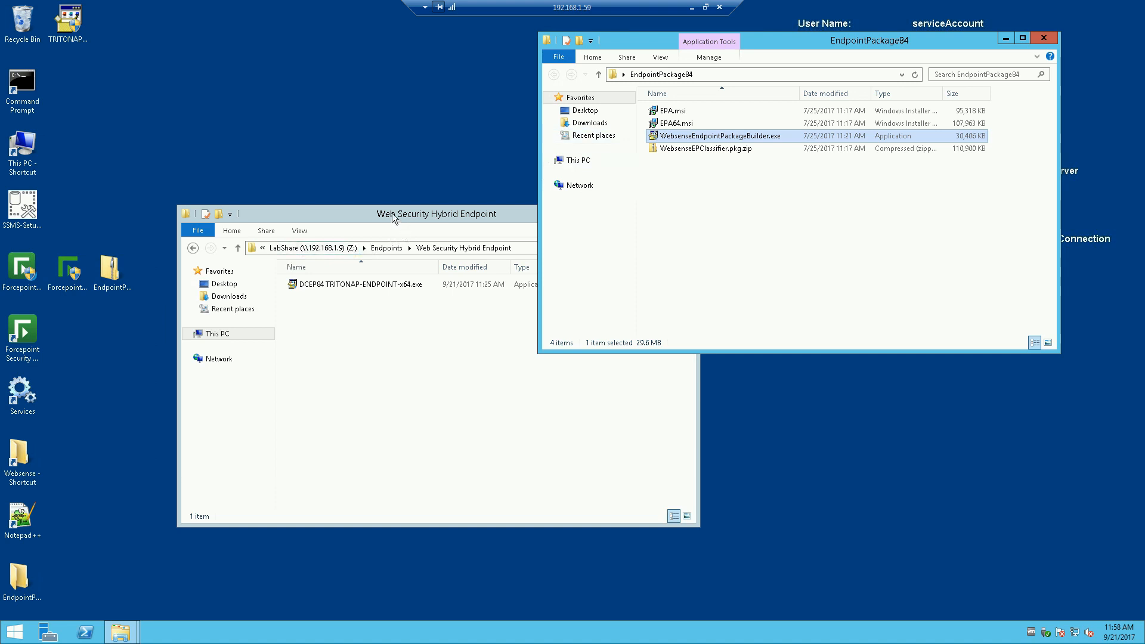
Step: Copy TRITONAP-ENDPOINT-x64.exe into Web Security Hybrid Endpoint, rename it with the PCEP84 prefix, and select it
click(314, 237)
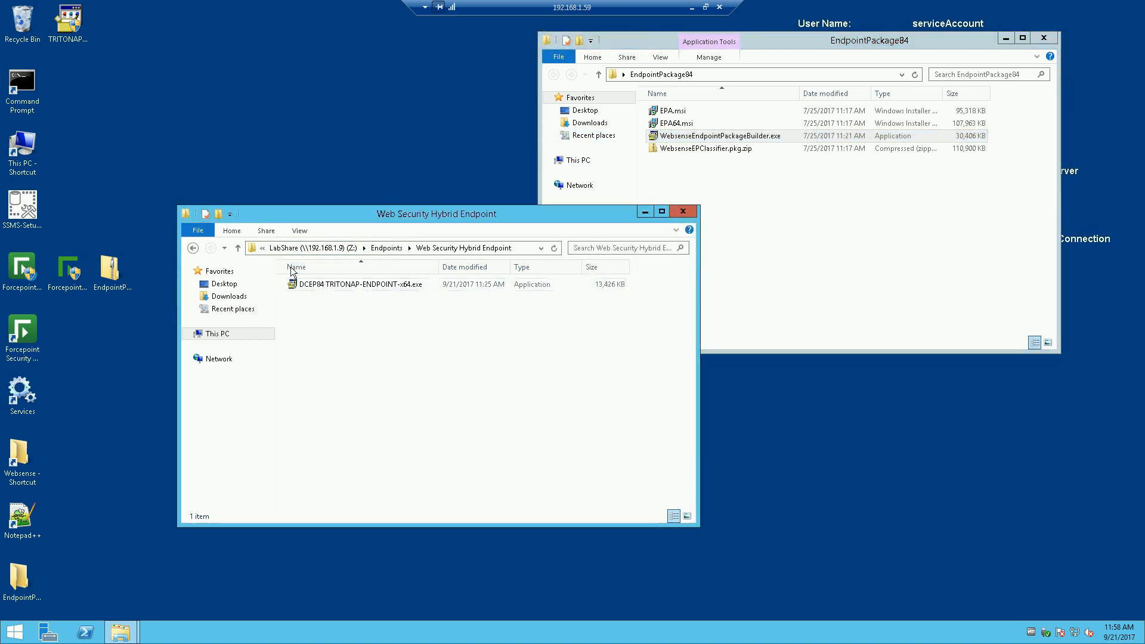
drag(72, 25, 371, 350)
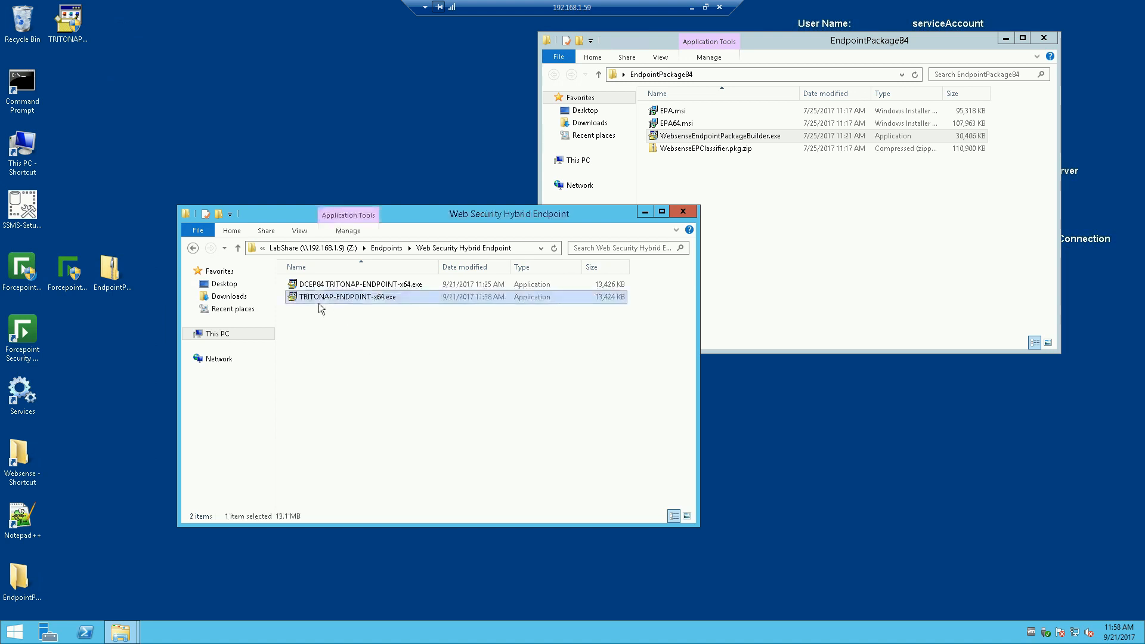
click(302, 299)
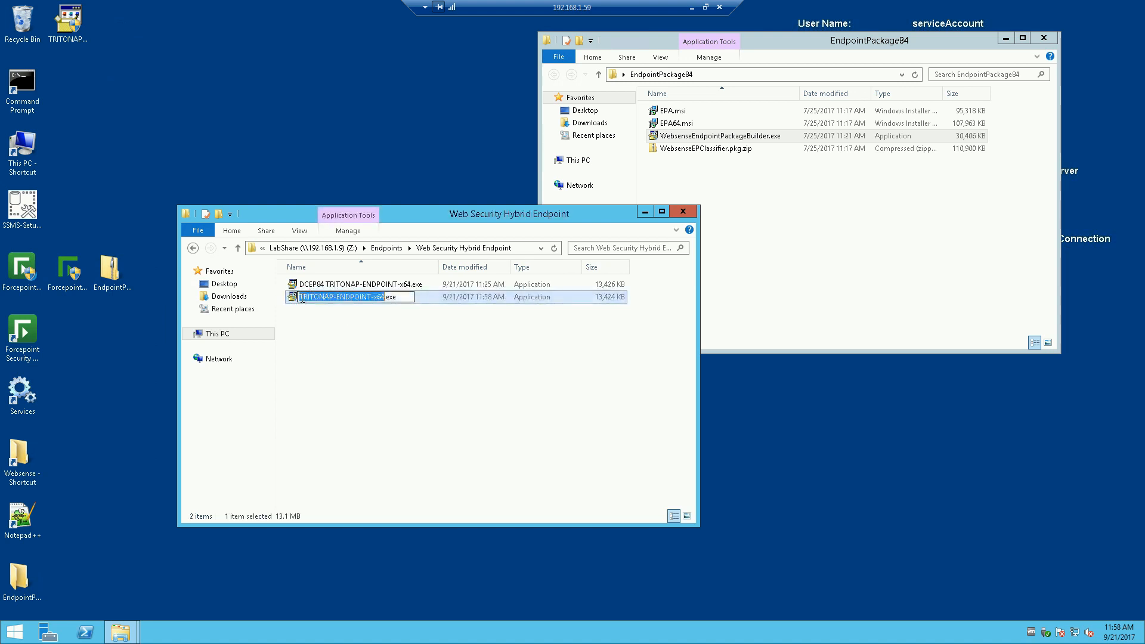
click(303, 298)
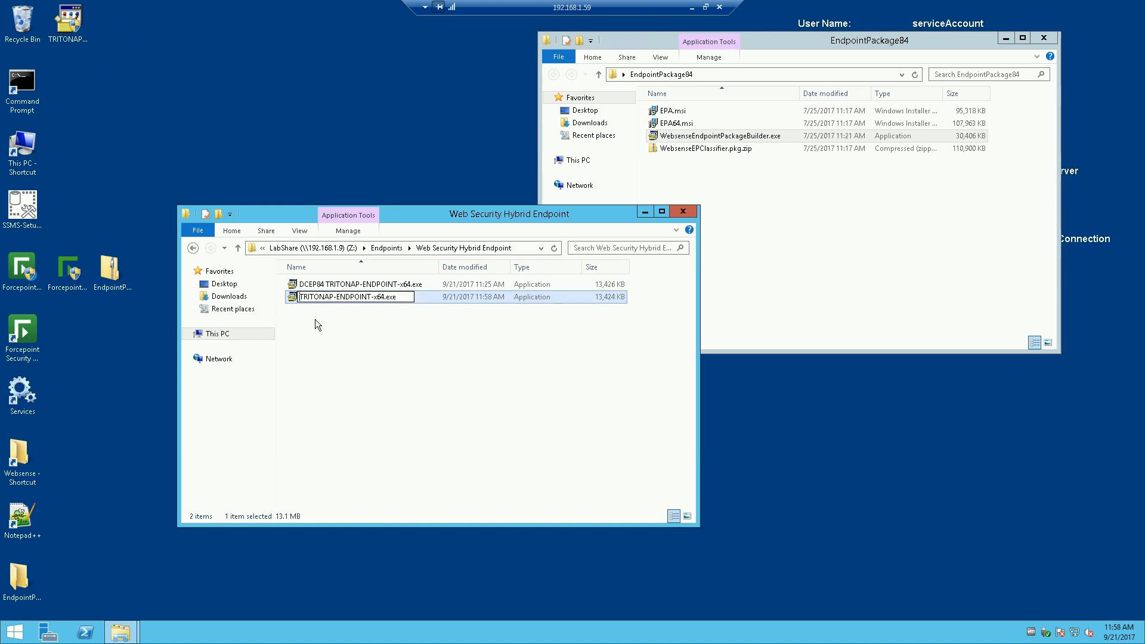
text(PCEP)
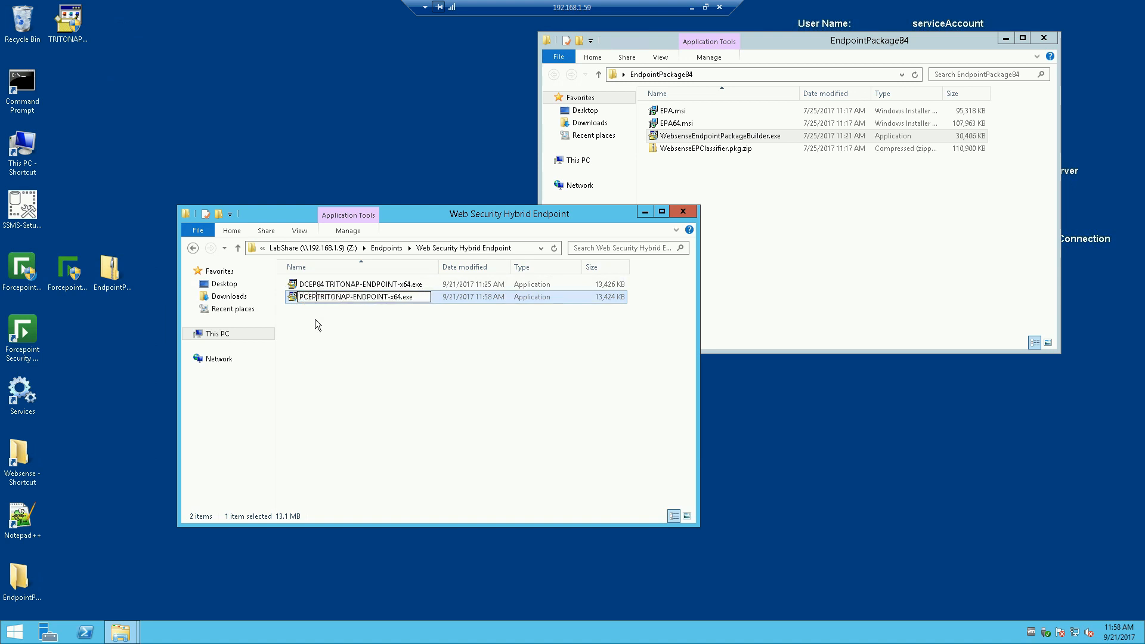
text(84)
click(396, 342)
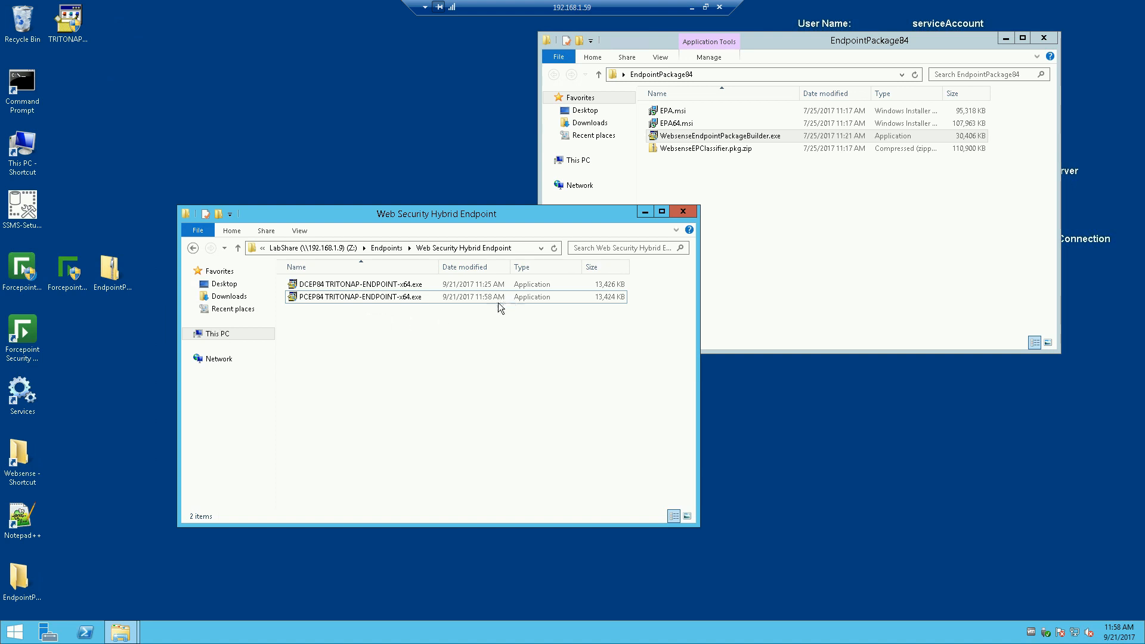
click(360, 297)
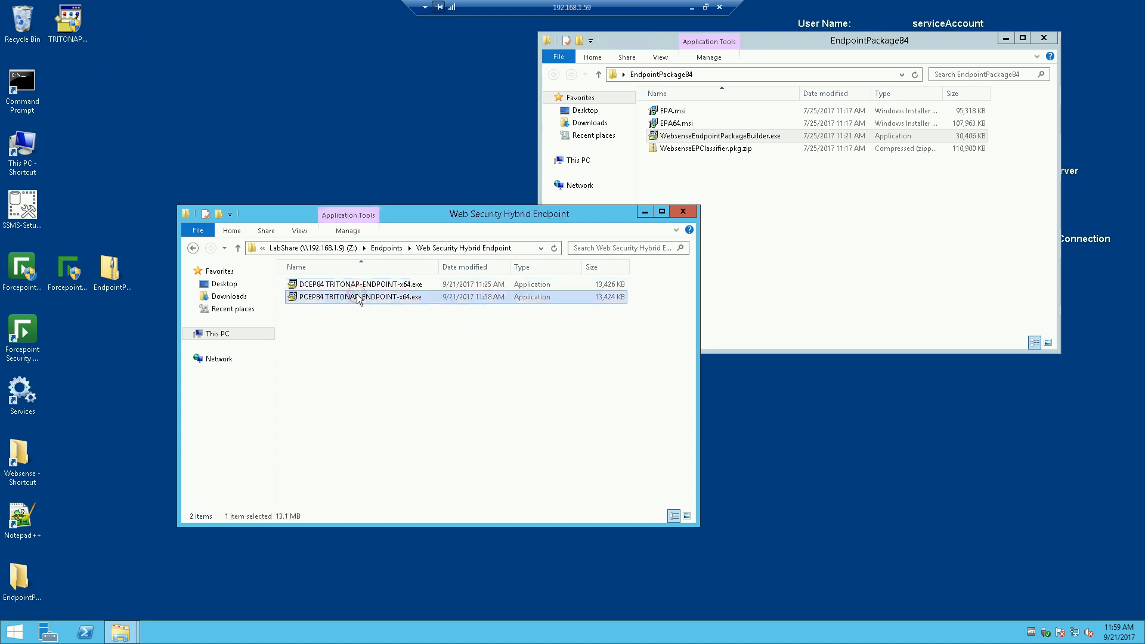